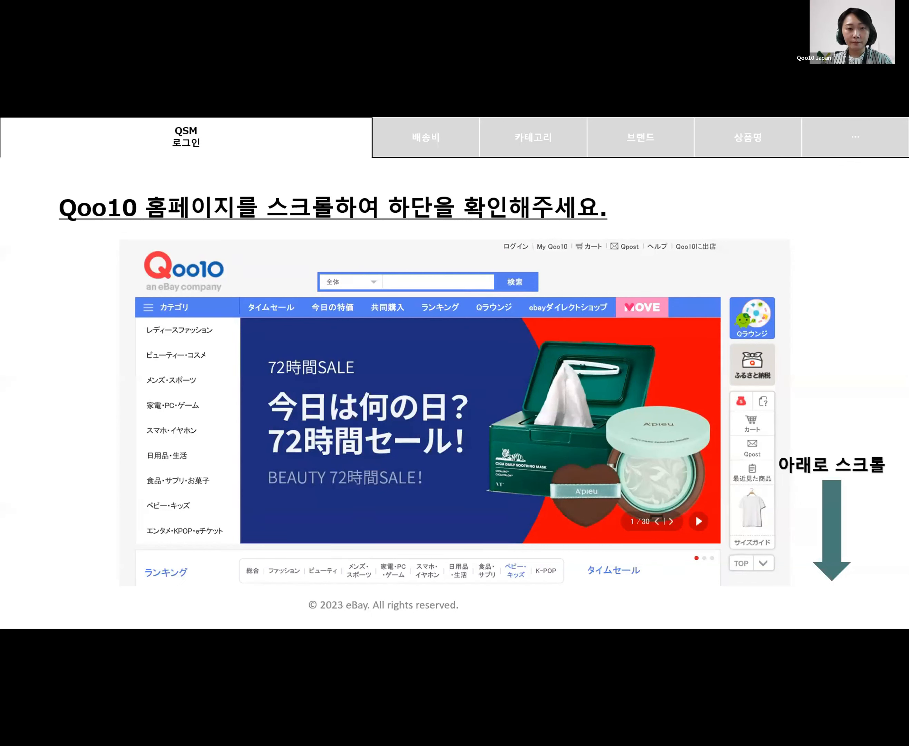
Step: Leave the slideshow and bring up the browser showing the live qoo10.jp homepage
key(alt+Tab)
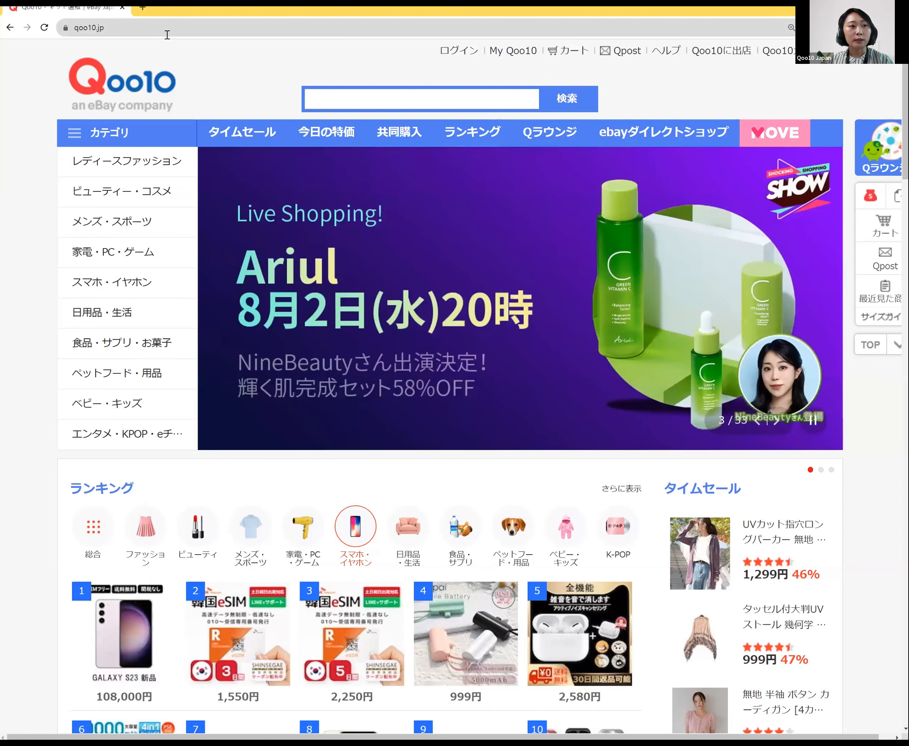
Step: Scroll to the qoo10.jp footer and follow the QSM (販売管理ツール) seller login link
click(118, 28)
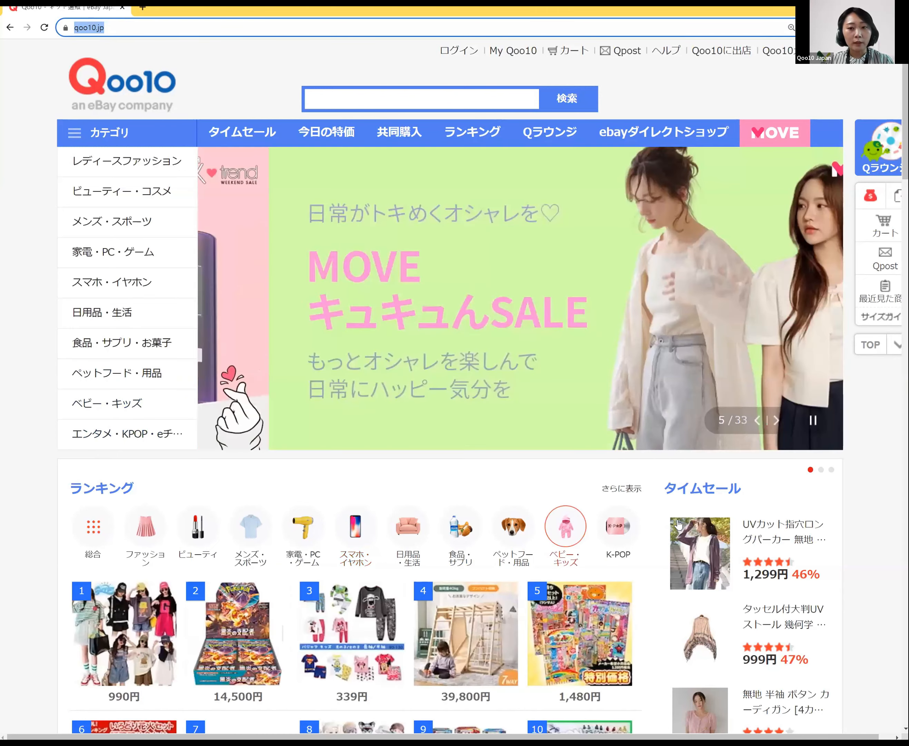
scroll(678, 524, down, 3)
scroll(678, 522, down, 6)
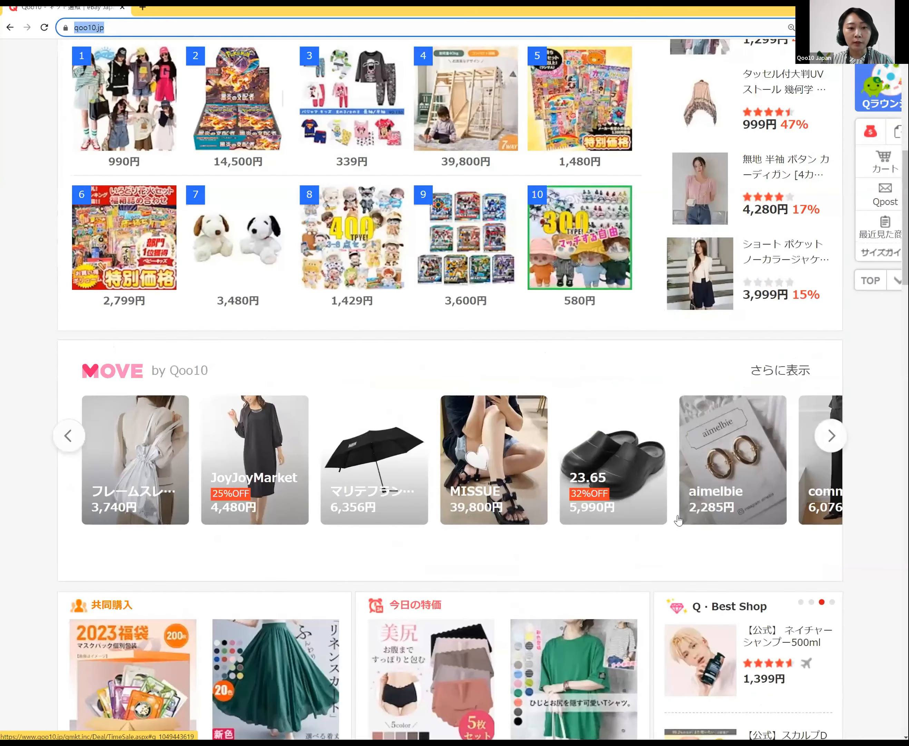
scroll(679, 521, down, 10)
scroll(678, 521, down, 10)
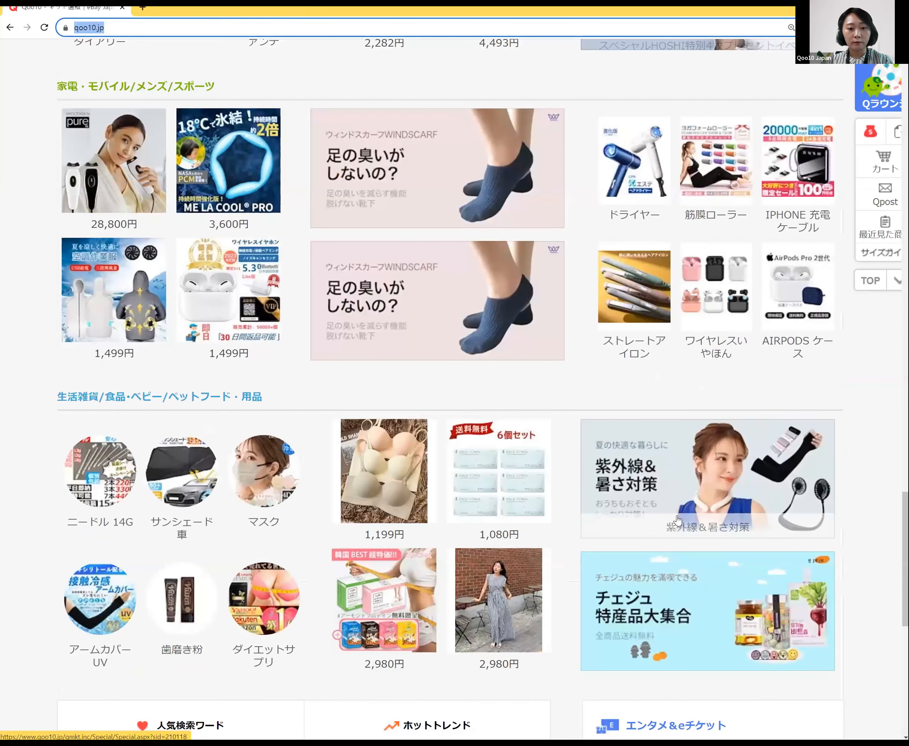
scroll(597, 539, down, 8)
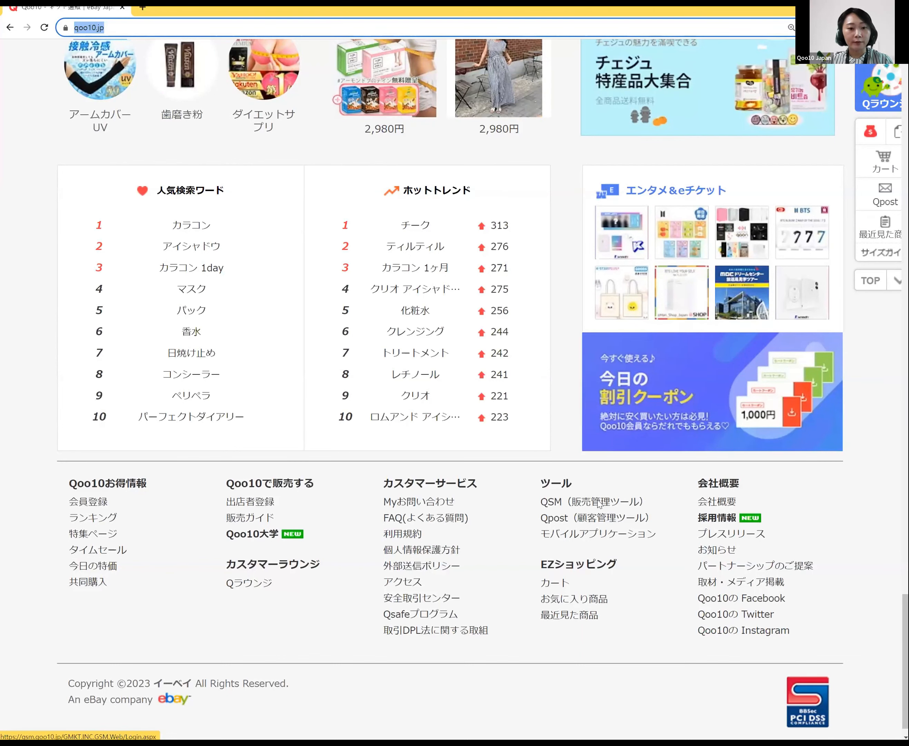
click(597, 503)
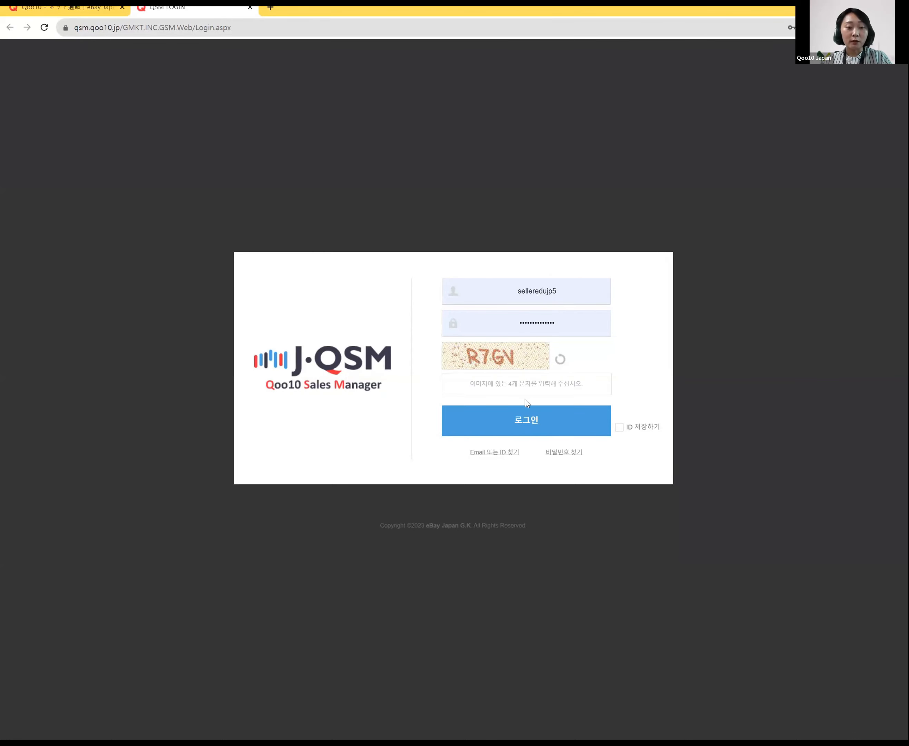
Step: Enter the displayed captcha characters and sign in to the J·QSM seller dashboard
click(540, 381)
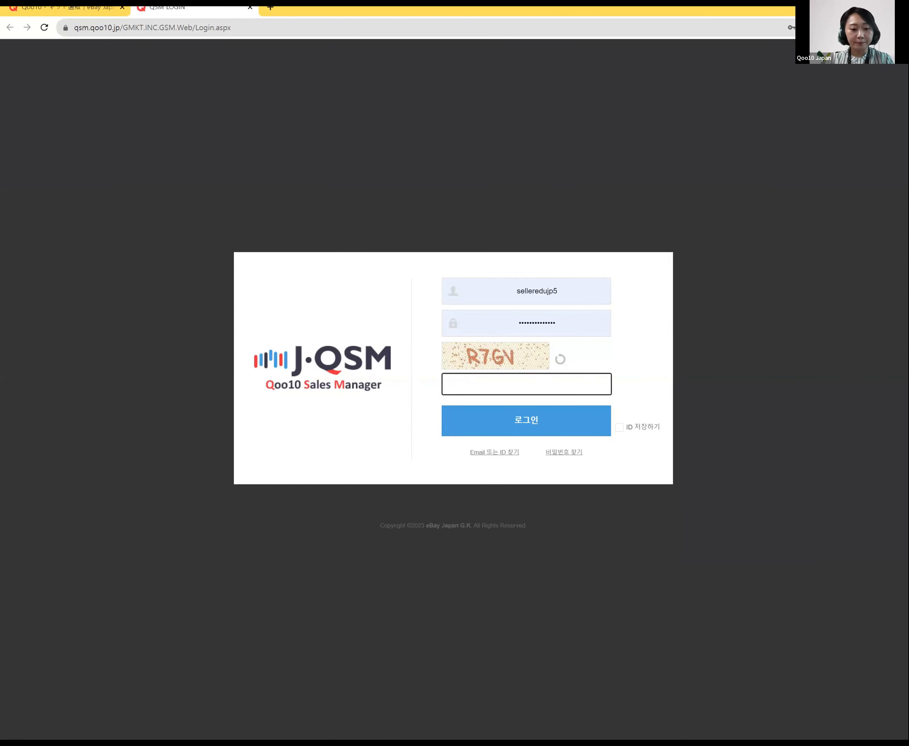
text(R7)
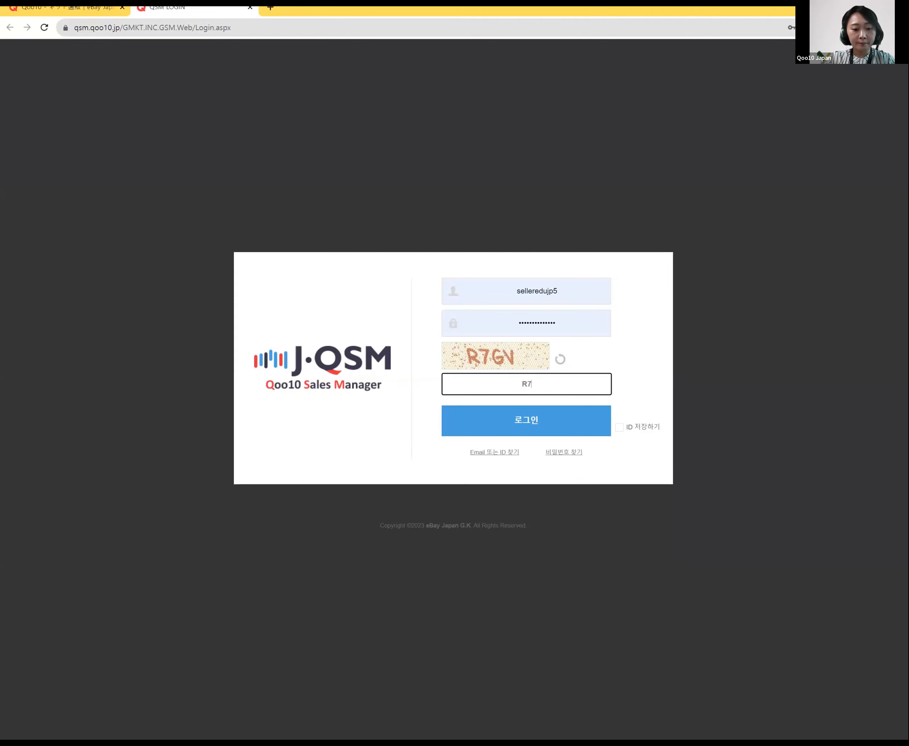
text(GV)
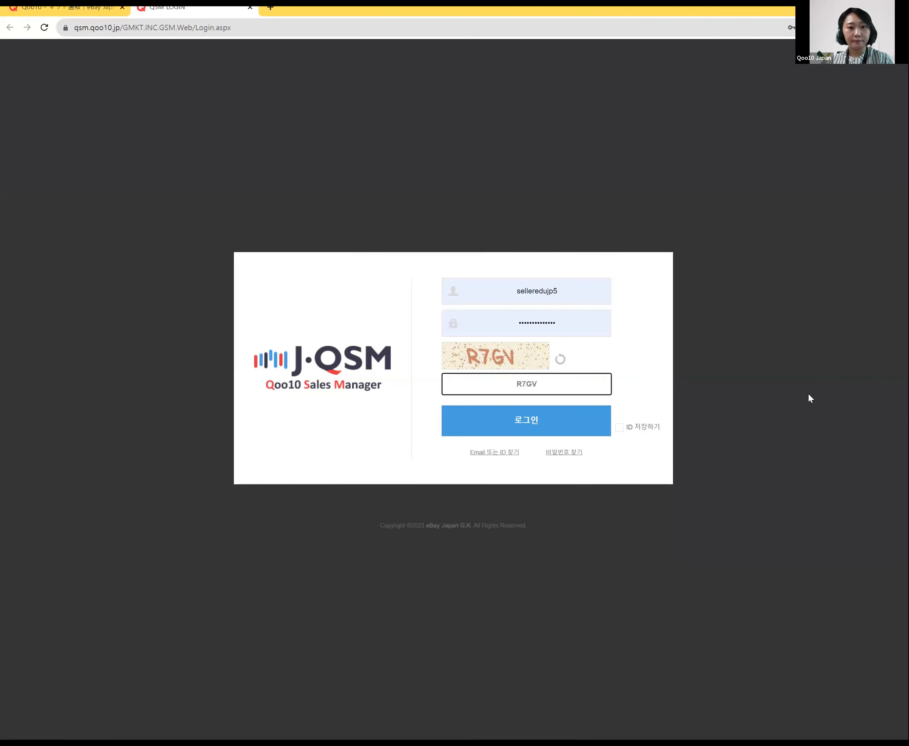
click(510, 412)
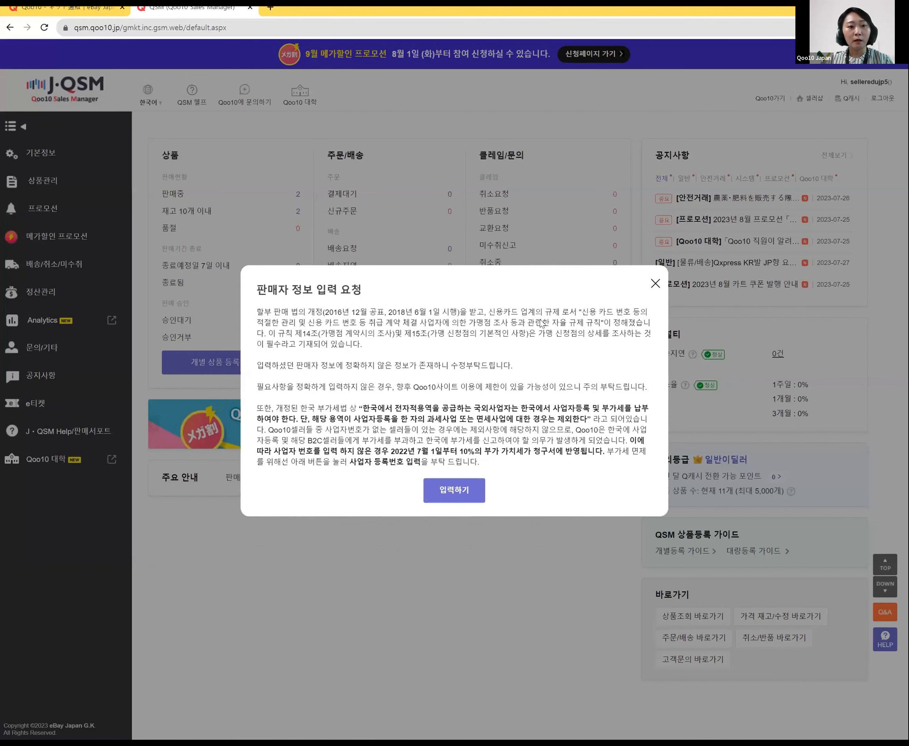
Step: Close the seller-information notice, switching the language to 日本語 and back to 한국어 along the way
click(655, 285)
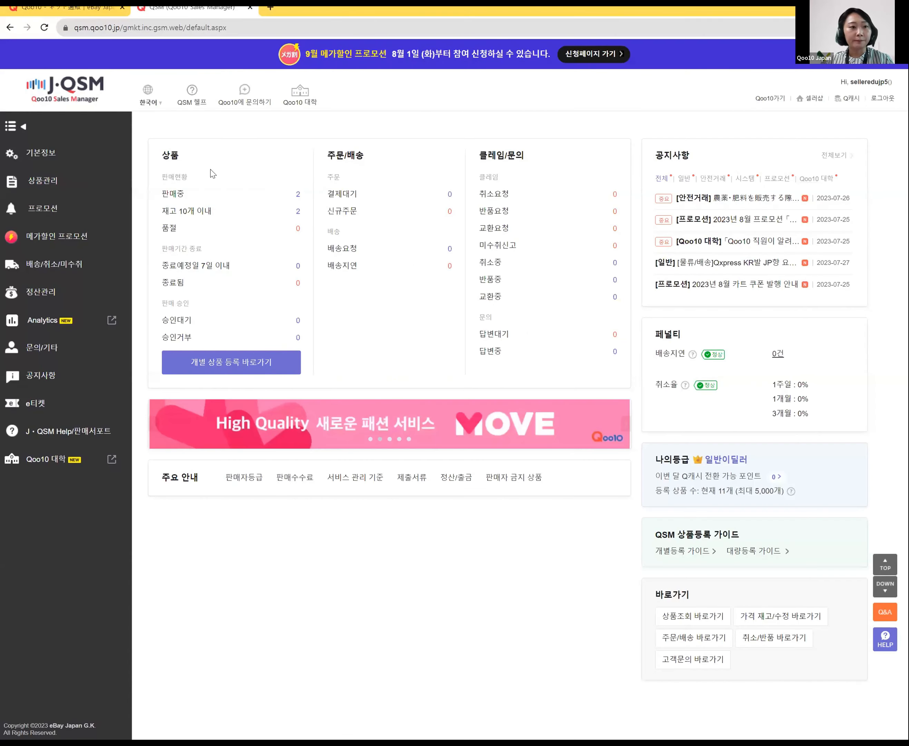
click(147, 118)
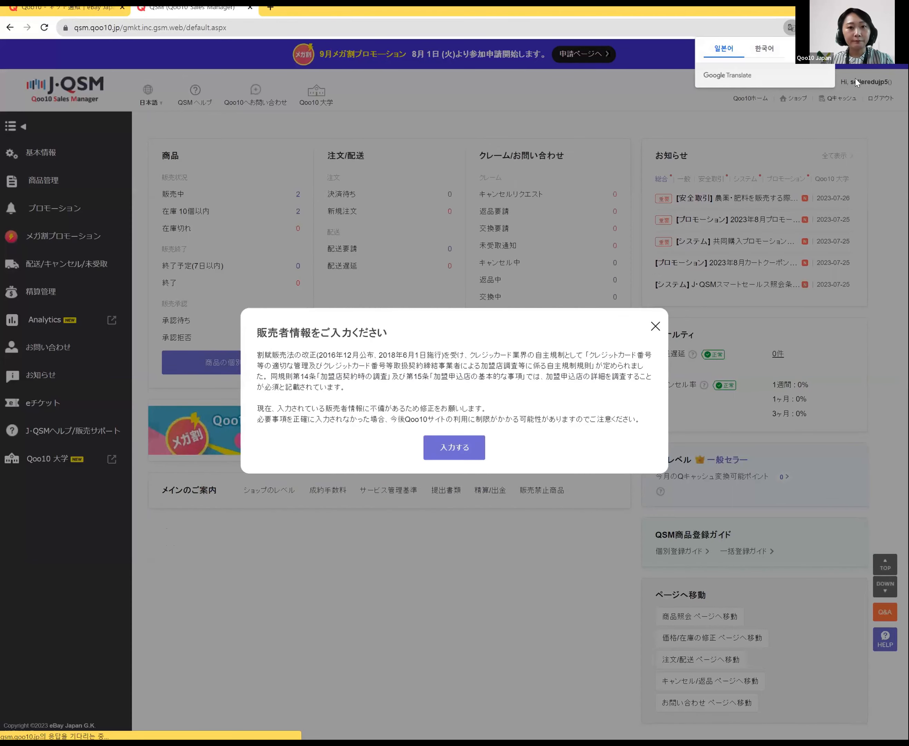
click(656, 326)
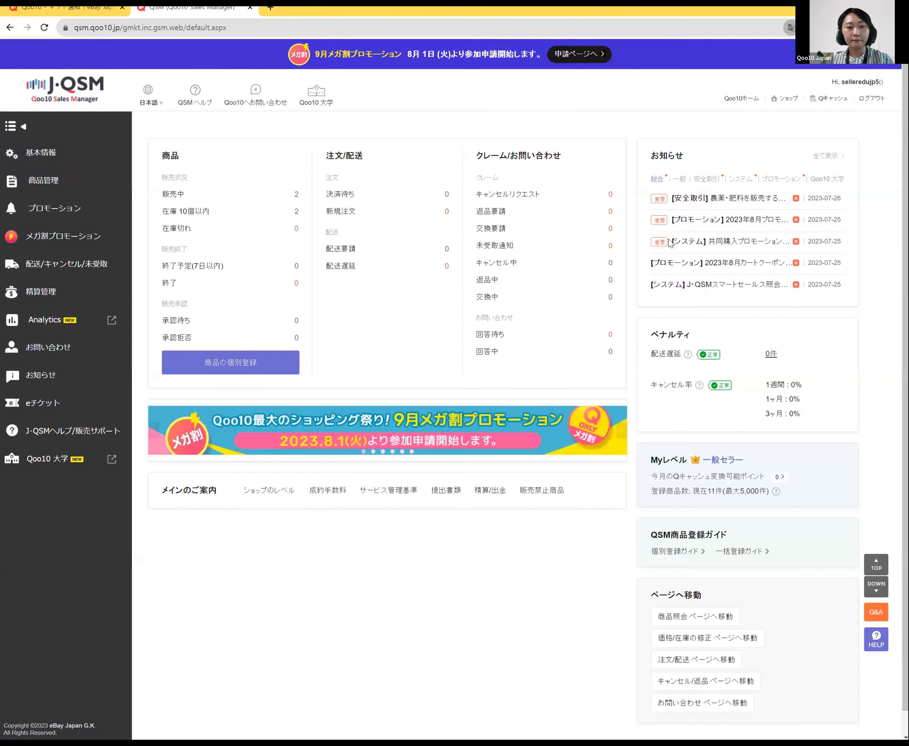
mouse_move(147, 100)
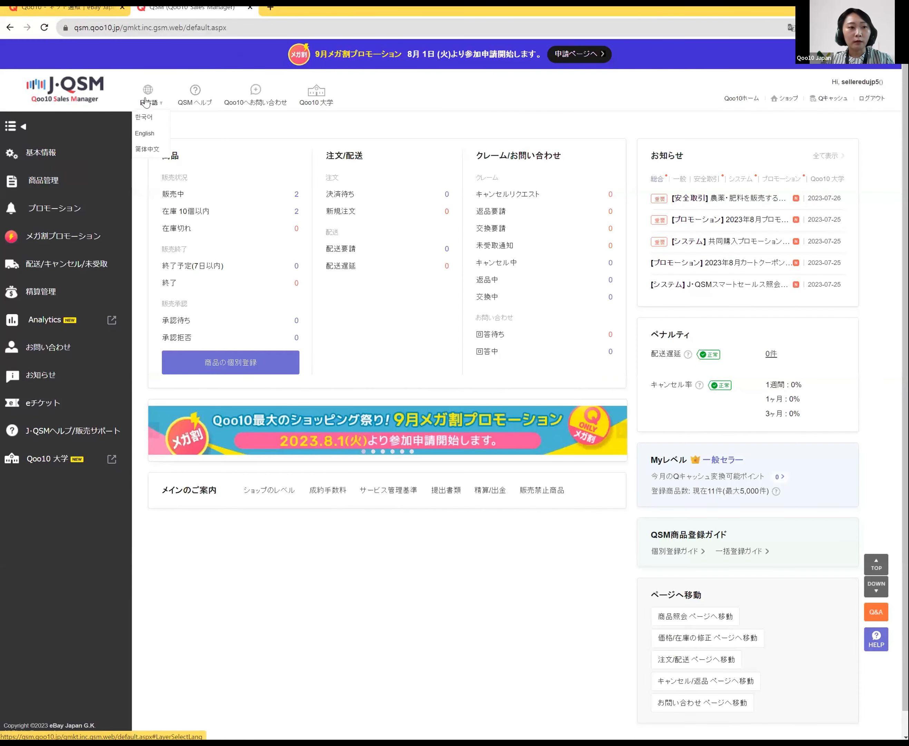
click(151, 122)
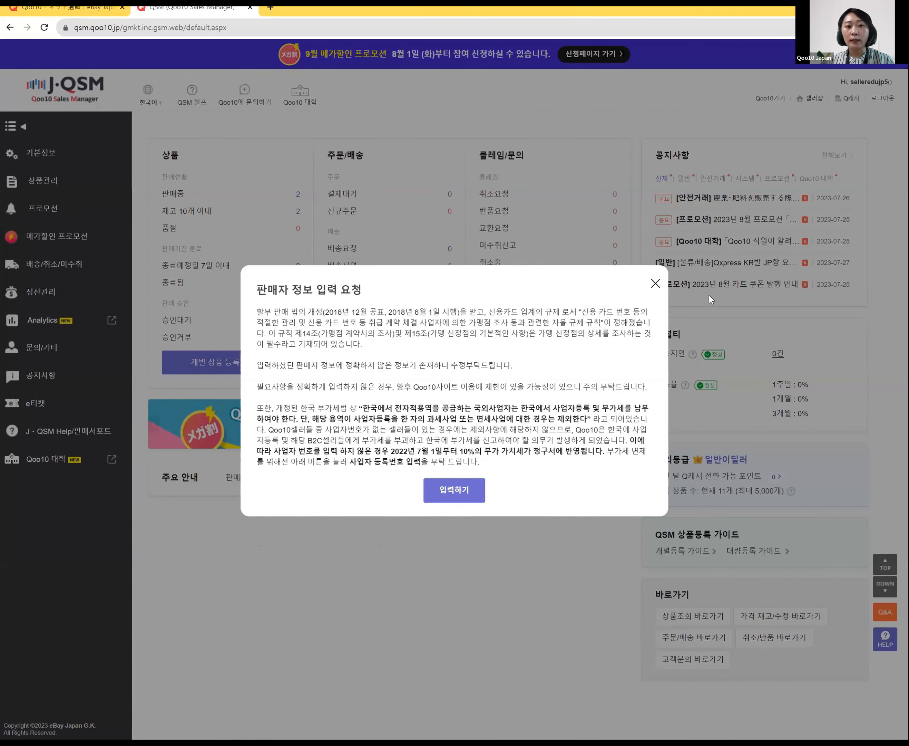
click(655, 285)
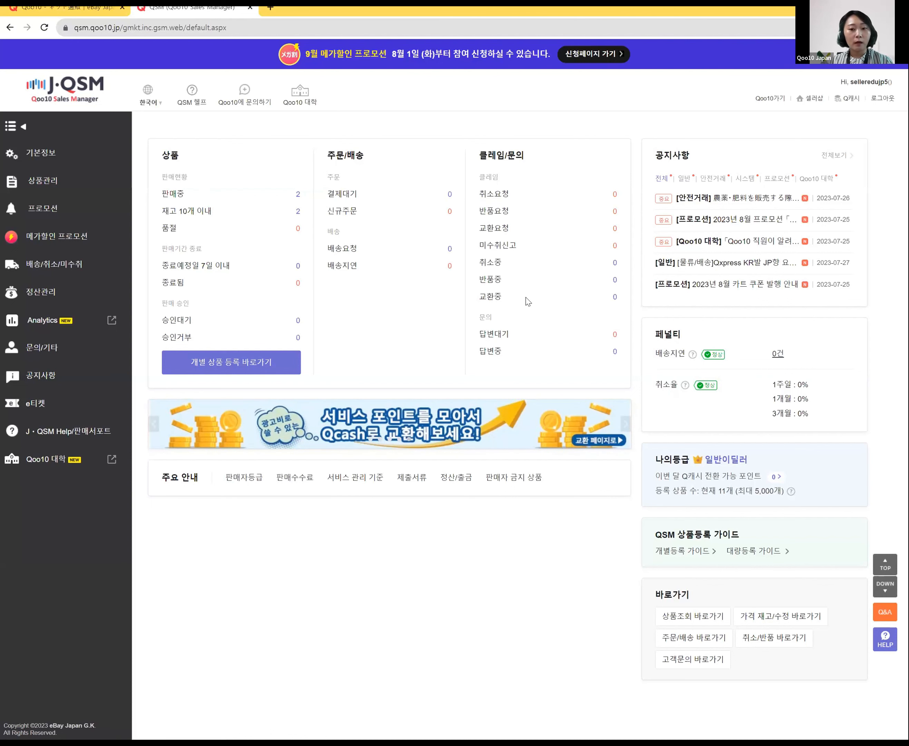
Step: Expand 상품관리 in the sidebar and go to its 배송비 관리 page
click(59, 192)
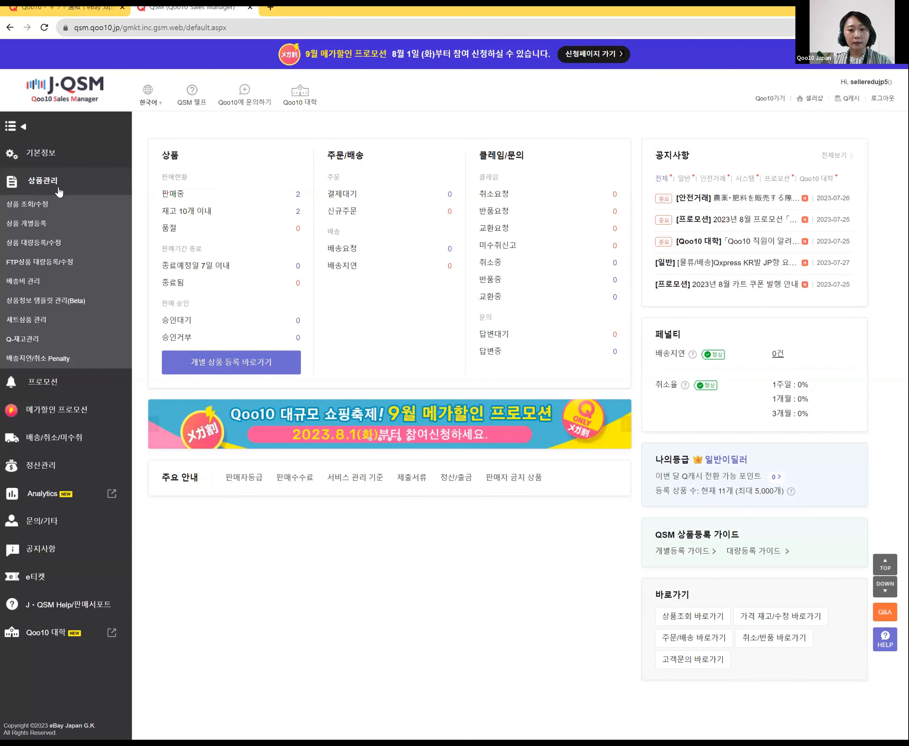
click(57, 288)
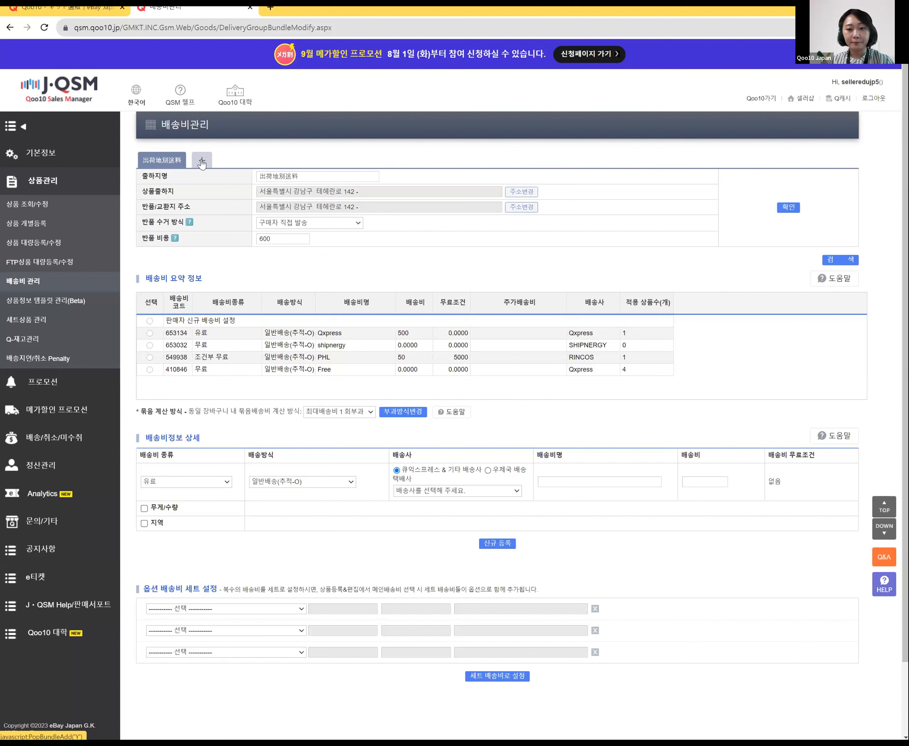
Step: Open the 상품출하지 address book, enlarge it, and bring up the 출하지주소 entry's address form
click(529, 194)
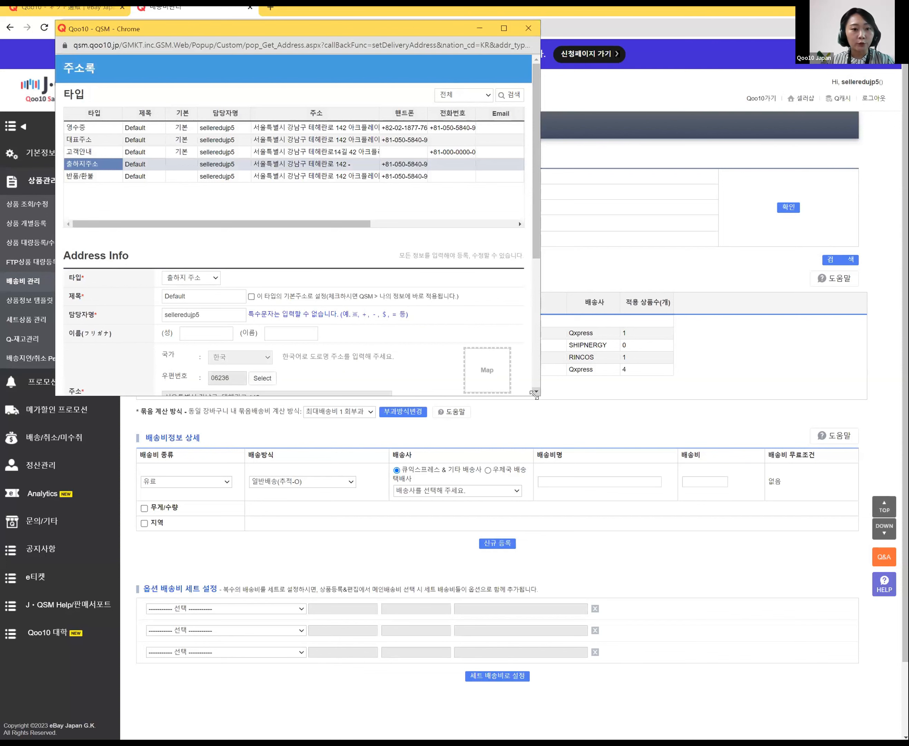
drag(534, 396, 630, 504)
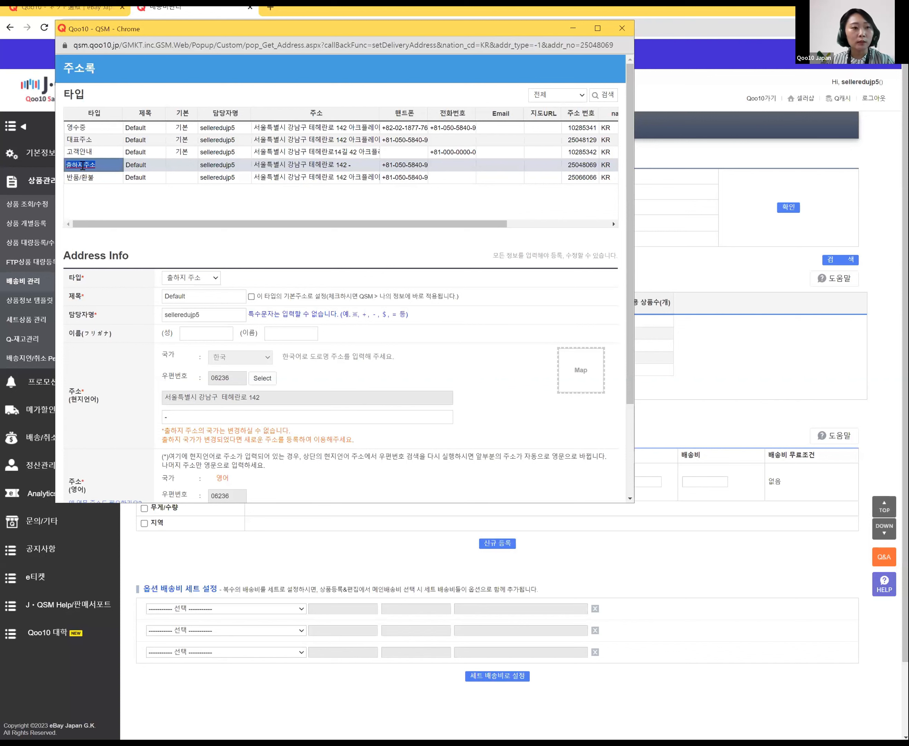
click(173, 169)
click(173, 170)
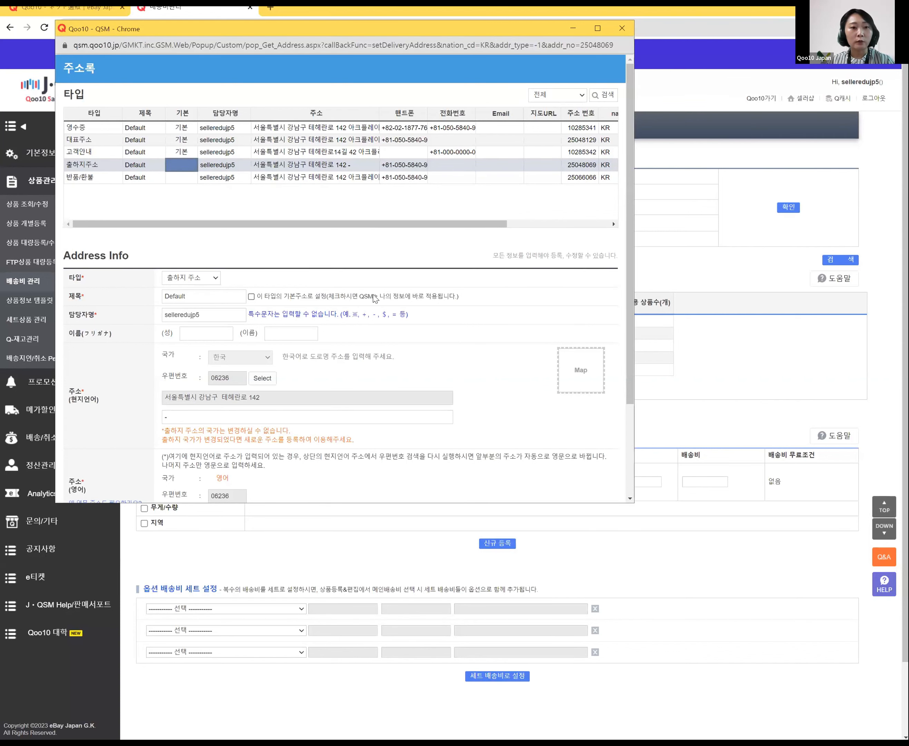
scroll(375, 299, down, 3)
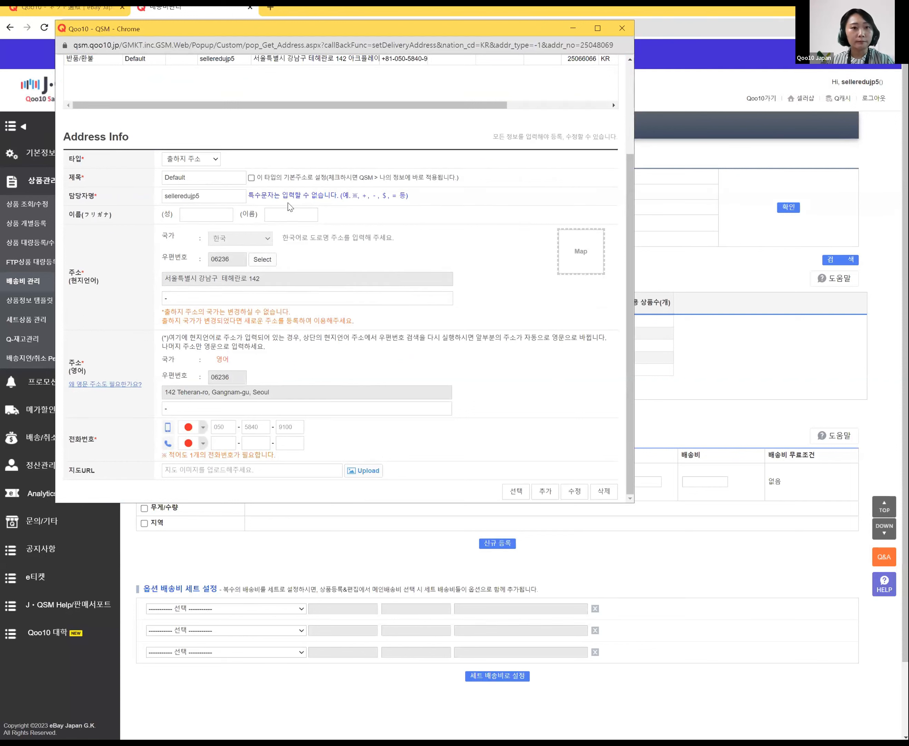
click(253, 298)
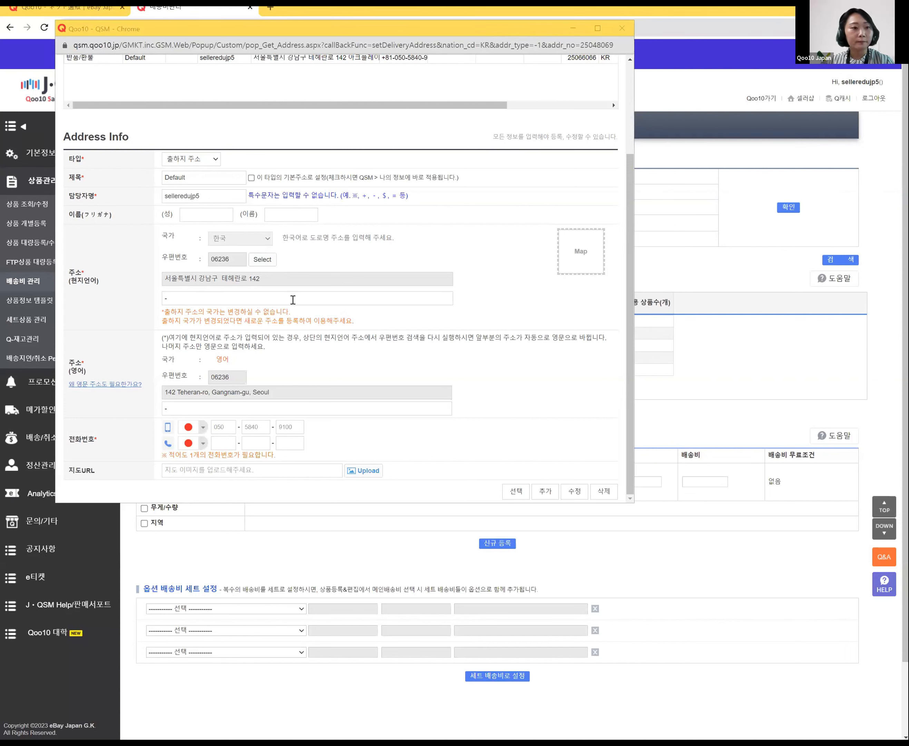
Step: Update the Korean and English detailed address lines with the new building and unit
click(269, 298)
key(BackSpace)
text(아크플레이스 14)
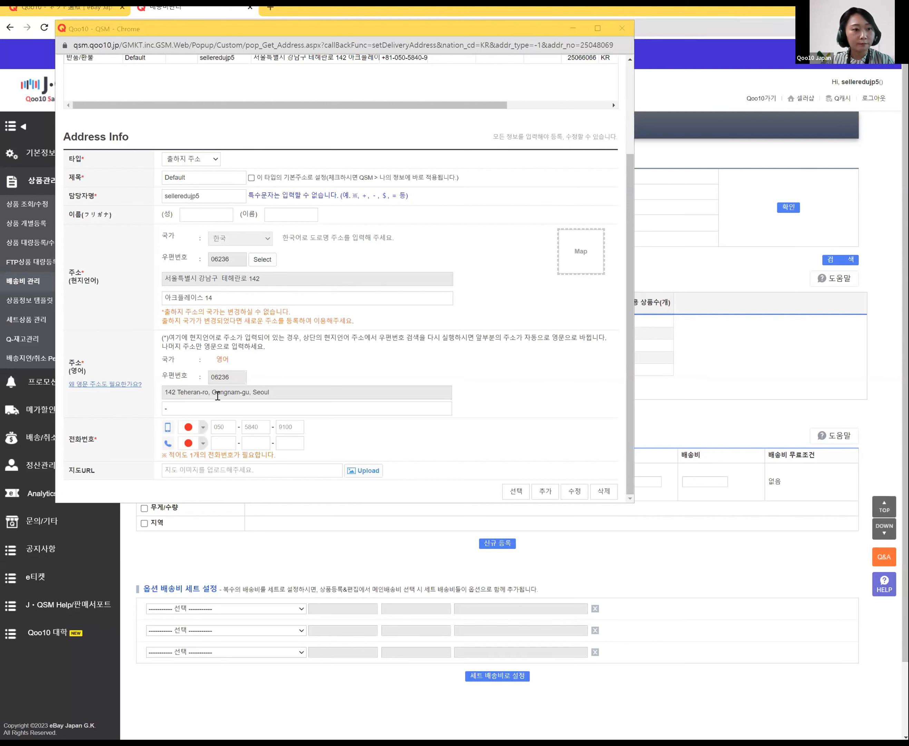
click(214, 407)
text(Arcplace14)
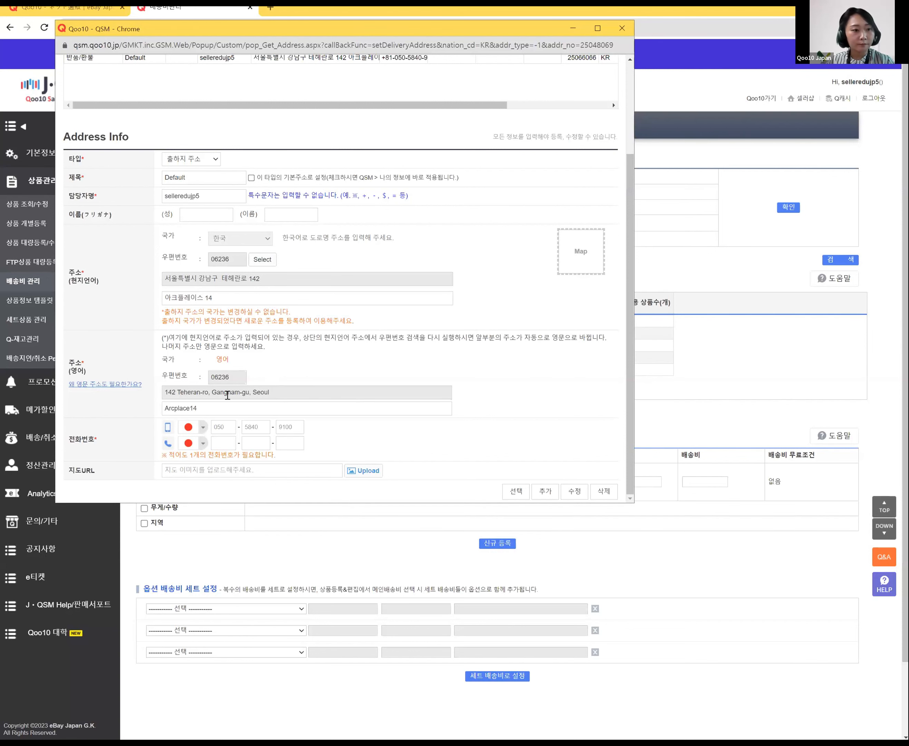
Step: Set the mobile number's country code to Korea
click(231, 428)
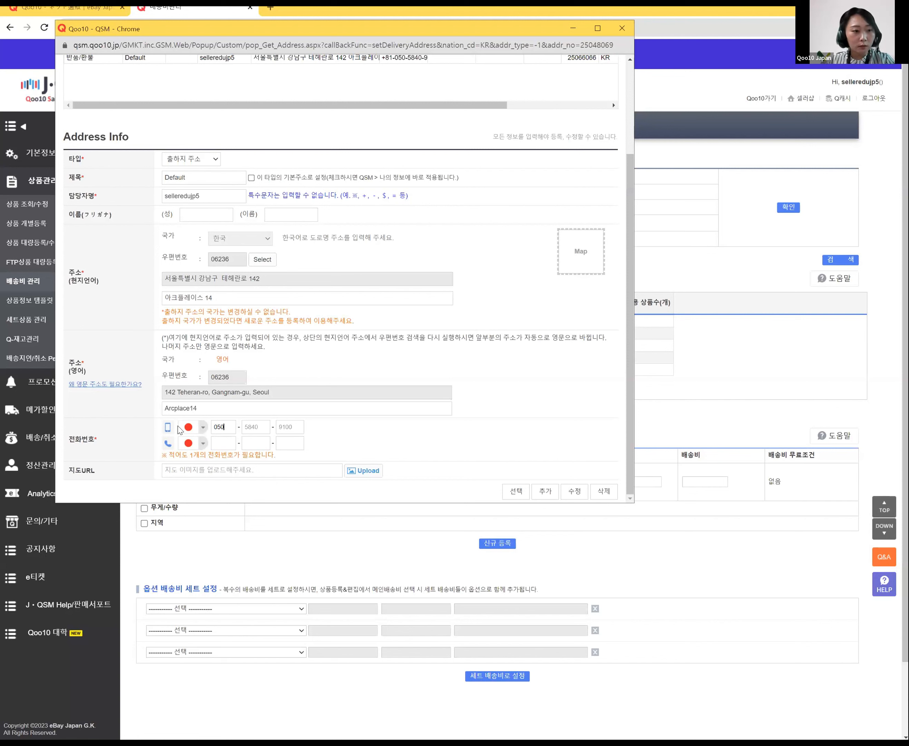
click(202, 430)
click(202, 429)
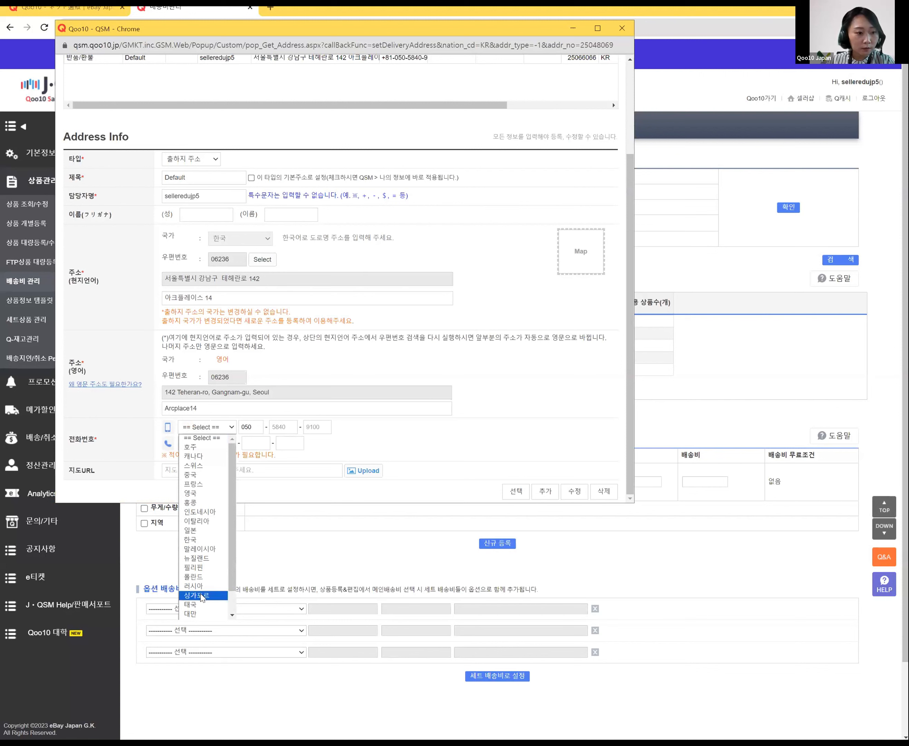
scroll(208, 600, down, 1)
scroll(211, 603, down, 1)
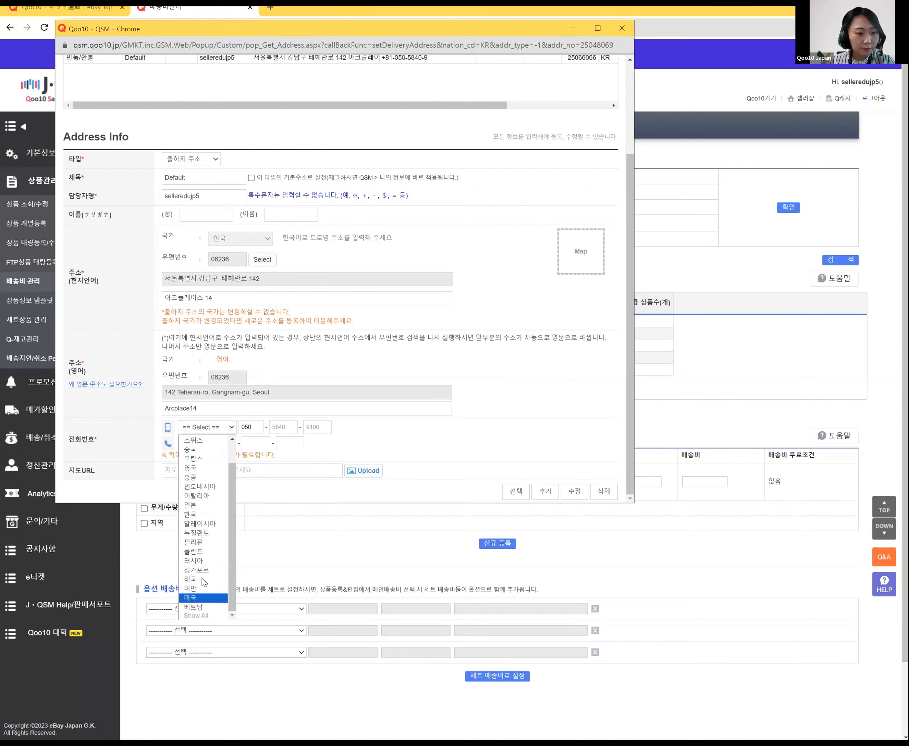
click(206, 516)
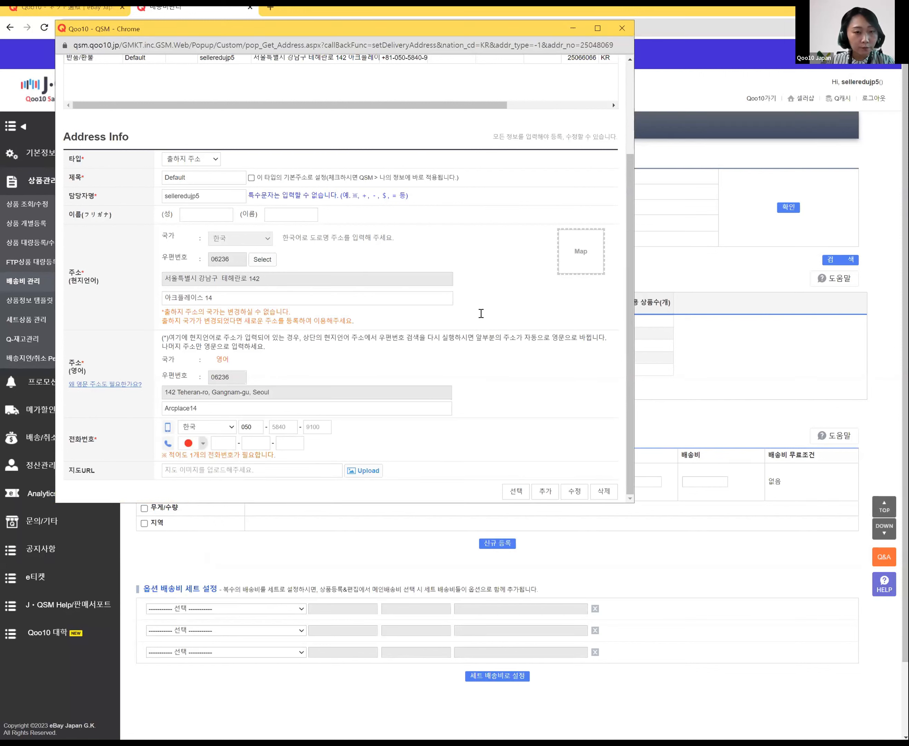
Step: Enter the new Seoul mobile number across the three number boxes
key(ctrl+plus)
key(ctrl+plus)
key(ctrl+plus)
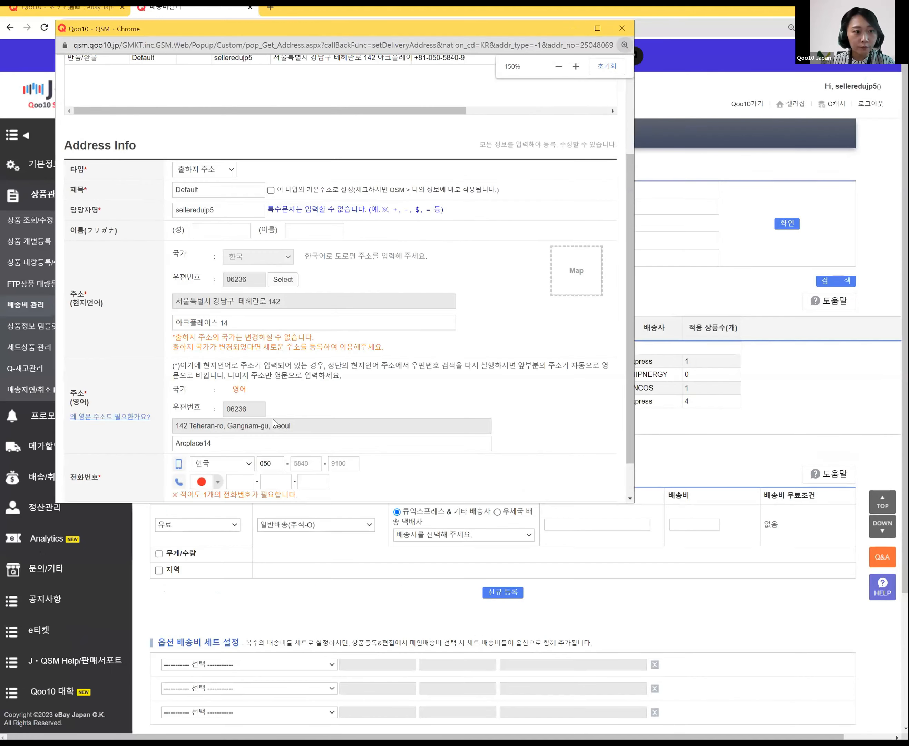
scroll(322, 371, down, 5)
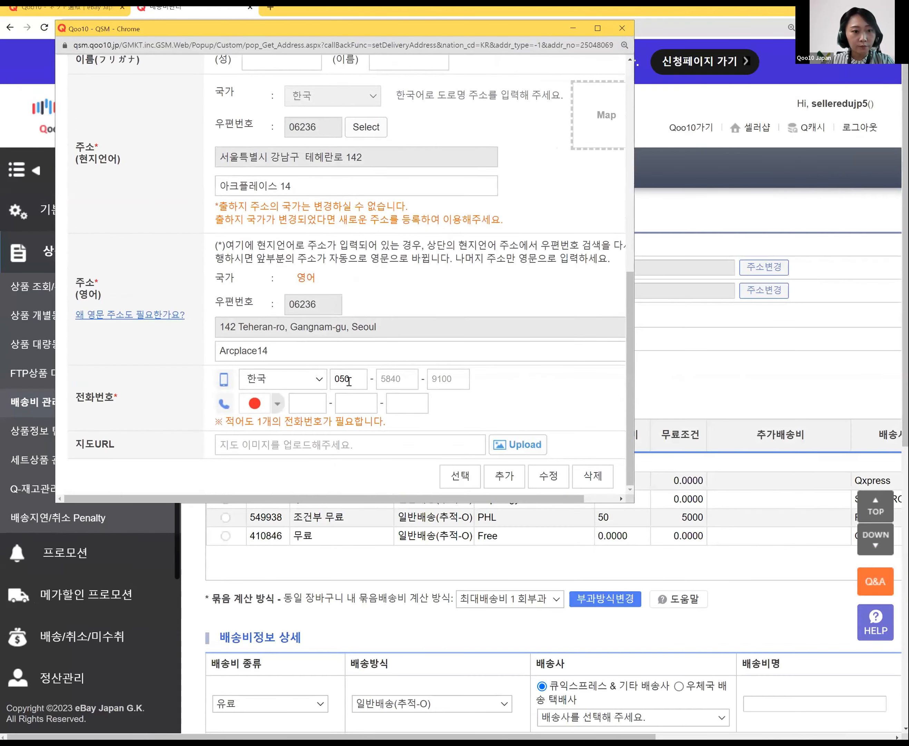
key(BackSpace)
key(BackSpace)
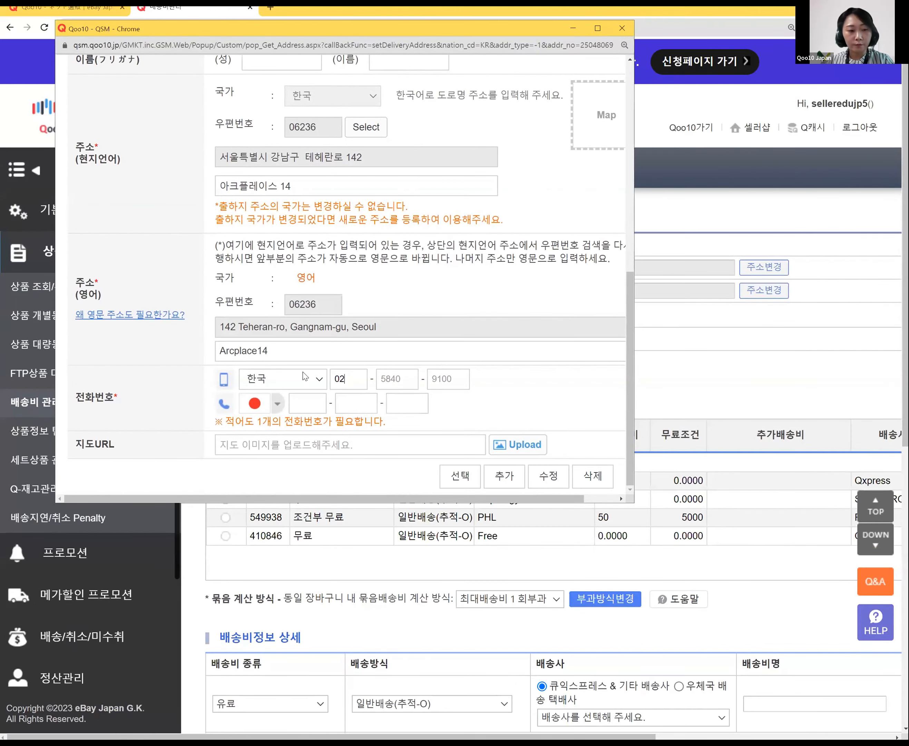
key(Tab)
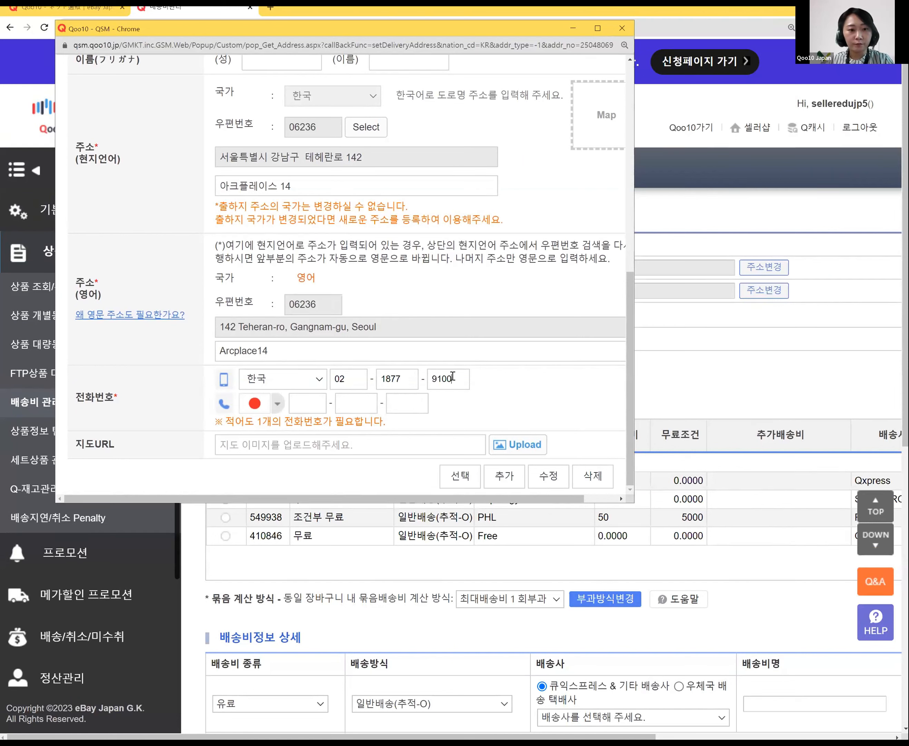
key(ctrl+a)
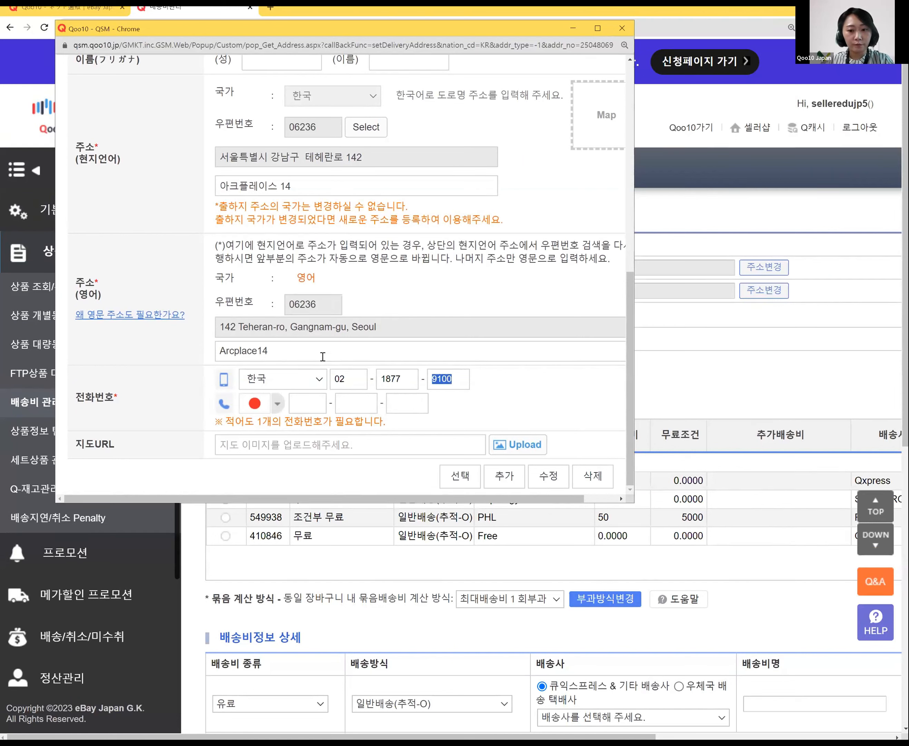
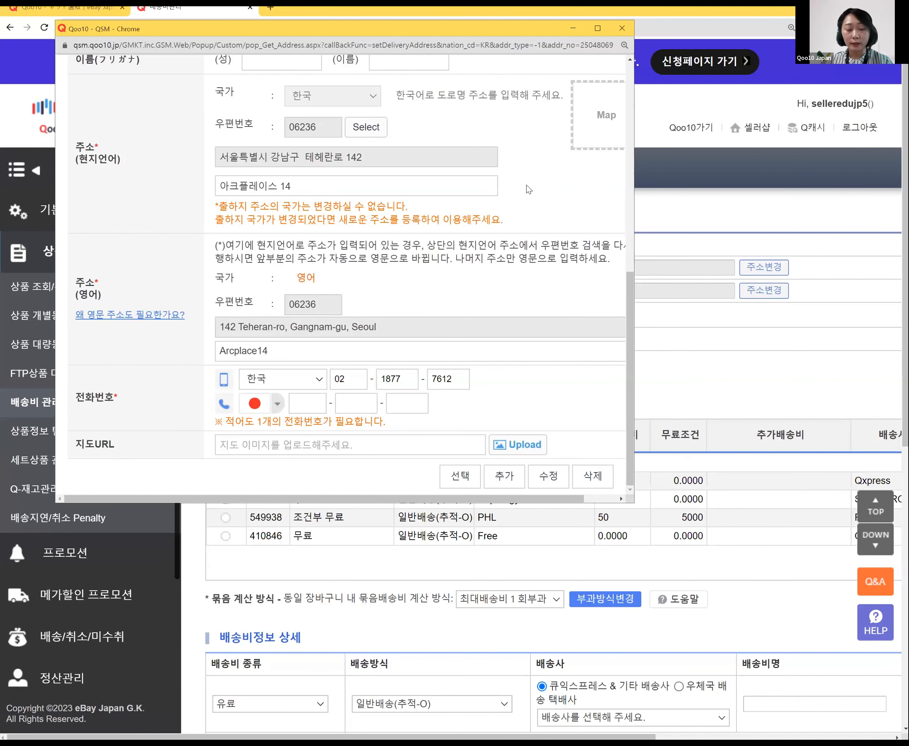
scroll(421, 269, up, 5)
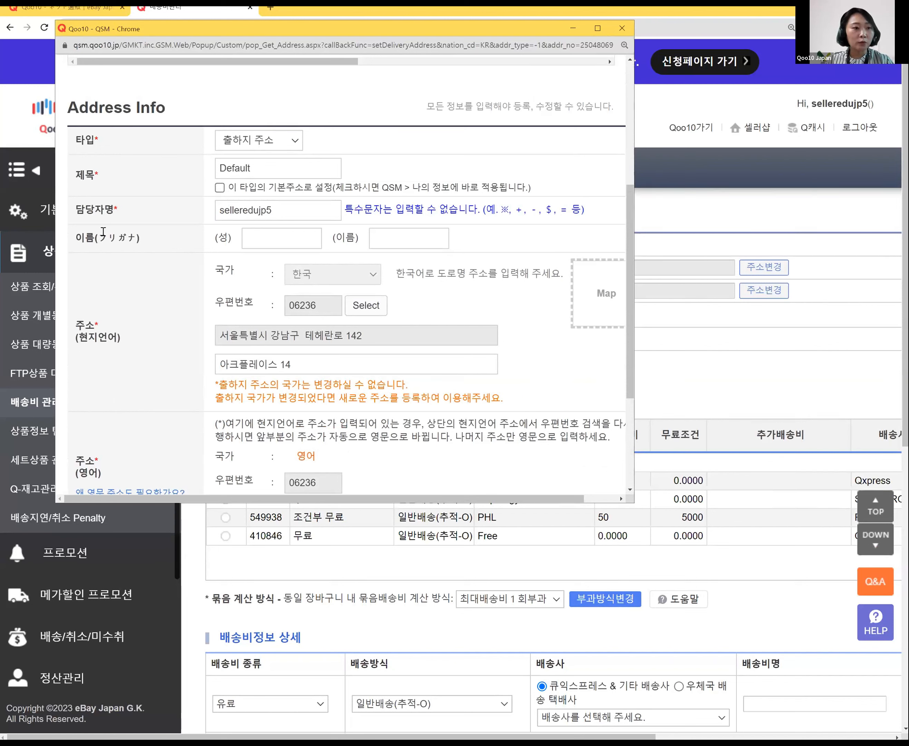
drag(102, 236, 156, 241)
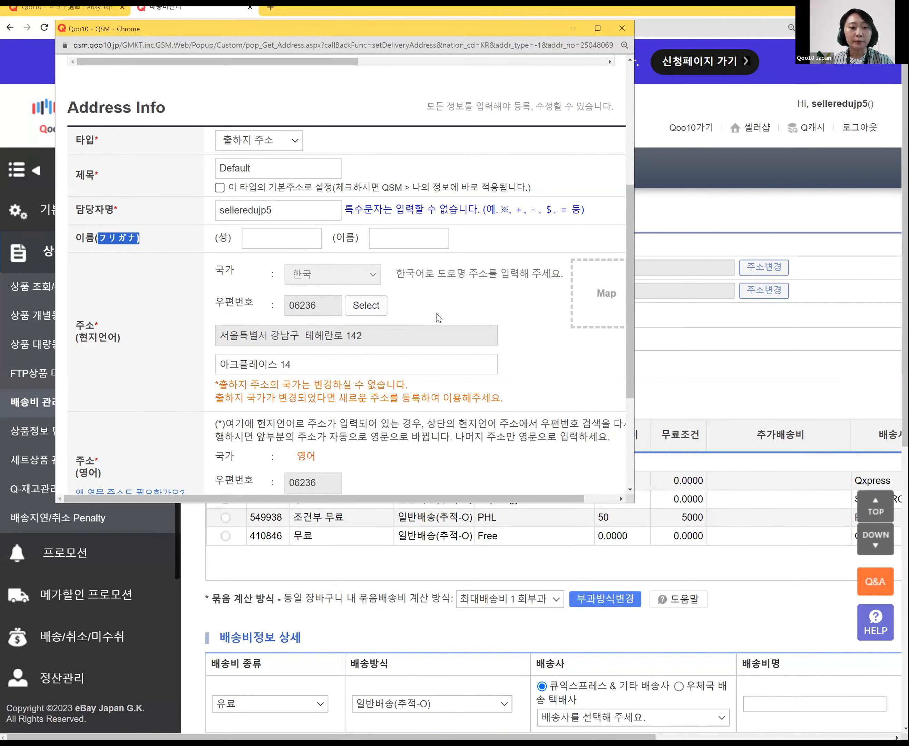
scroll(466, 313, down, 5)
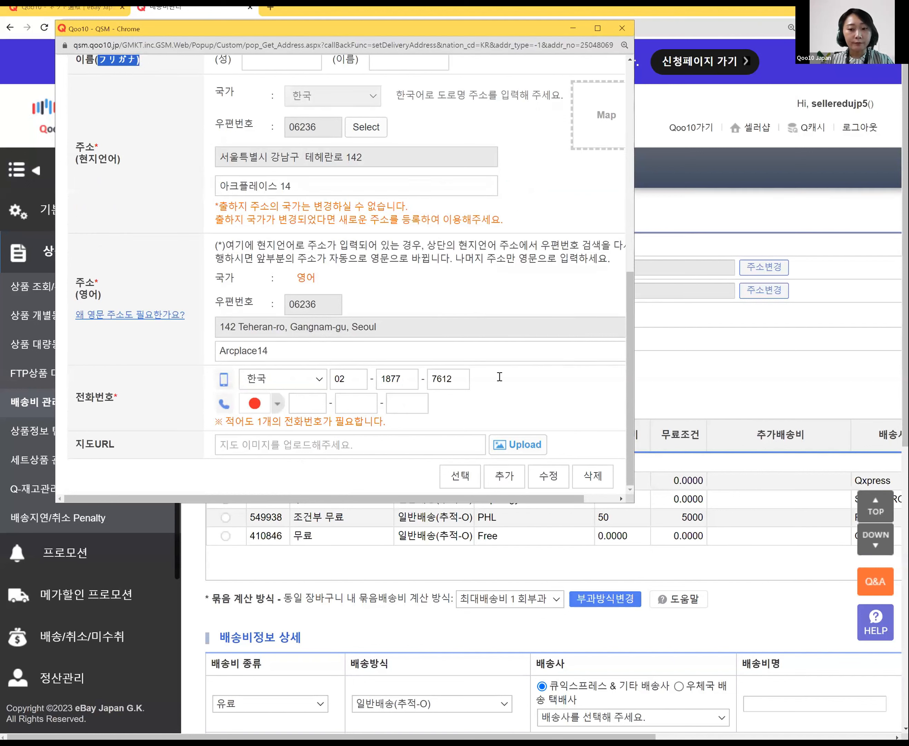
Step: Save the edited origin address entry and acknowledge the success message
click(545, 481)
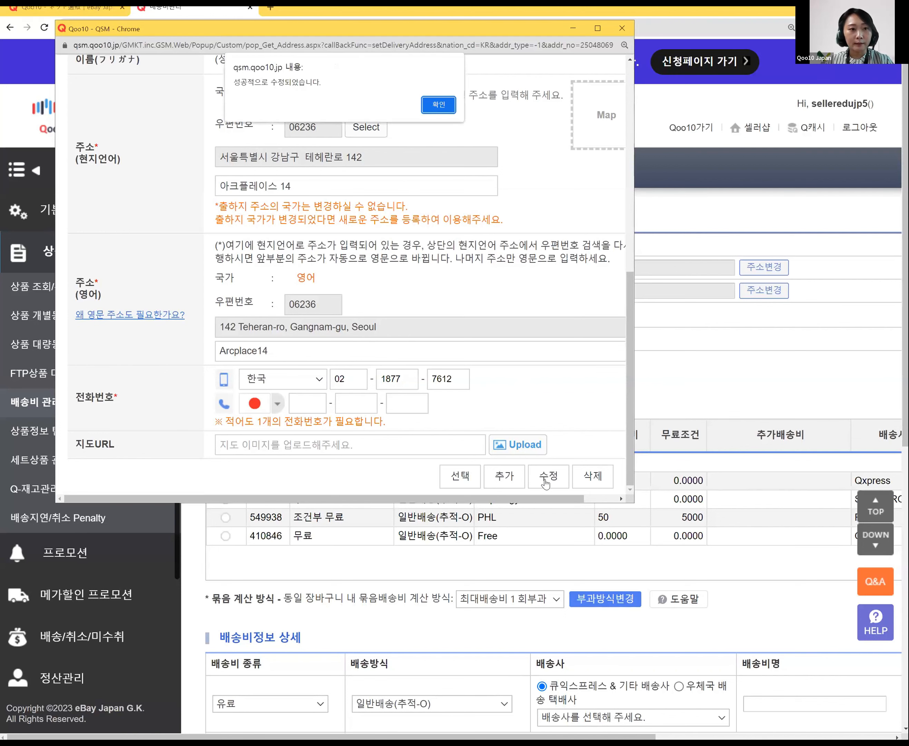
key(Return)
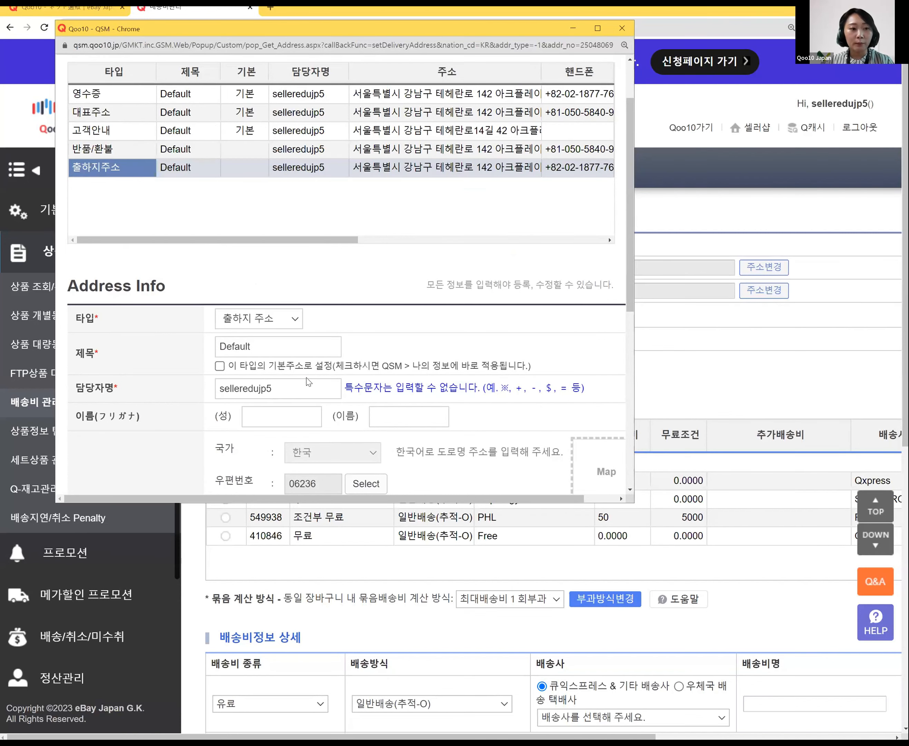
scroll(308, 388, down, 4)
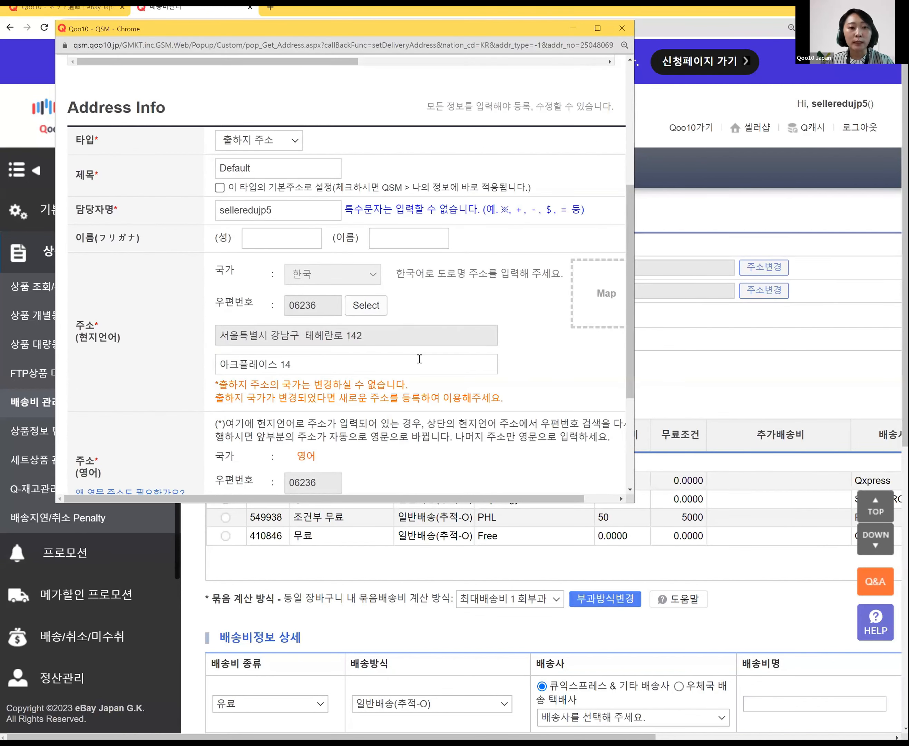
scroll(437, 338, down, 4)
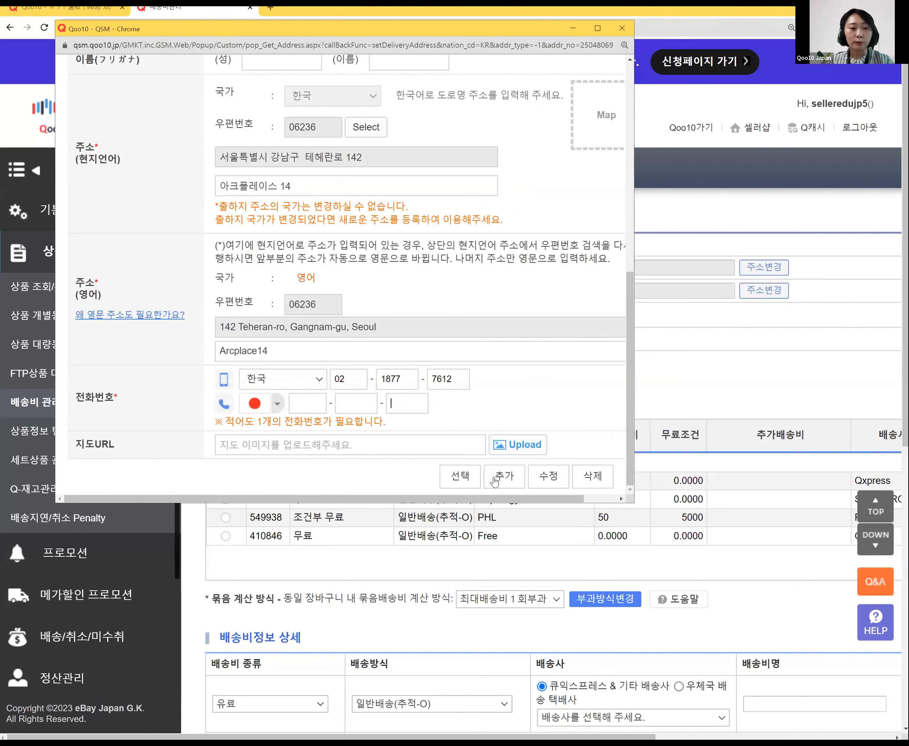
scroll(278, 282, up, 8)
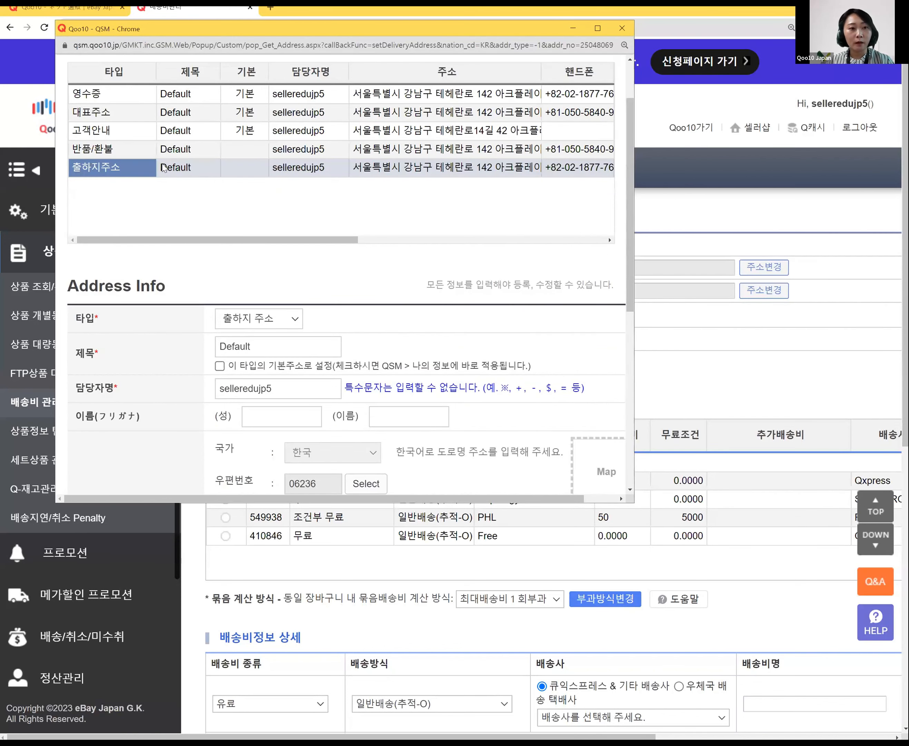
Step: Apply the 출하지주소 entry as the product shipping origin and open the return-address book
double_click(134, 168)
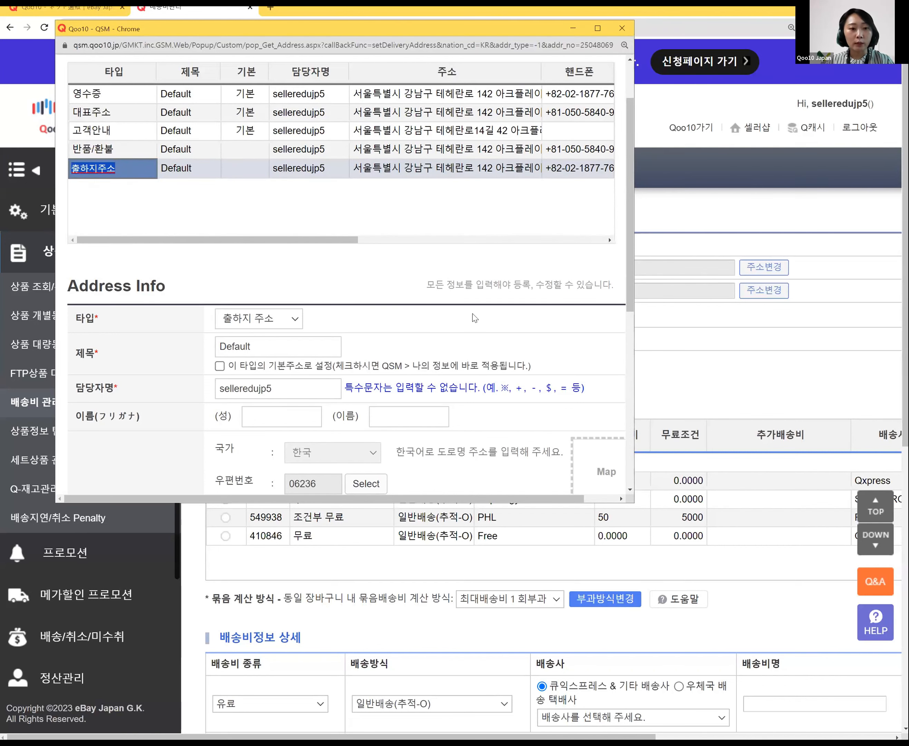
scroll(474, 318, down, 5)
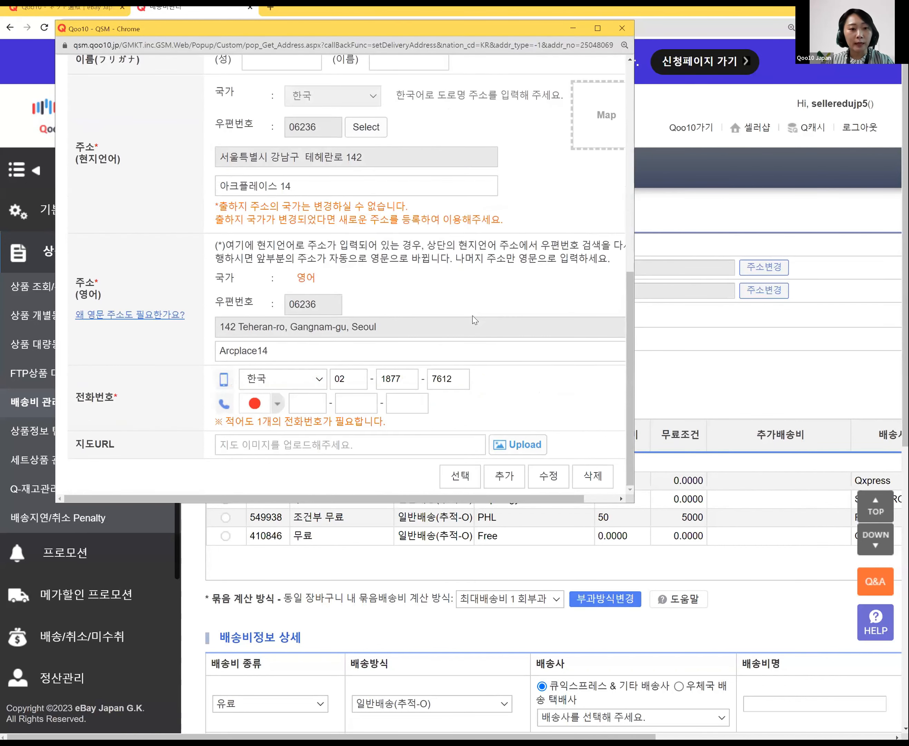
click(461, 477)
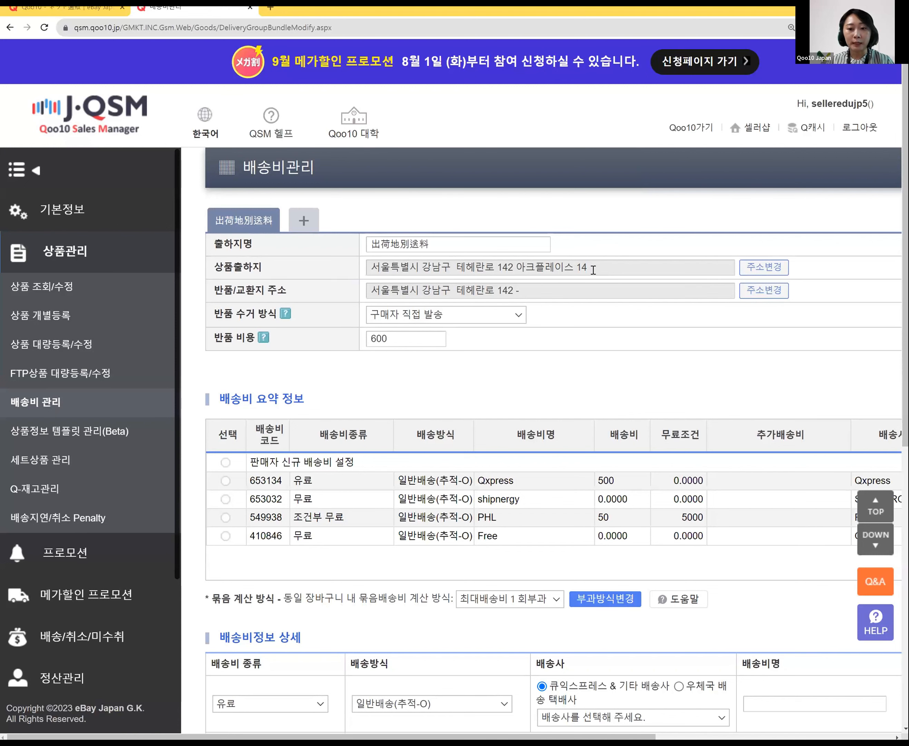
click(763, 292)
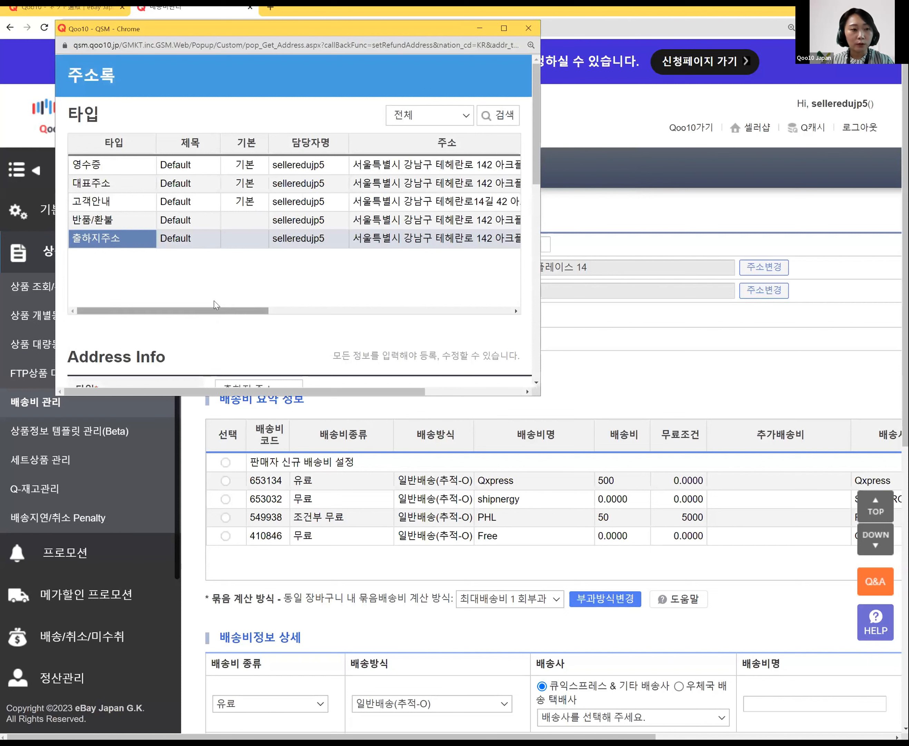
Step: Select the return/refund address entry in the address book for editing
click(172, 220)
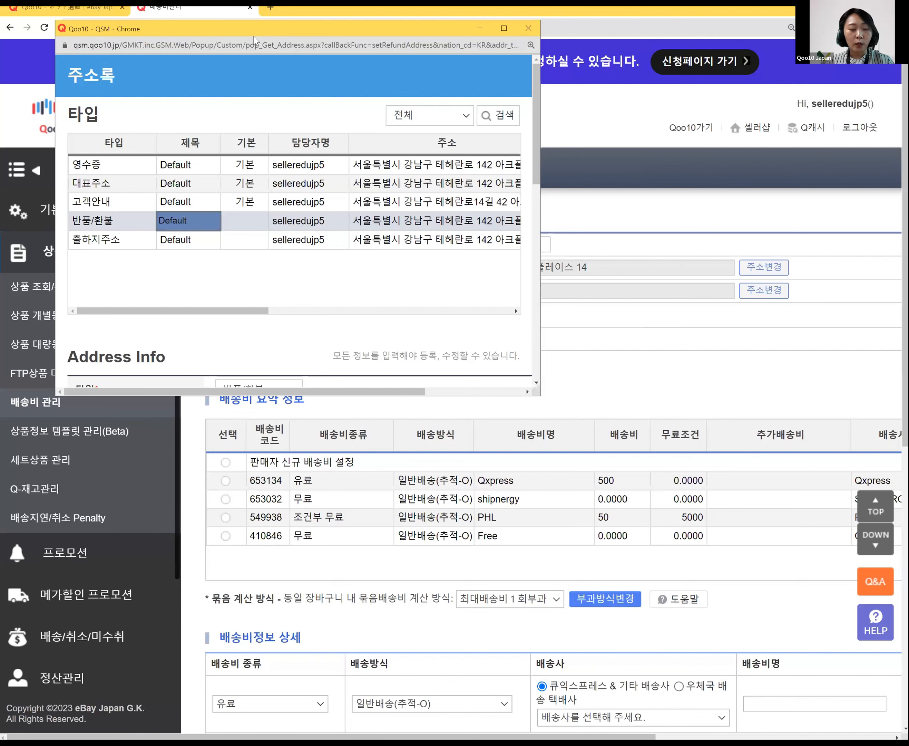
drag(254, 36, 386, 101)
click(247, 288)
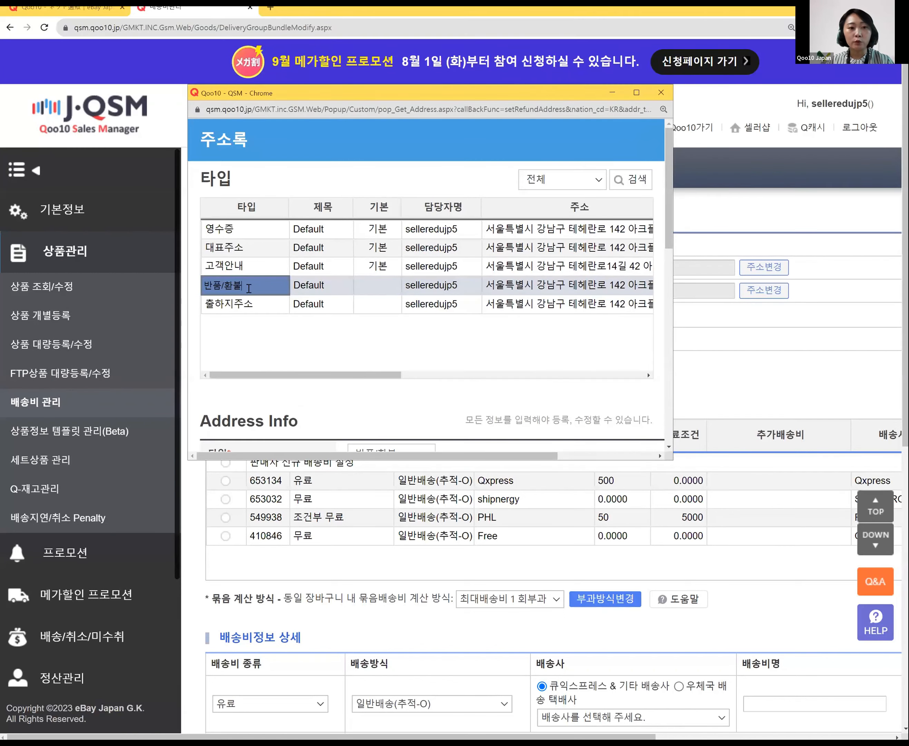
scroll(493, 352, down, 4)
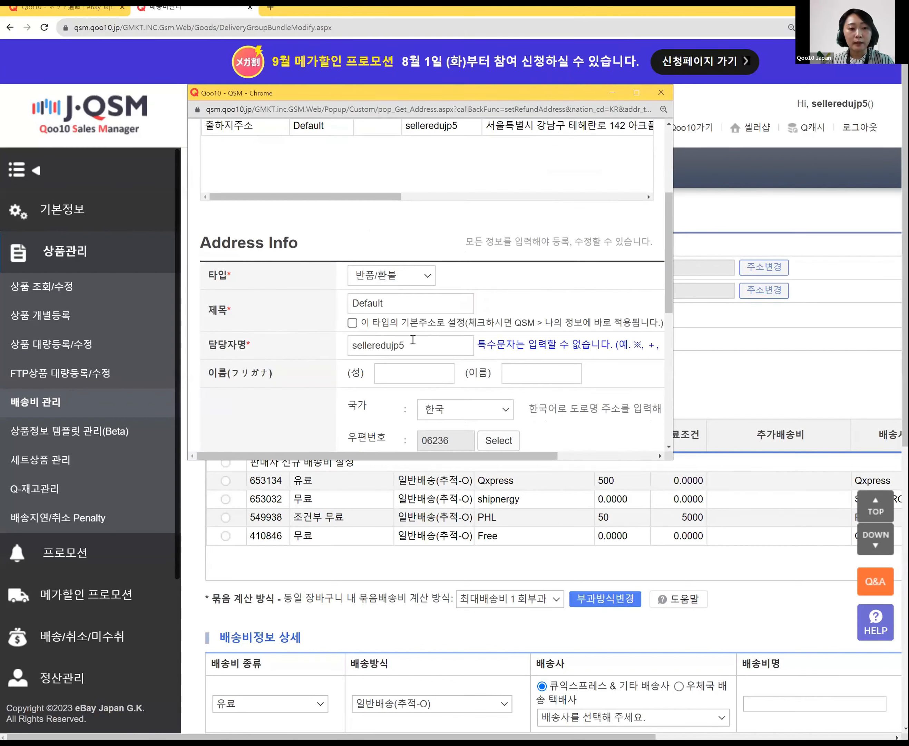
click(413, 312)
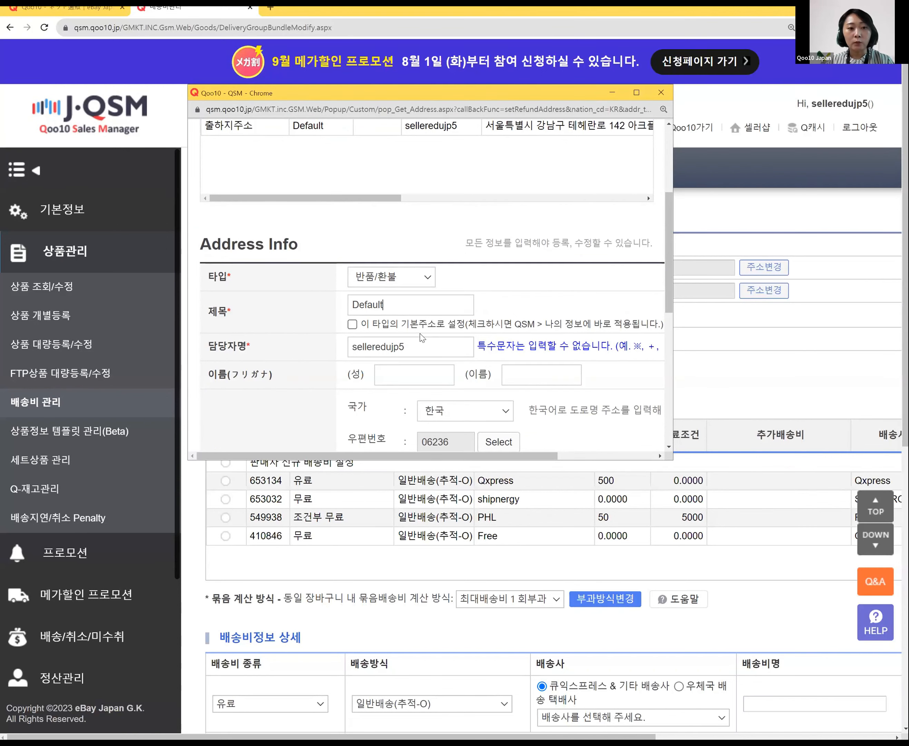
scroll(422, 337, down, 8)
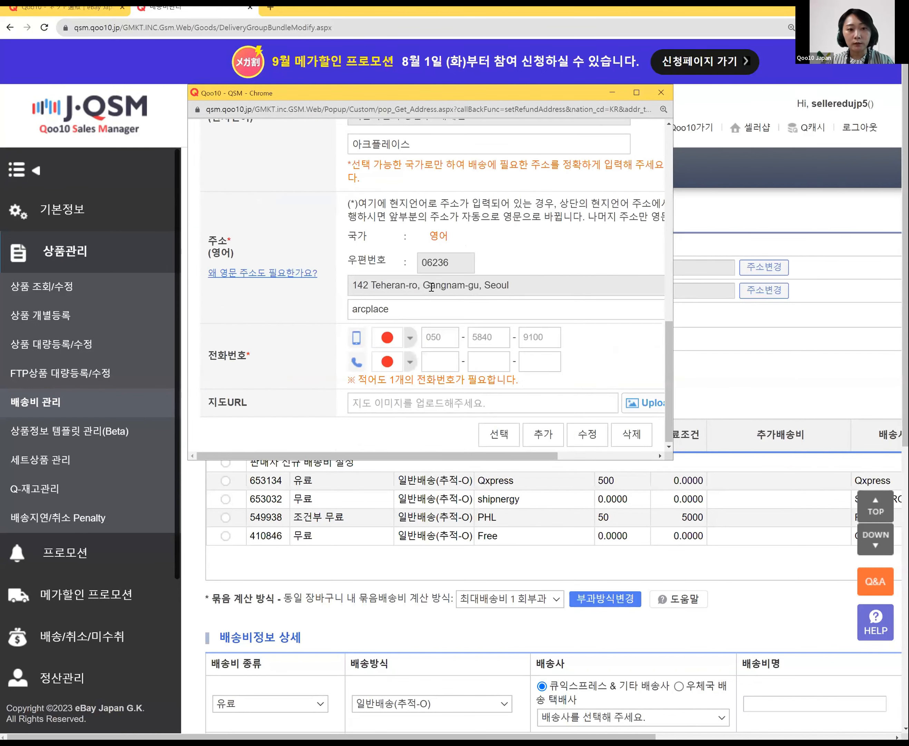
Step: Add unit 14 to both detailed address lines and enter the Seoul phone number with Korea's code
click(440, 138)
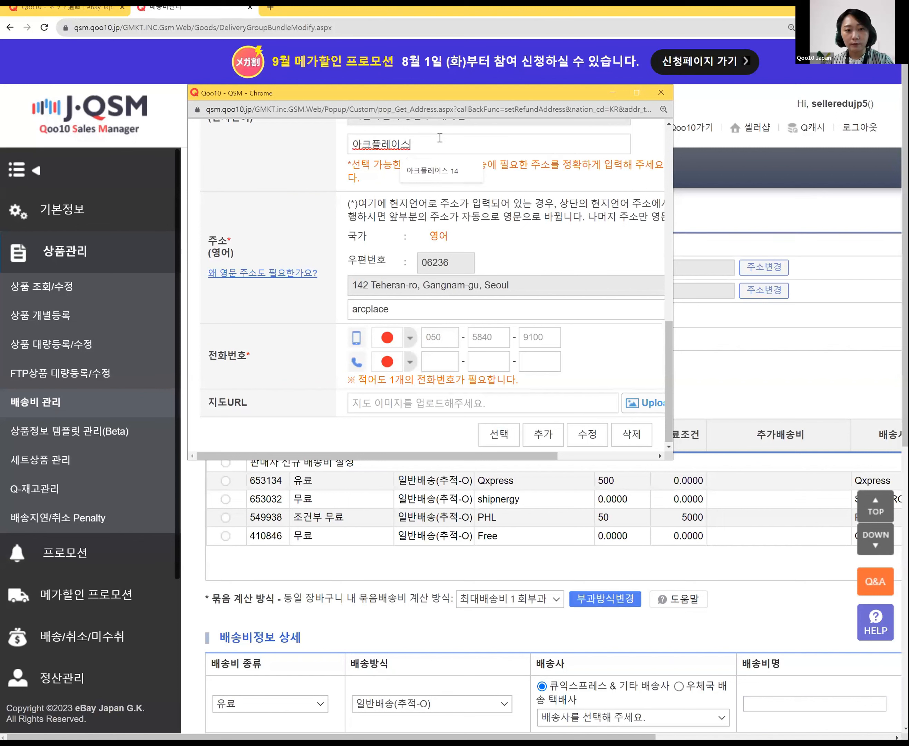
text(14)
click(445, 311)
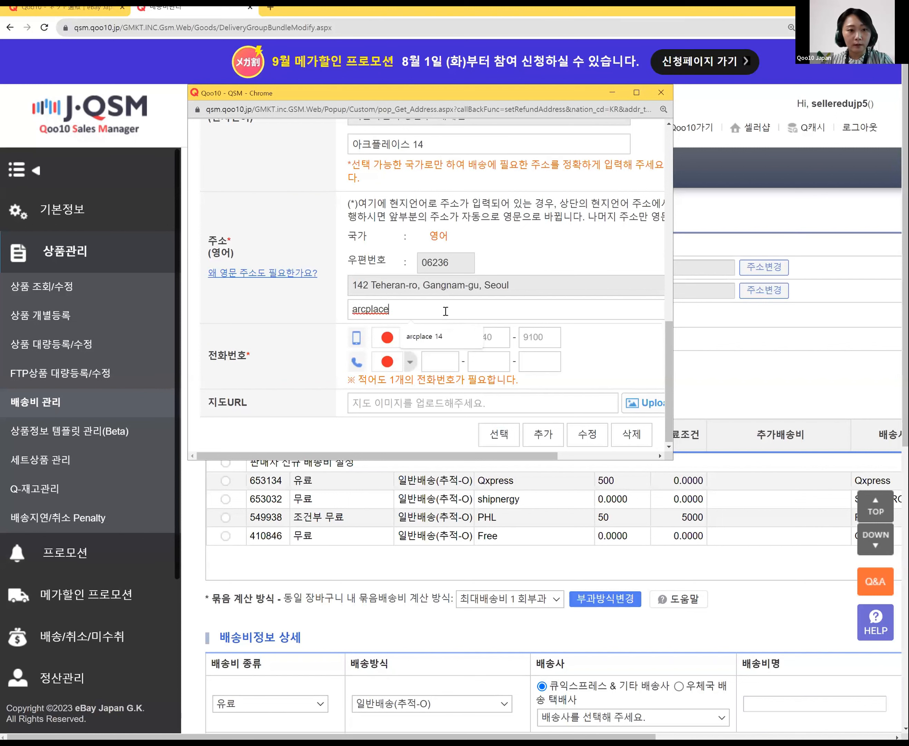
text(14)
click(388, 342)
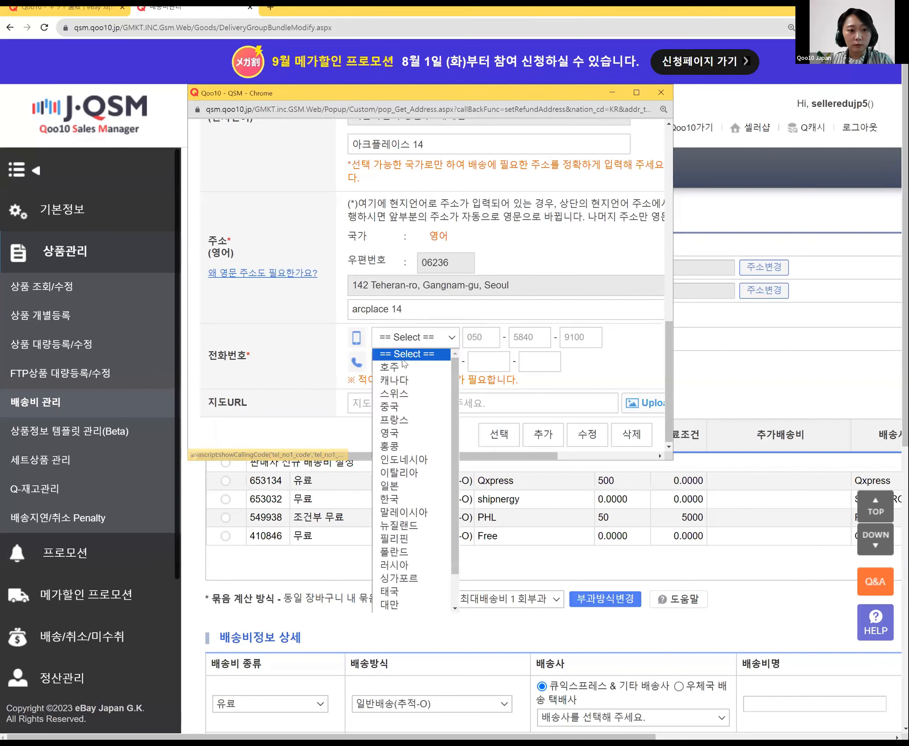
click(390, 499)
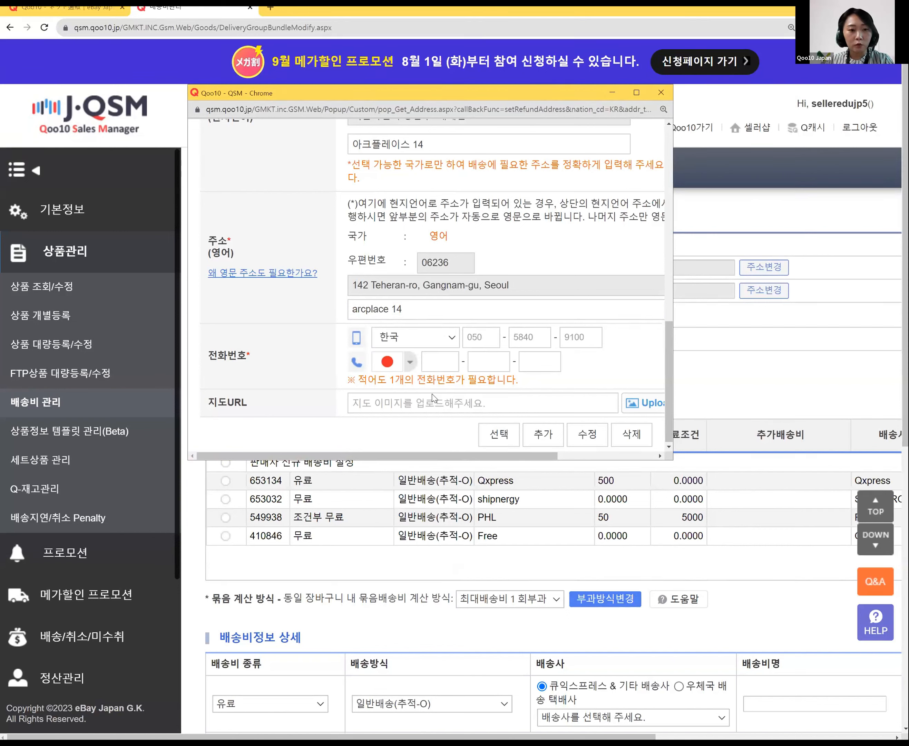
click(472, 339)
text(02)
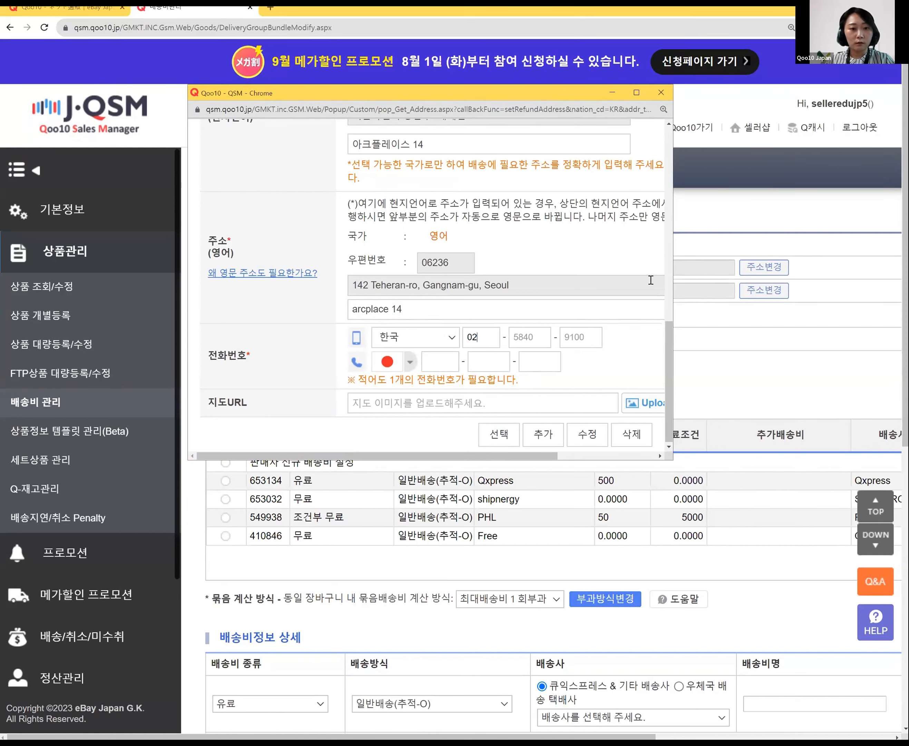
double_click(527, 339)
text(1877)
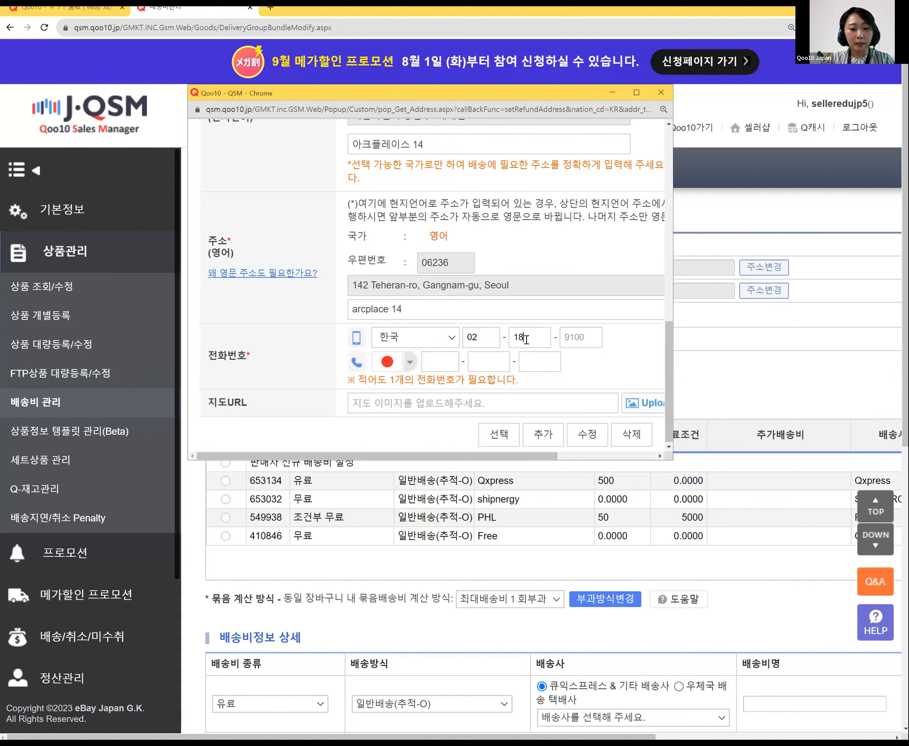
double_click(585, 336)
text(12)
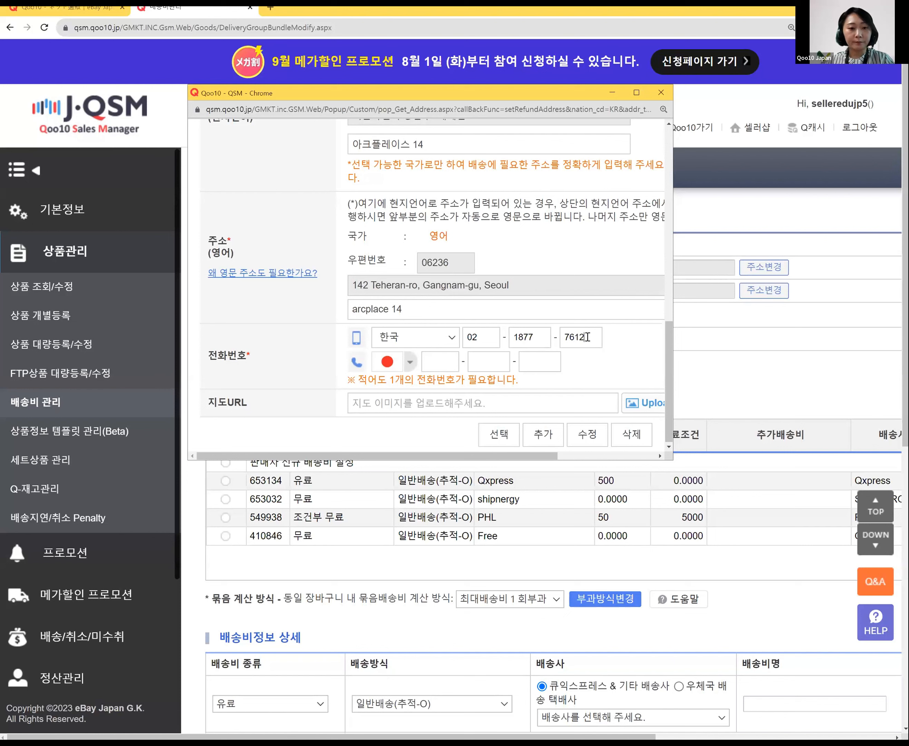
Step: Save the return address entry and apply it as the 반품/교환지 주소
click(587, 435)
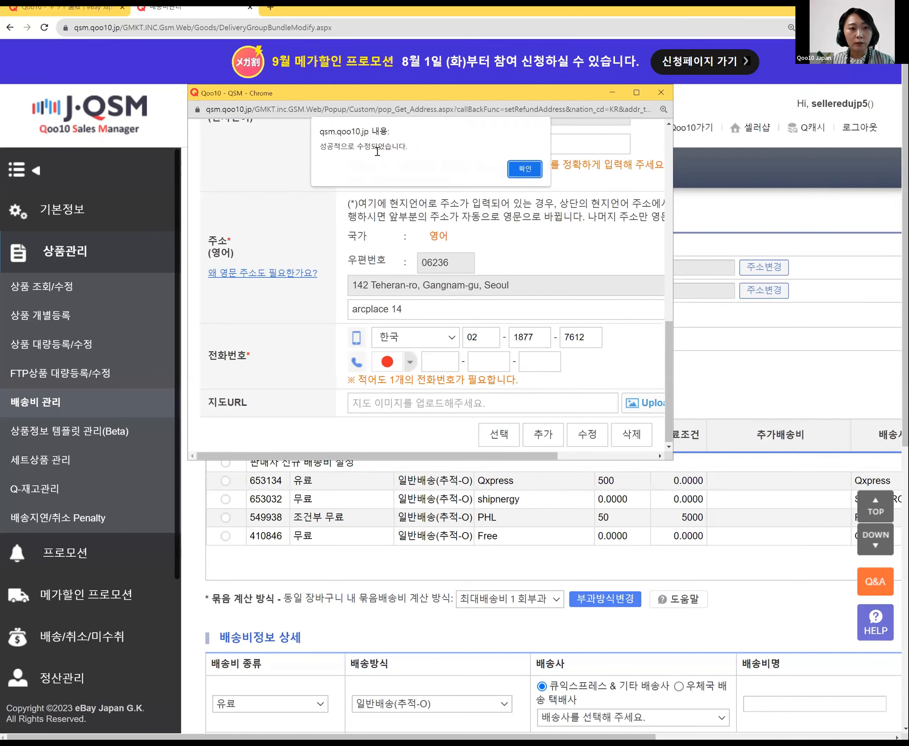
key(Return)
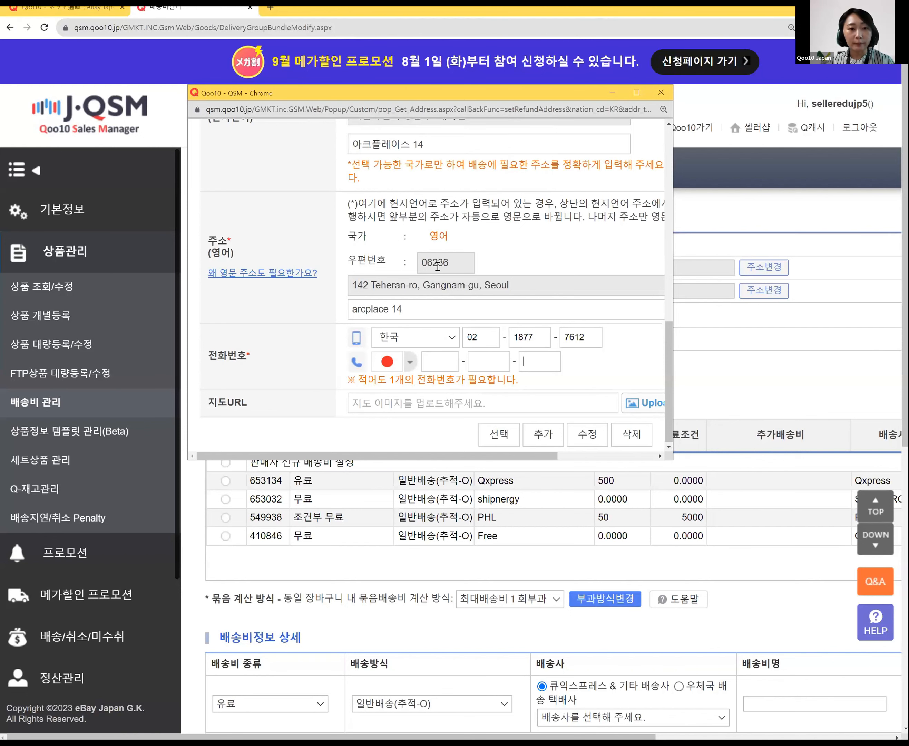
double_click(420, 303)
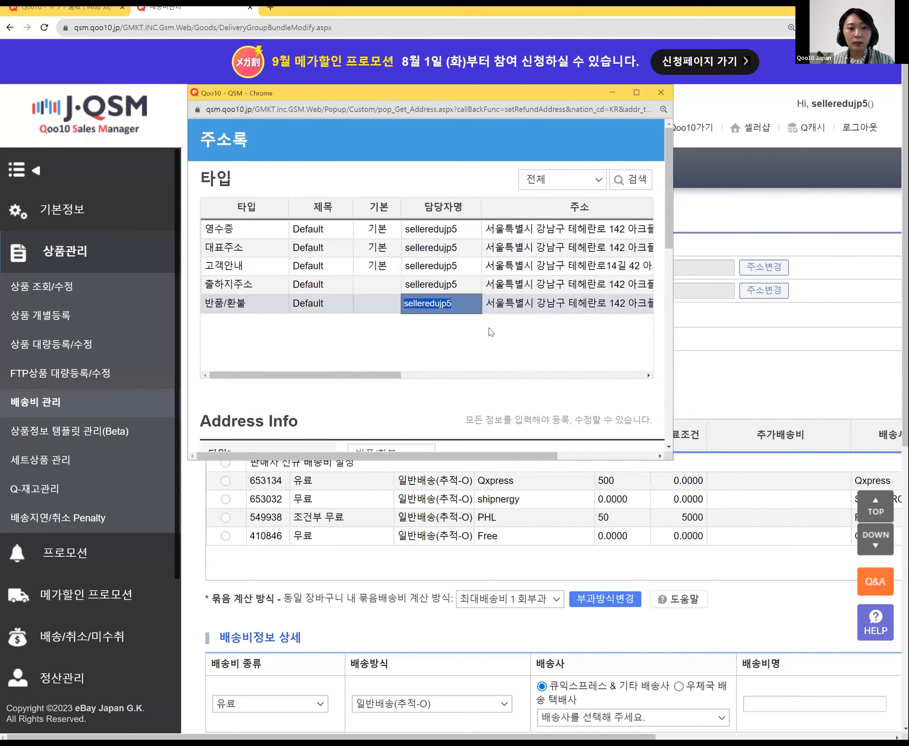
scroll(492, 338, down, 10)
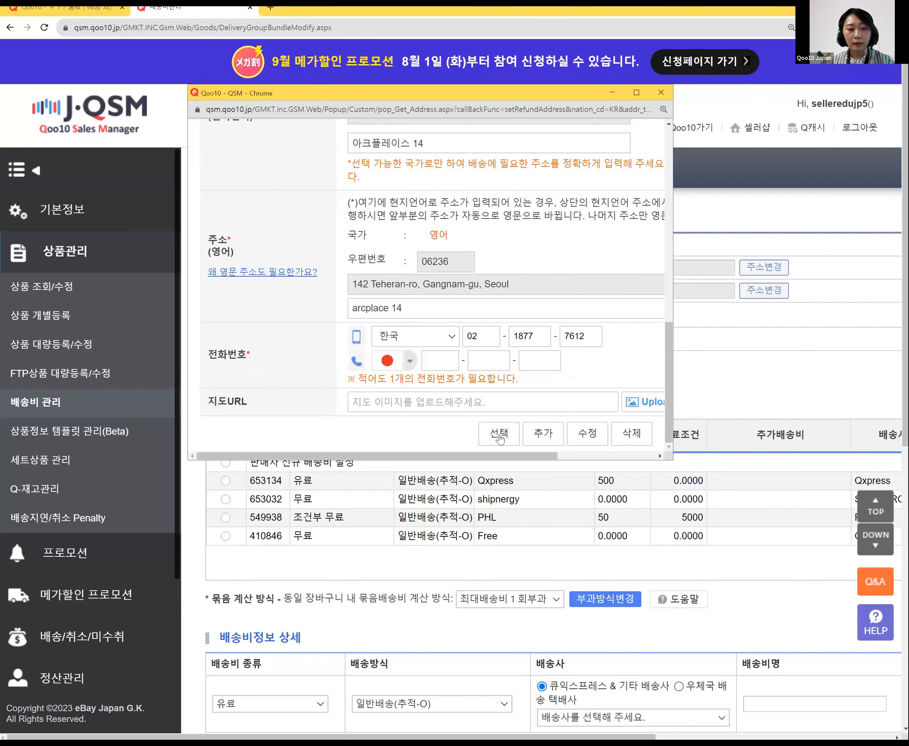
click(500, 437)
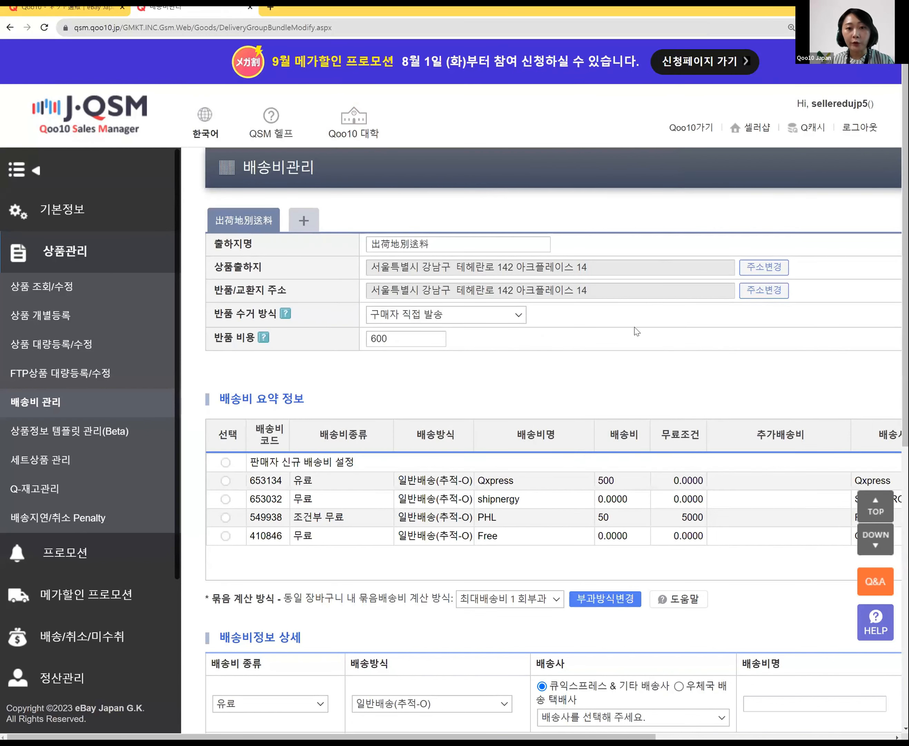
Step: Keep 구매자 직접 발송 as return collection with a 600 return fee and save the shipping group
click(438, 334)
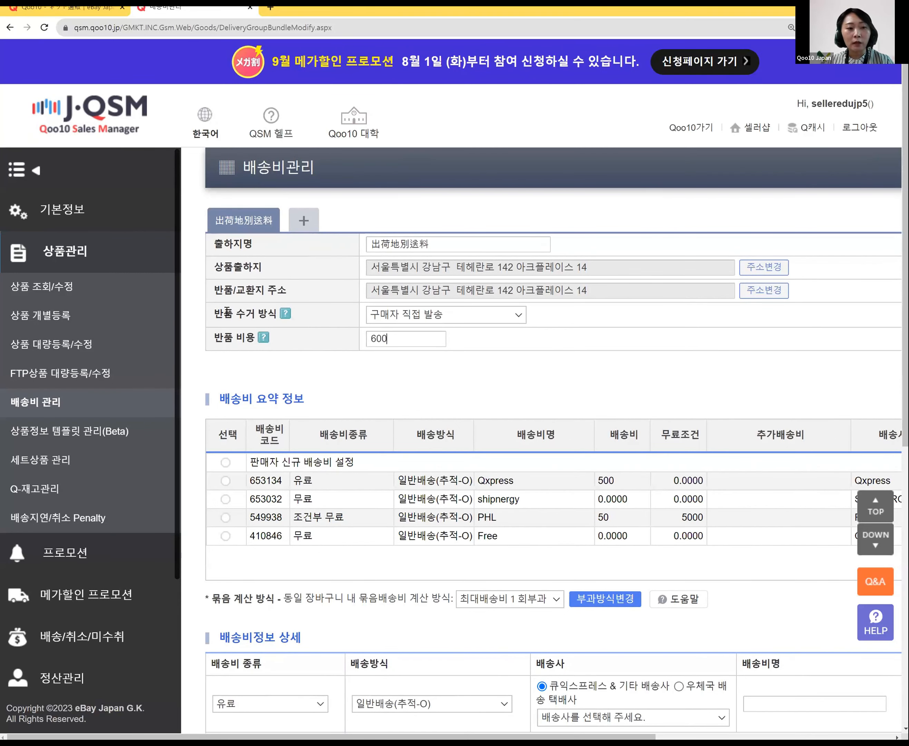
click(494, 319)
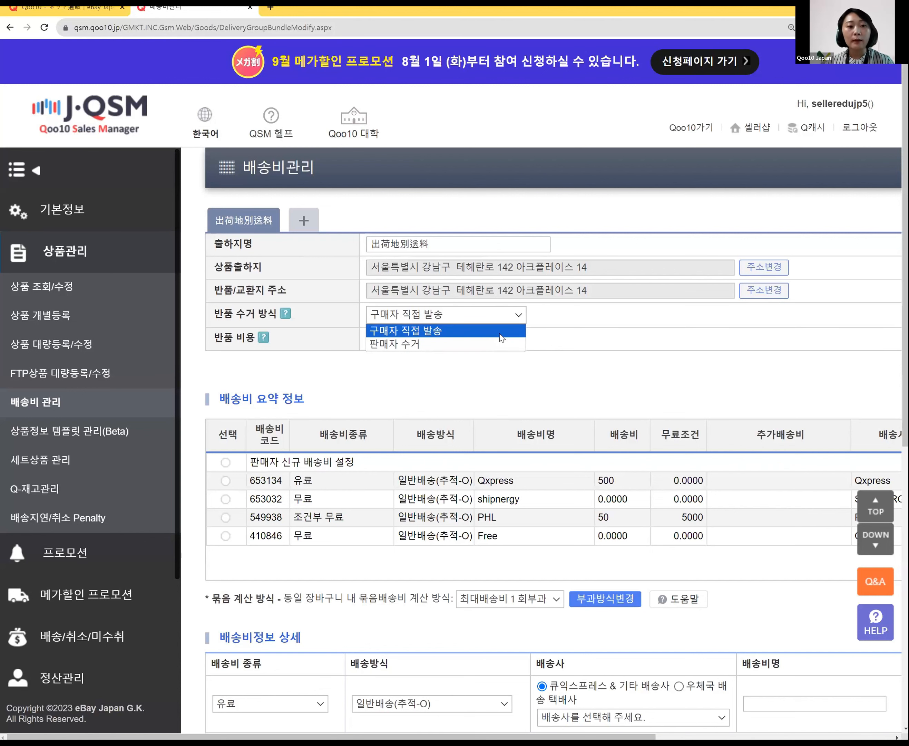
click(500, 332)
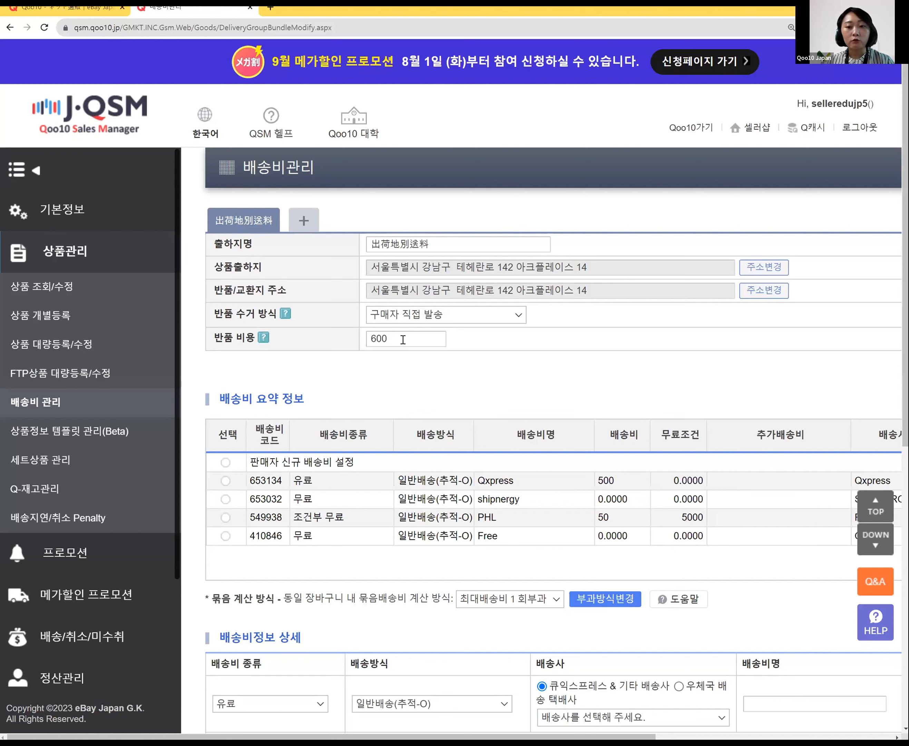
drag(403, 340, 334, 340)
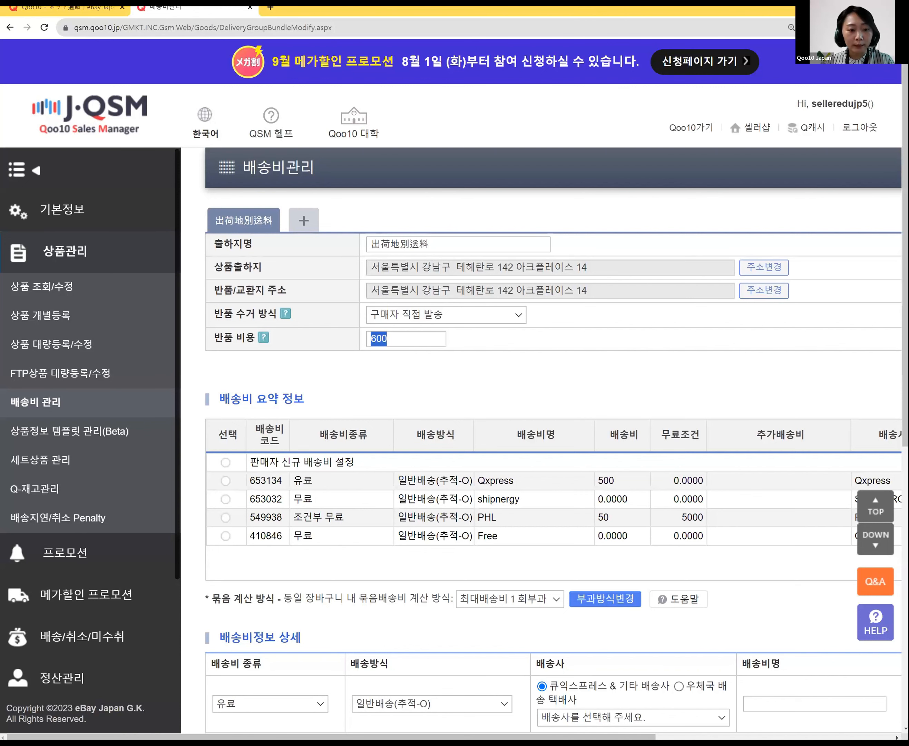
drag(390, 737, 595, 737)
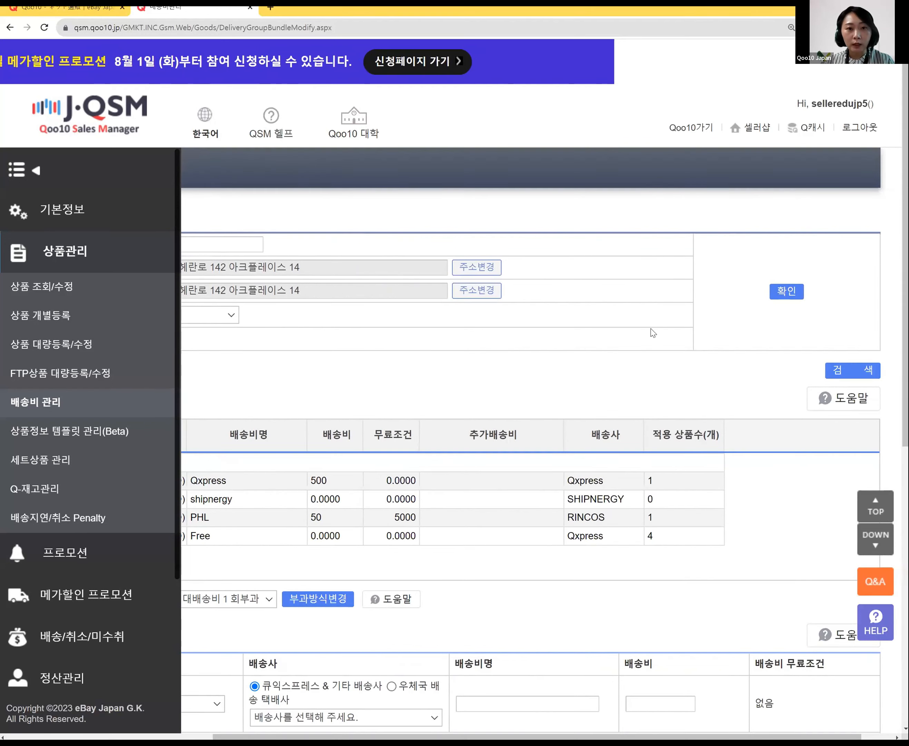
click(787, 291)
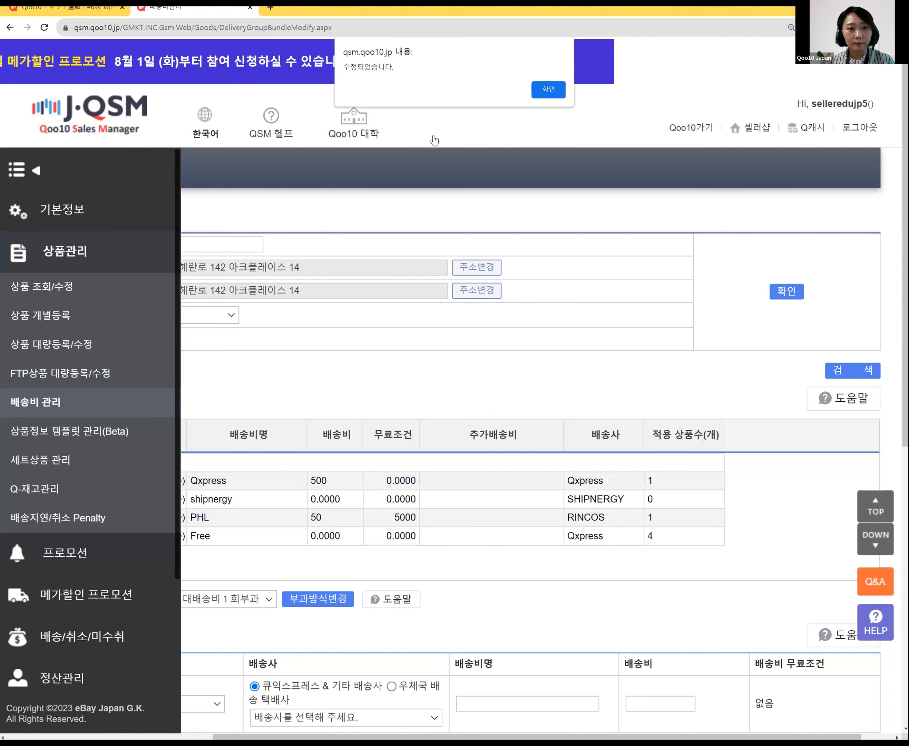
click(550, 90)
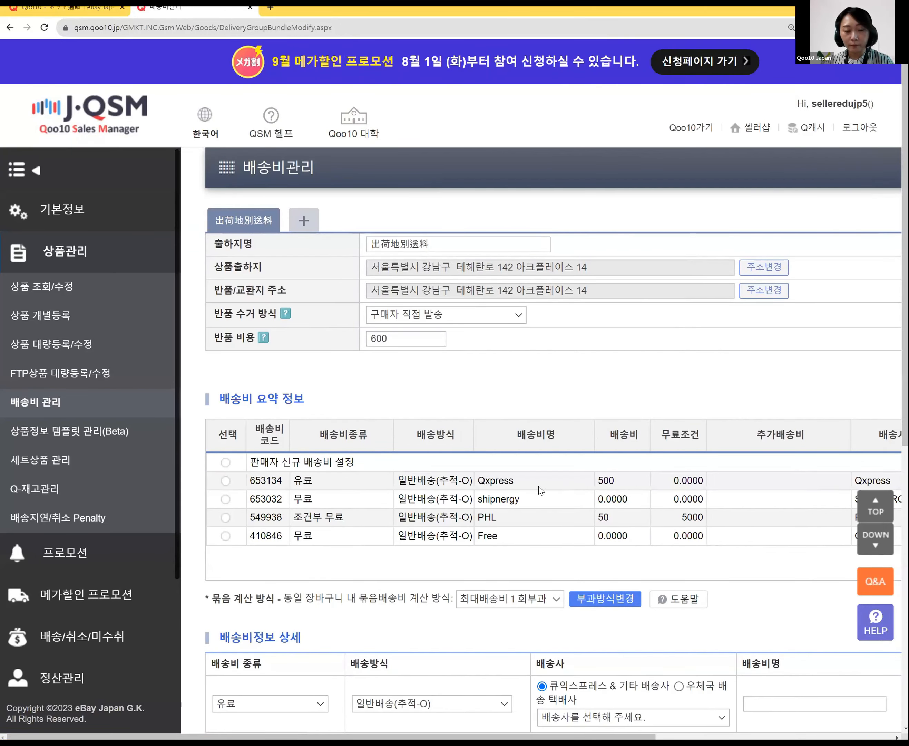
scroll(541, 489, down, 5)
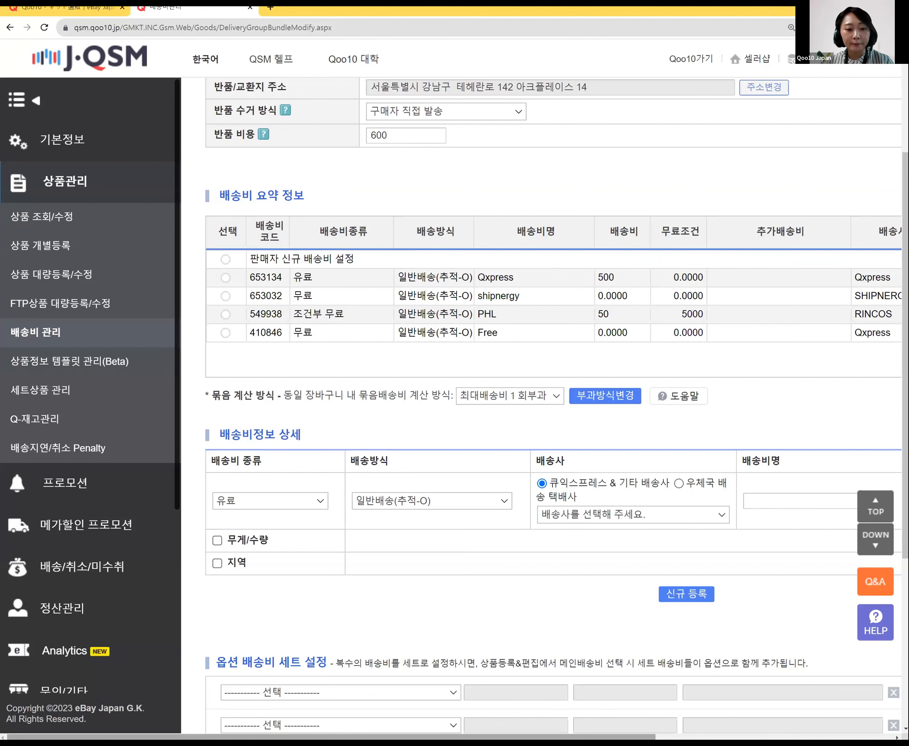
Step: Set the bundled fee calculation method to 최대배송비 1 회부과 and apply it
drag(329, 737, 425, 693)
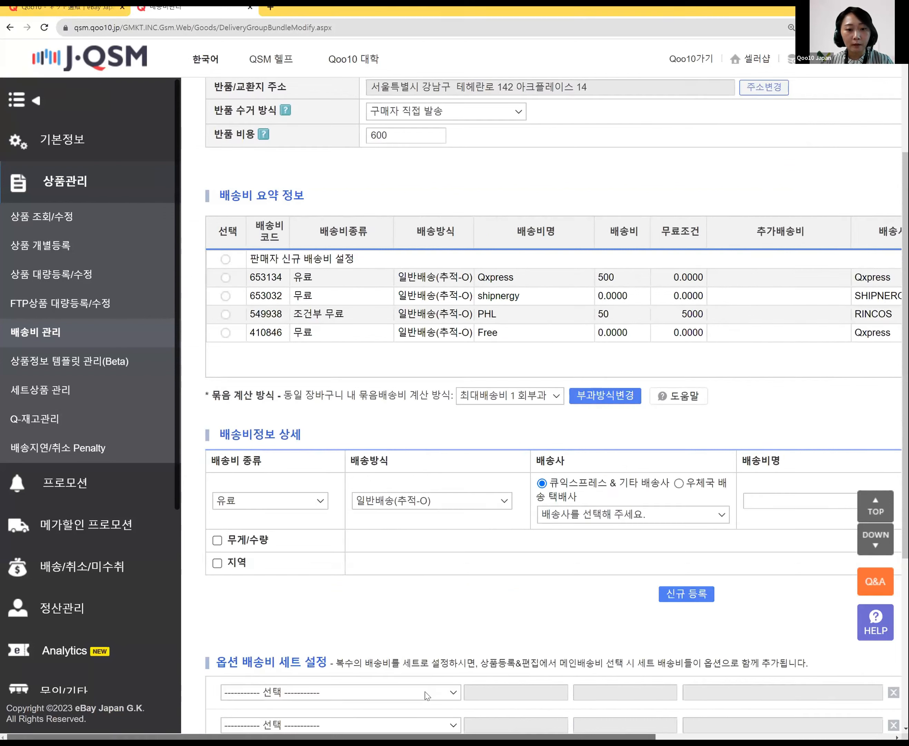
click(537, 395)
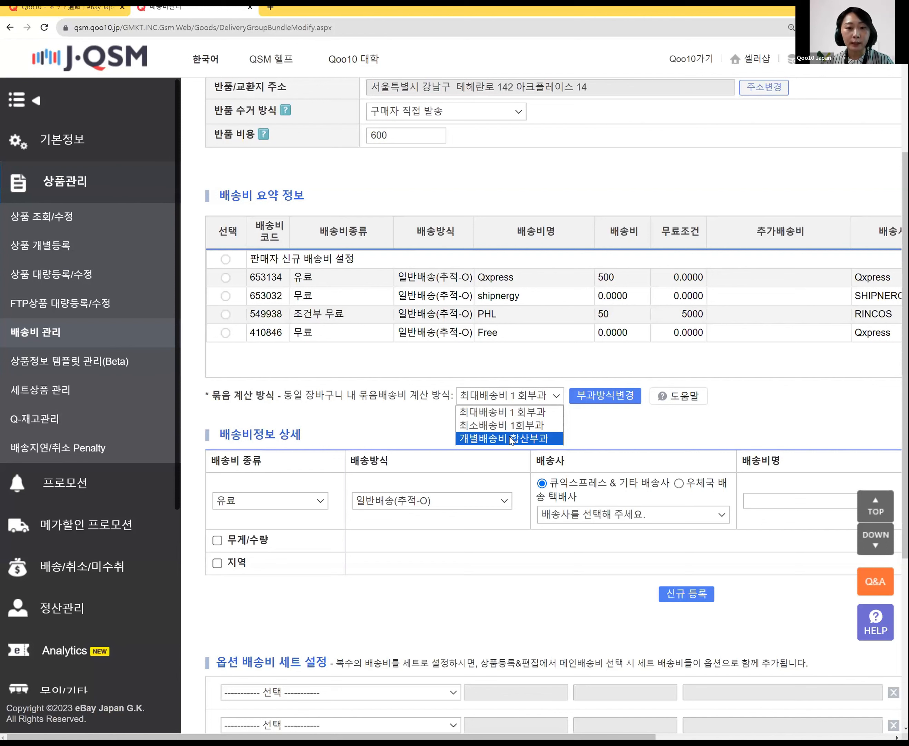
click(528, 415)
click(600, 397)
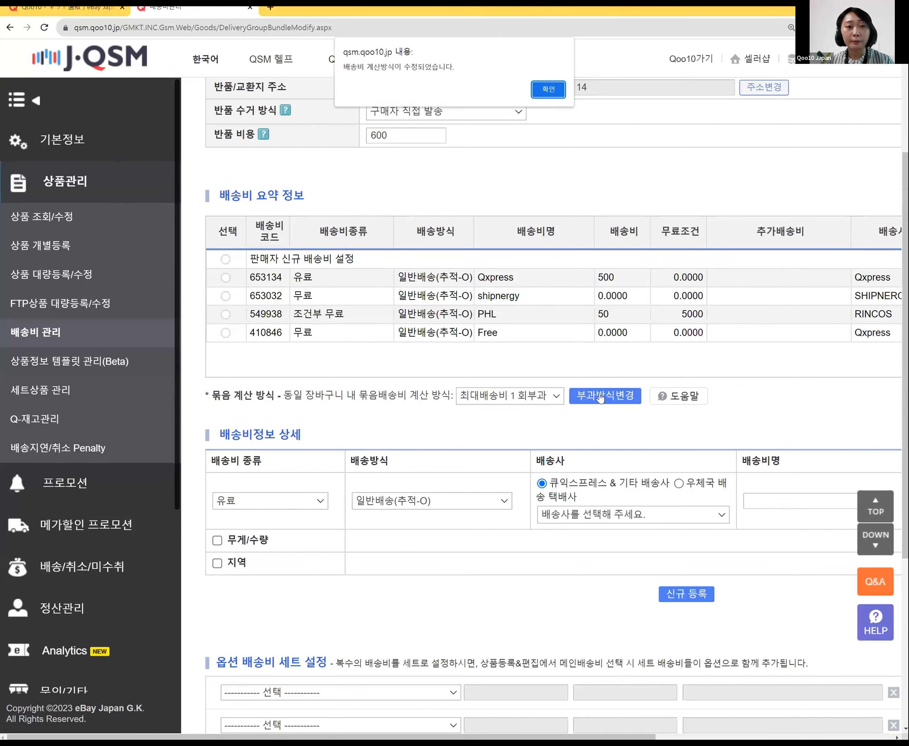
click(538, 89)
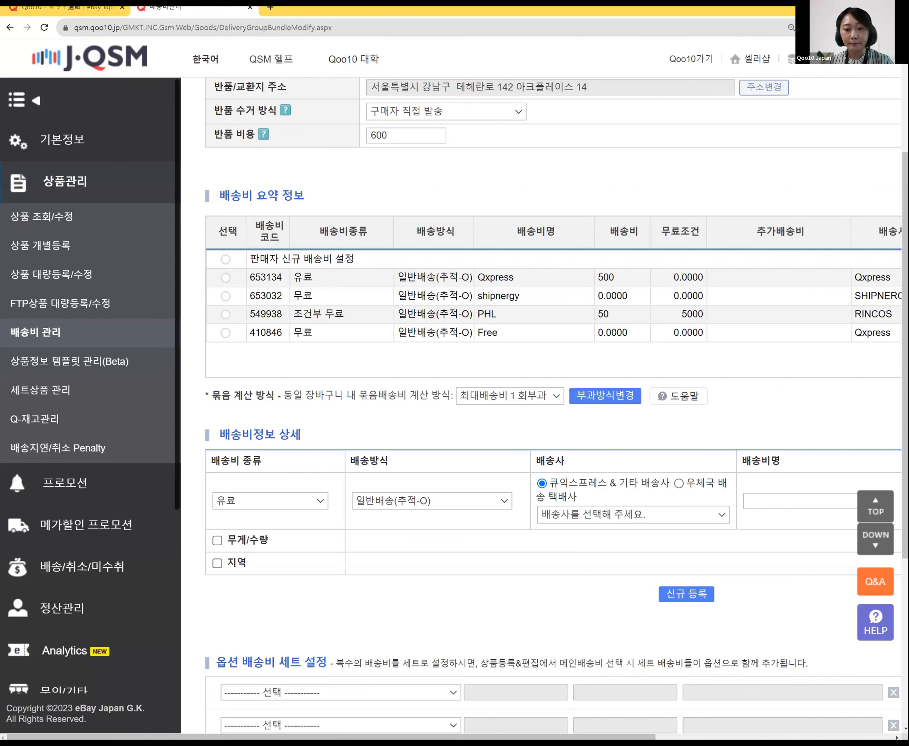
Step: Make the new shipping fee type 조건부무료 with Qxpress as the carrier
click(302, 499)
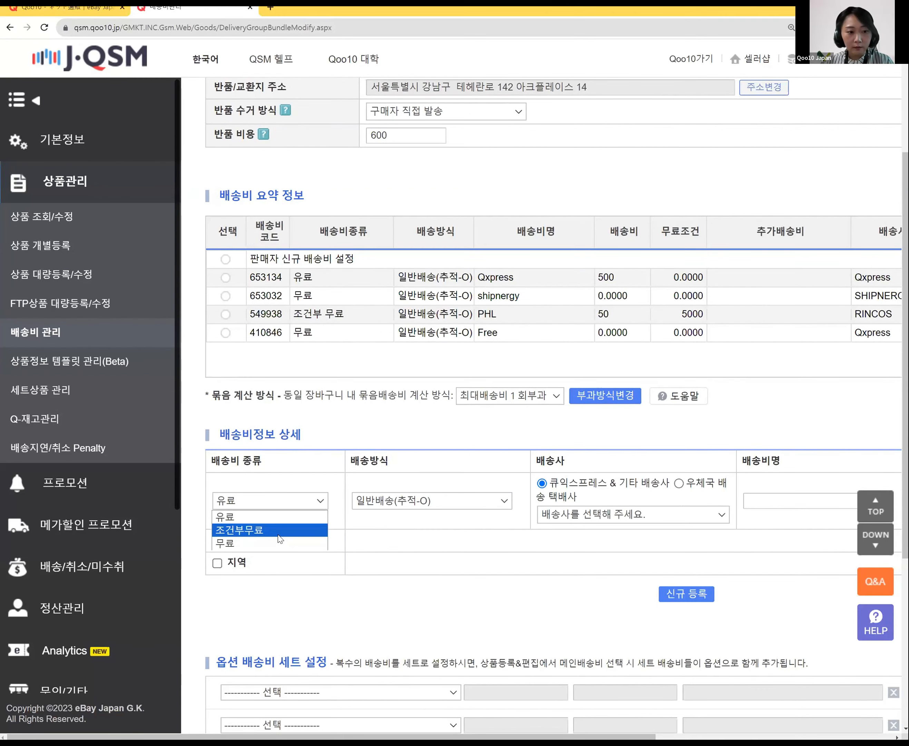
click(280, 539)
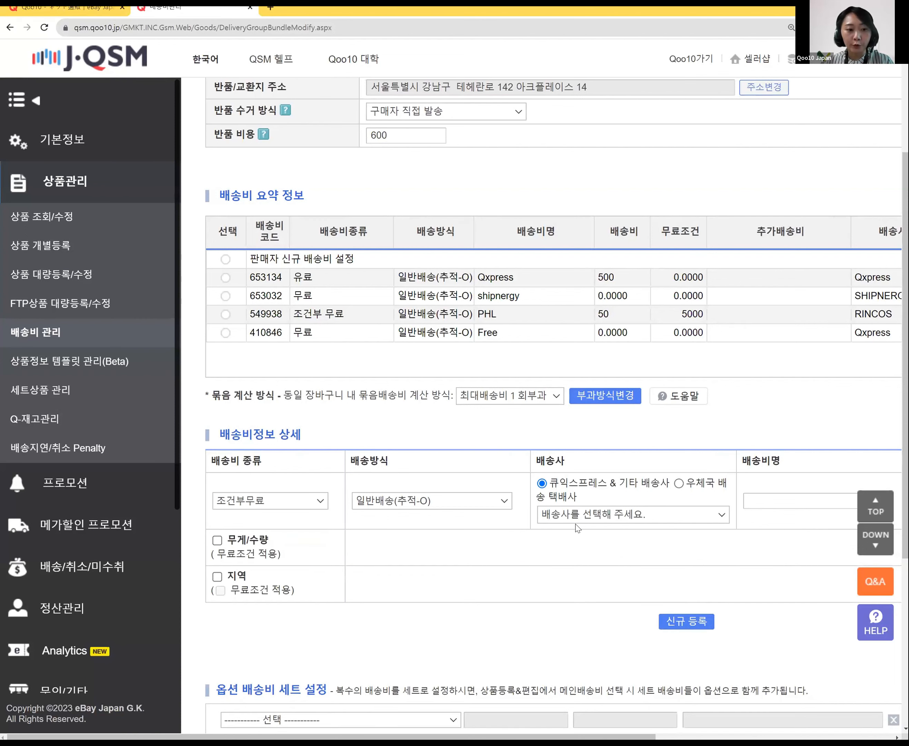
click(604, 520)
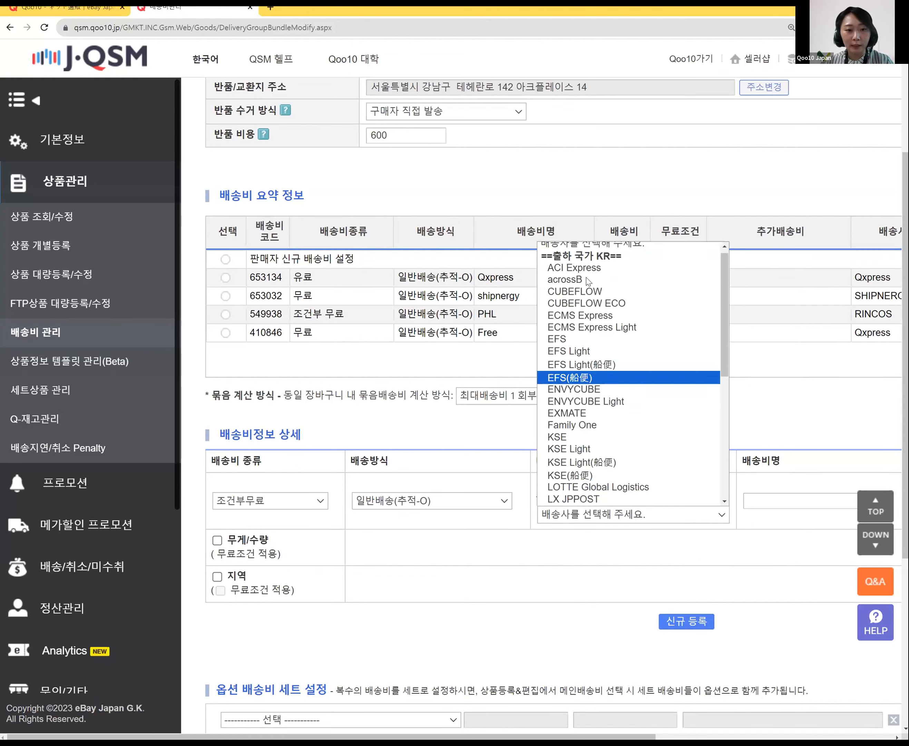
scroll(627, 402, down, 4)
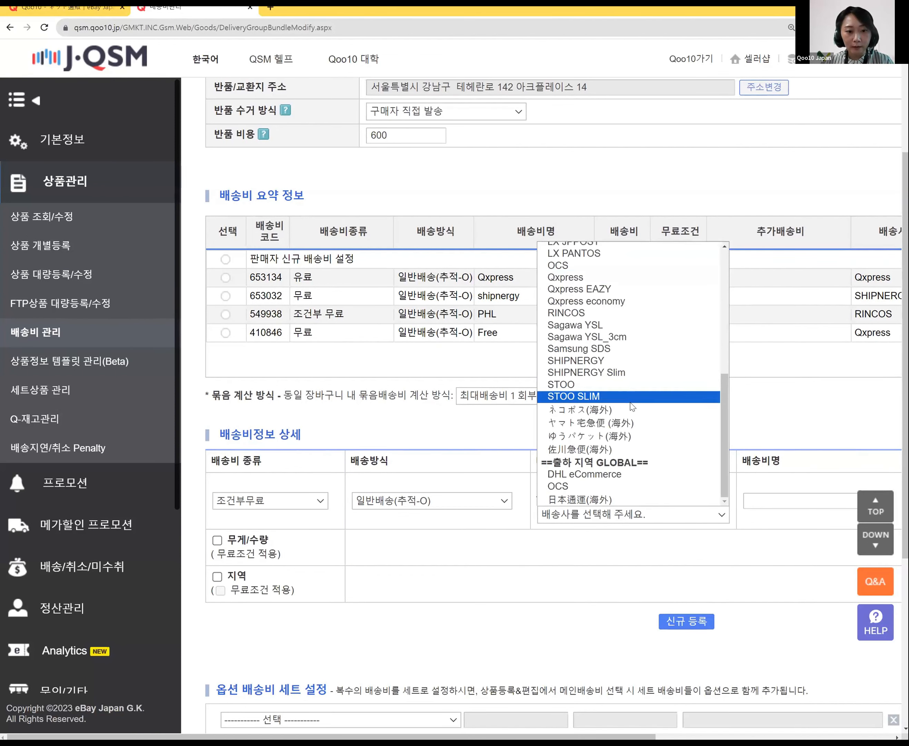
click(612, 278)
Step: Name the new shipping fee '조건부무료'
drag(603, 737, 723, 737)
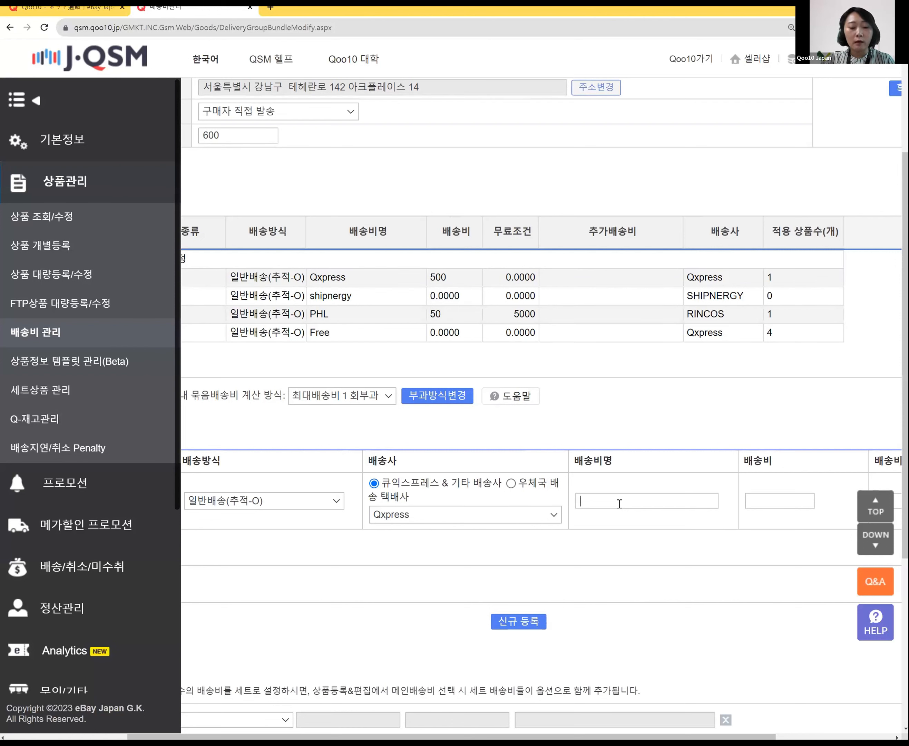
text(wntlr)
key(BackSpace)
key(BackSpace)
key(BackSpace)
key(BackSpace)
key(BackSpace)
key(Hangul)
text(주)
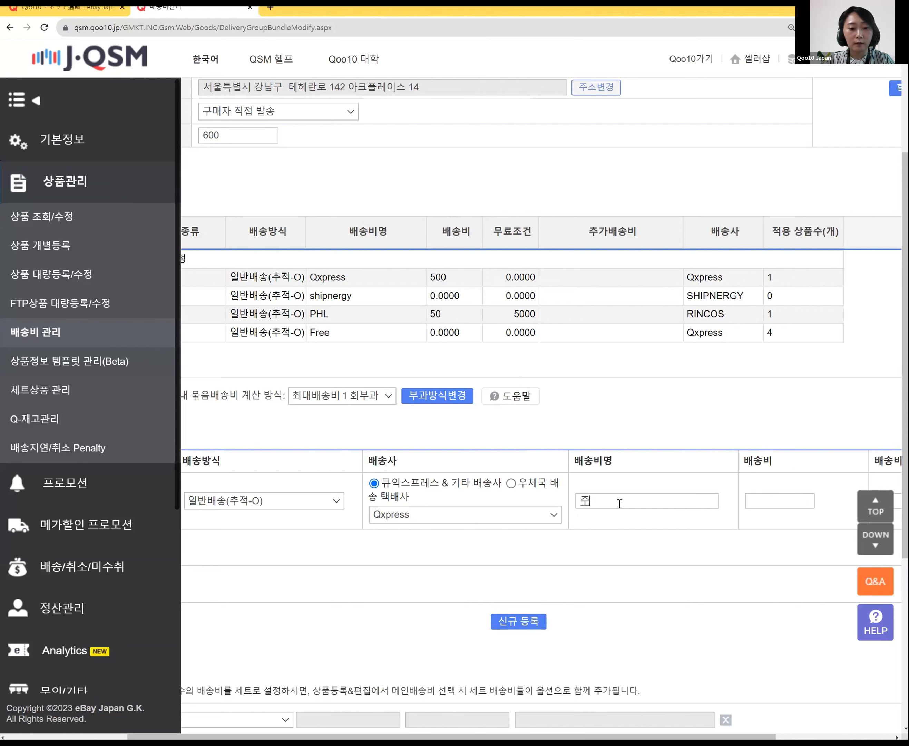
text(건)
key(BackSpace)
key(BackSpace)
key(BackSpace)
key(BackSpace)
text(조건부무료)
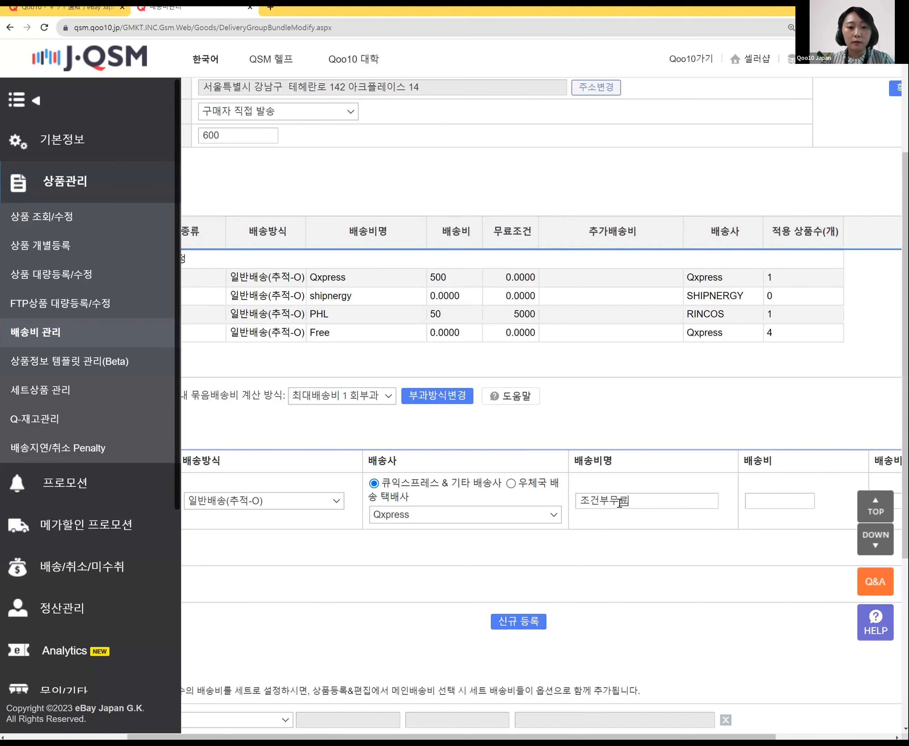
Step: Set the fee to 600 with free shipping from 2000, then register and confirm it
click(799, 495)
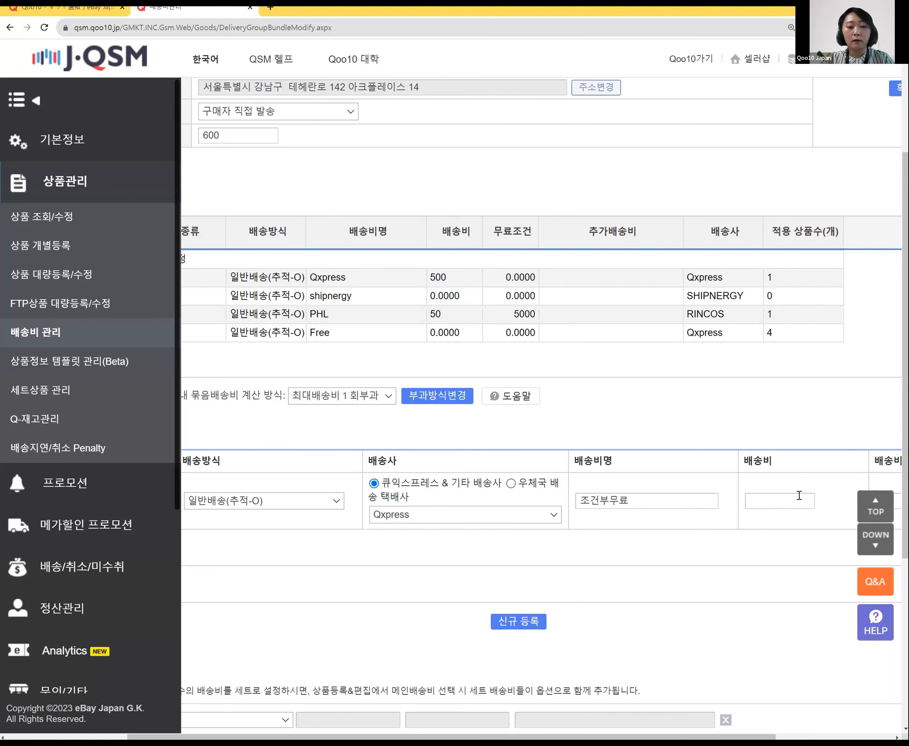
text(600)
scroll(726, 559, right, 4)
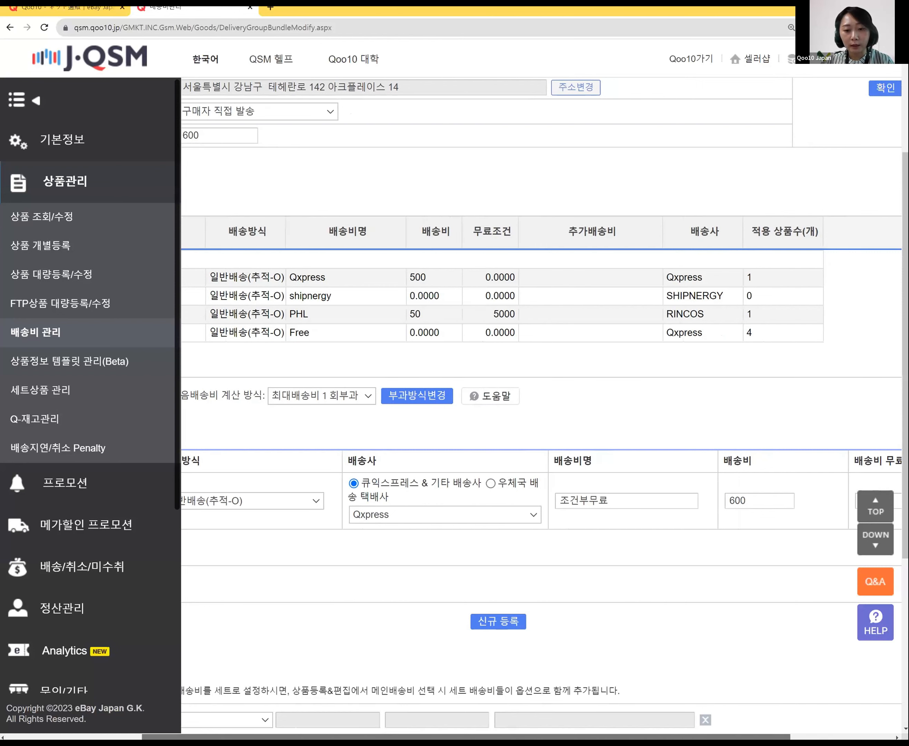
click(735, 501)
key(BackSpace)
text(2000)
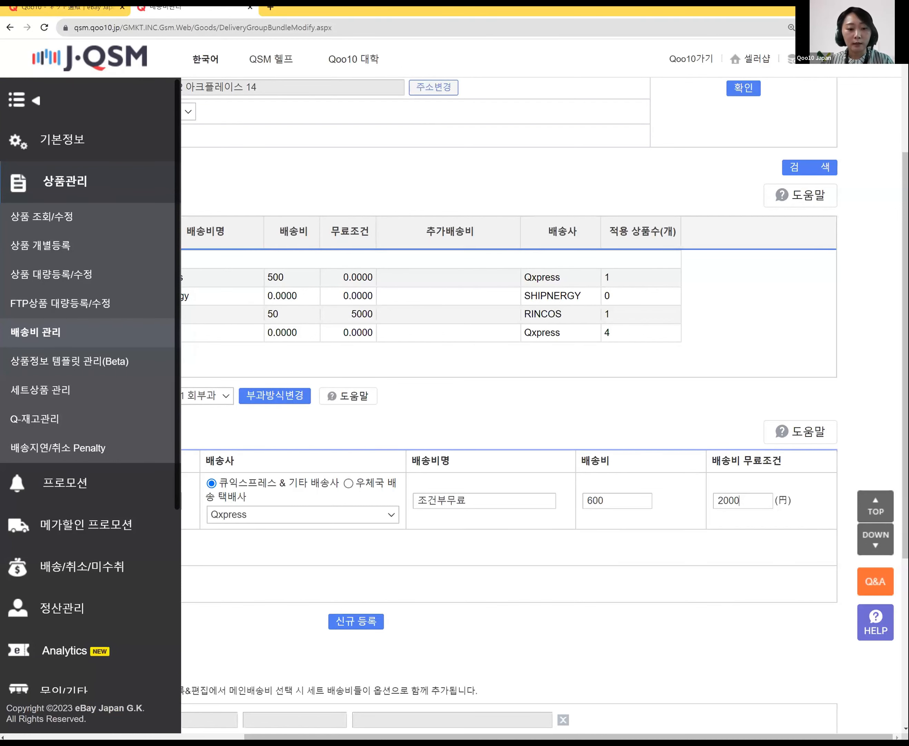
scroll(648, 682, left, 10)
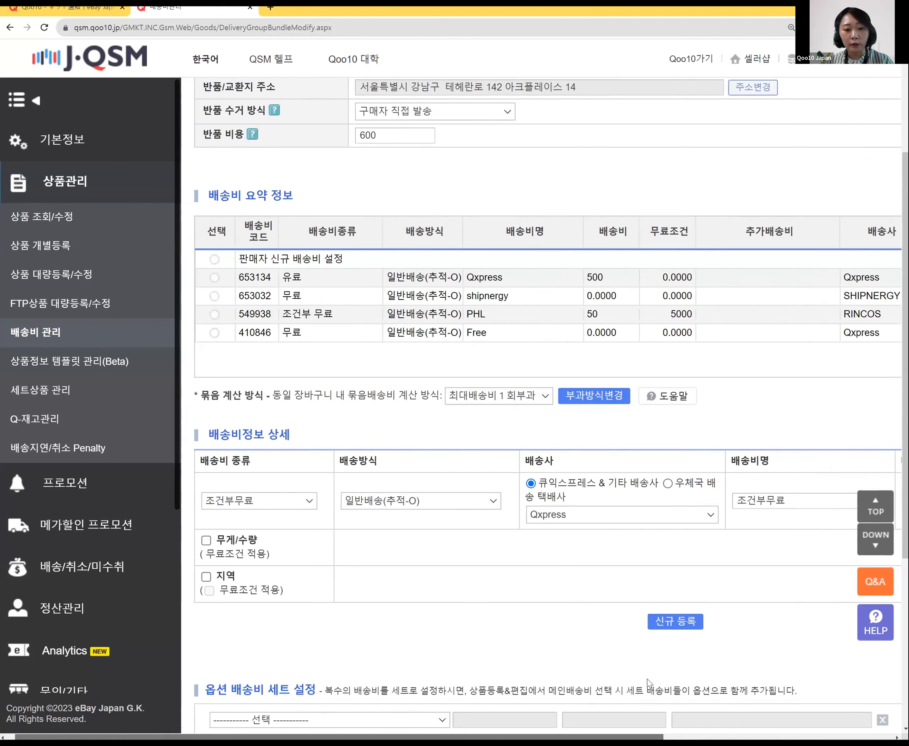
click(680, 624)
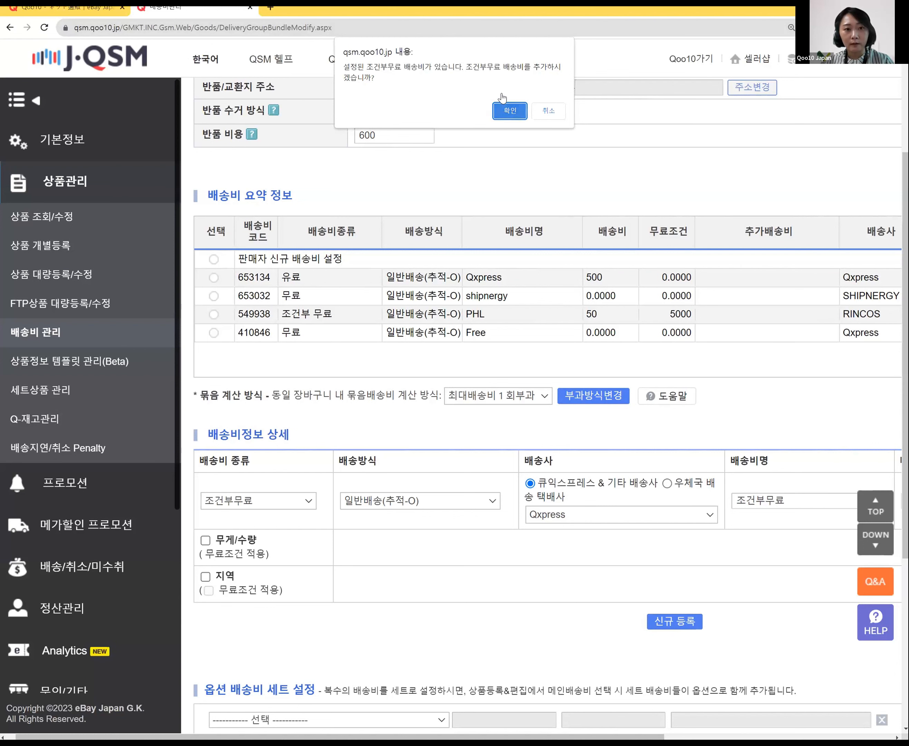
click(505, 108)
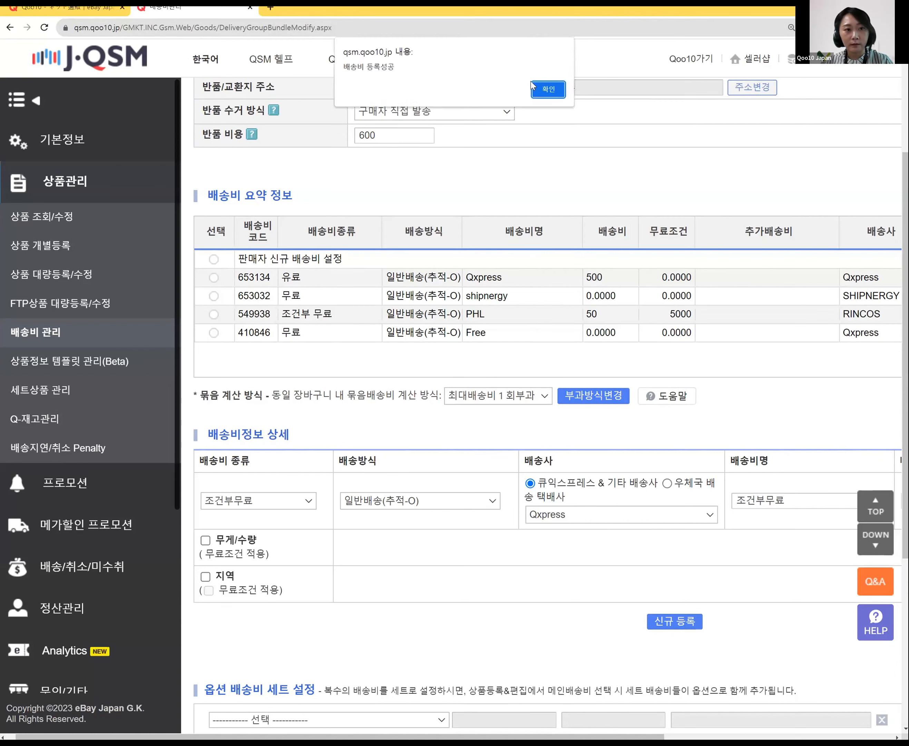
click(549, 91)
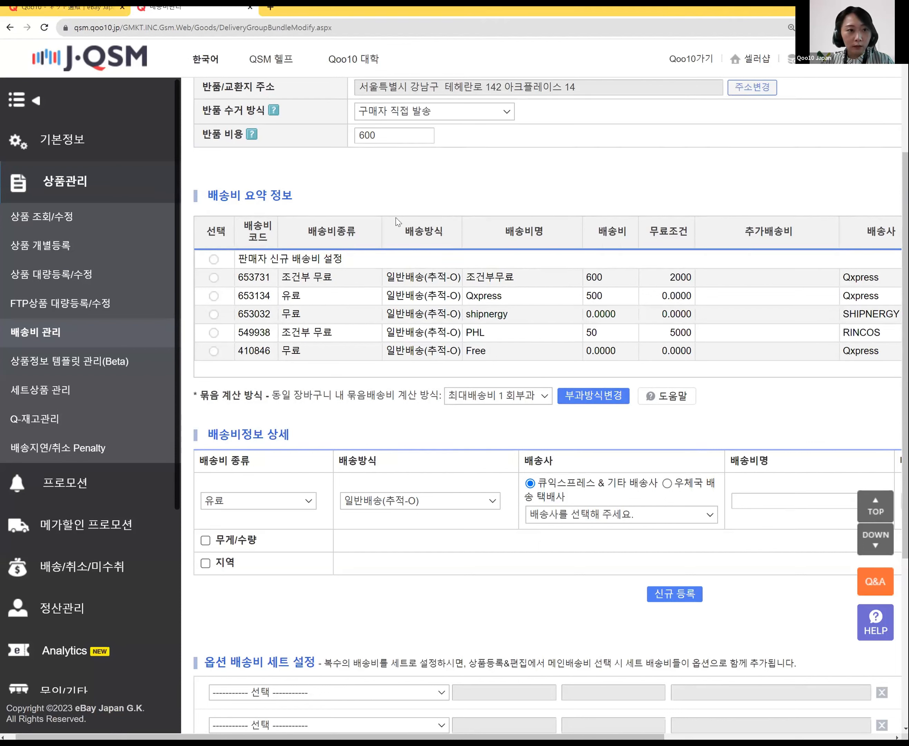
Step: Scroll the 배송비관리 page and check the carrier list without changing the carrier
scroll(351, 294, up, 5)
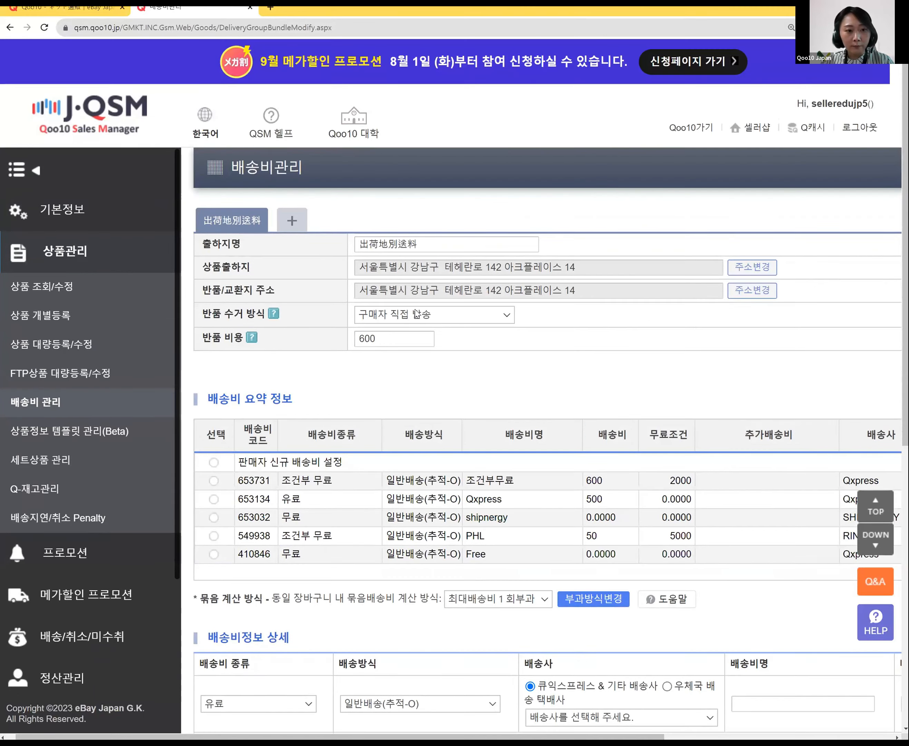
scroll(686, 513, down, 5)
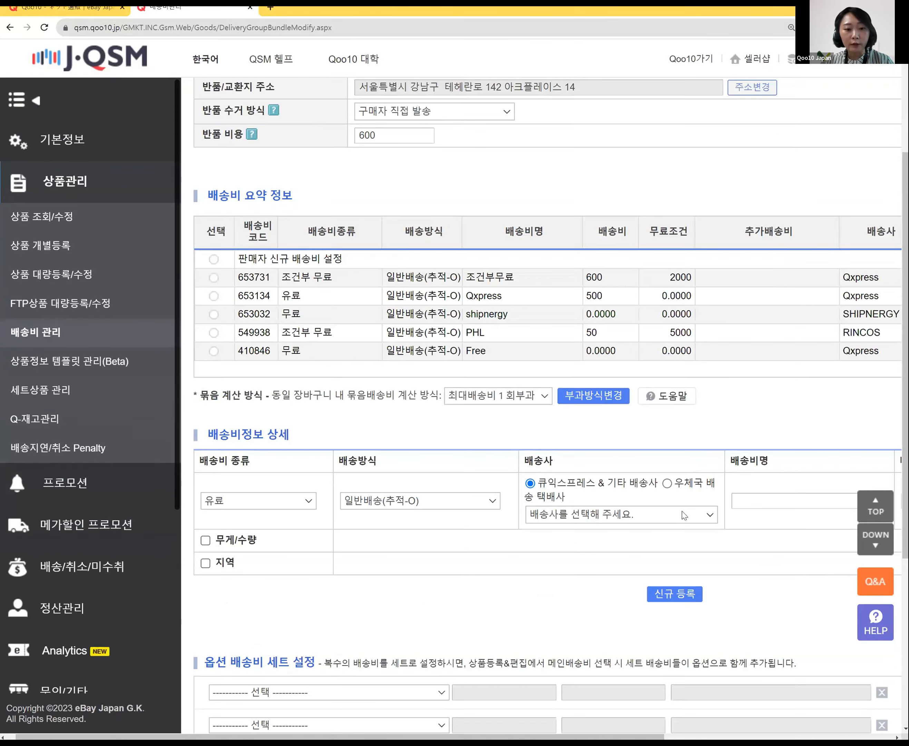
click(686, 513)
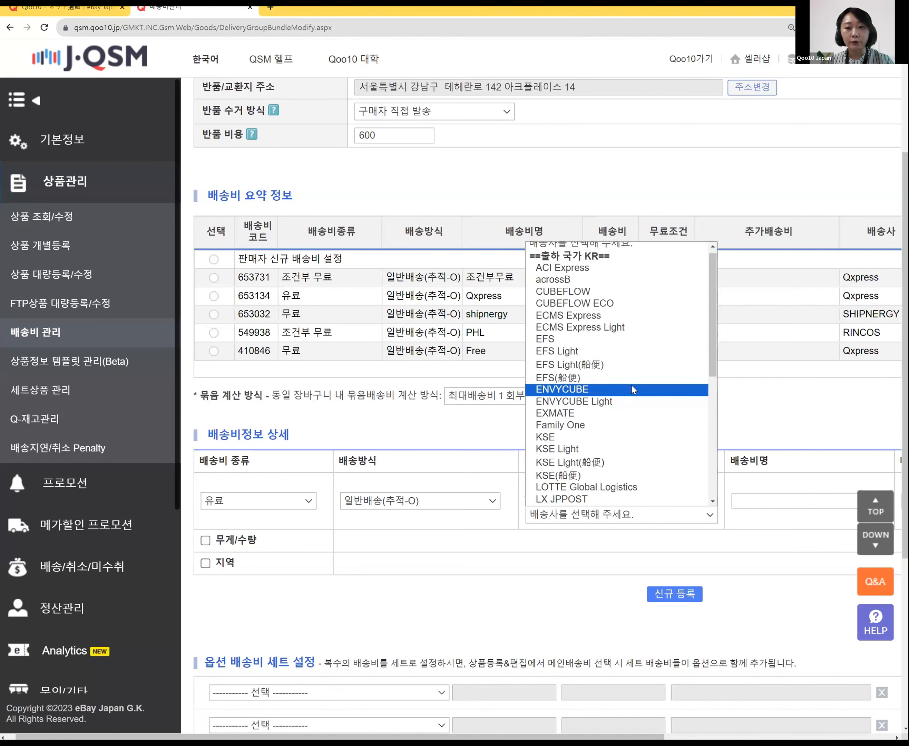
click(805, 429)
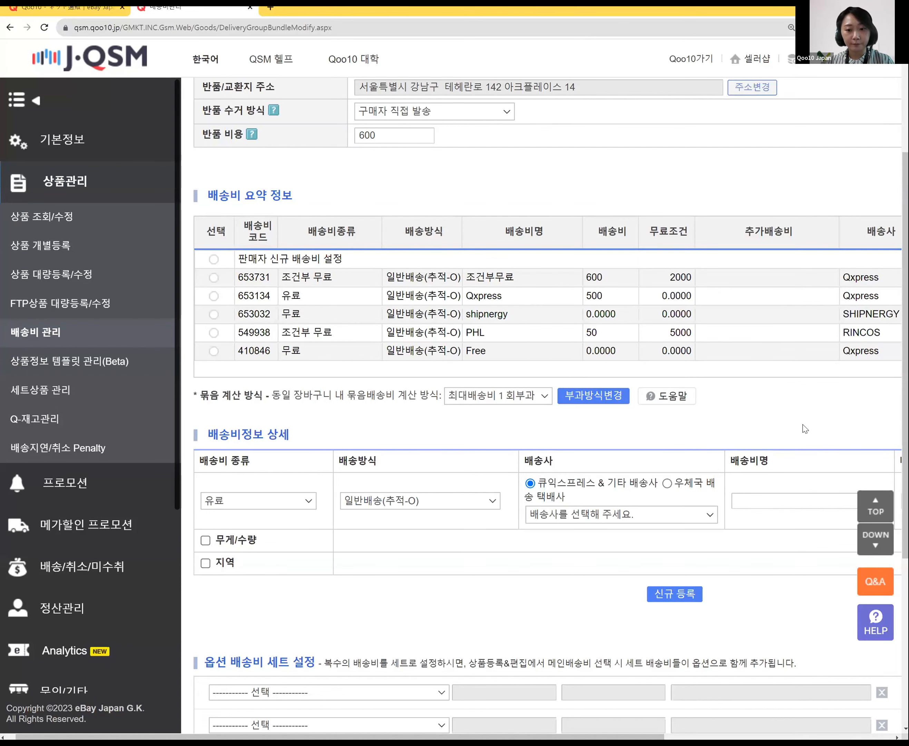
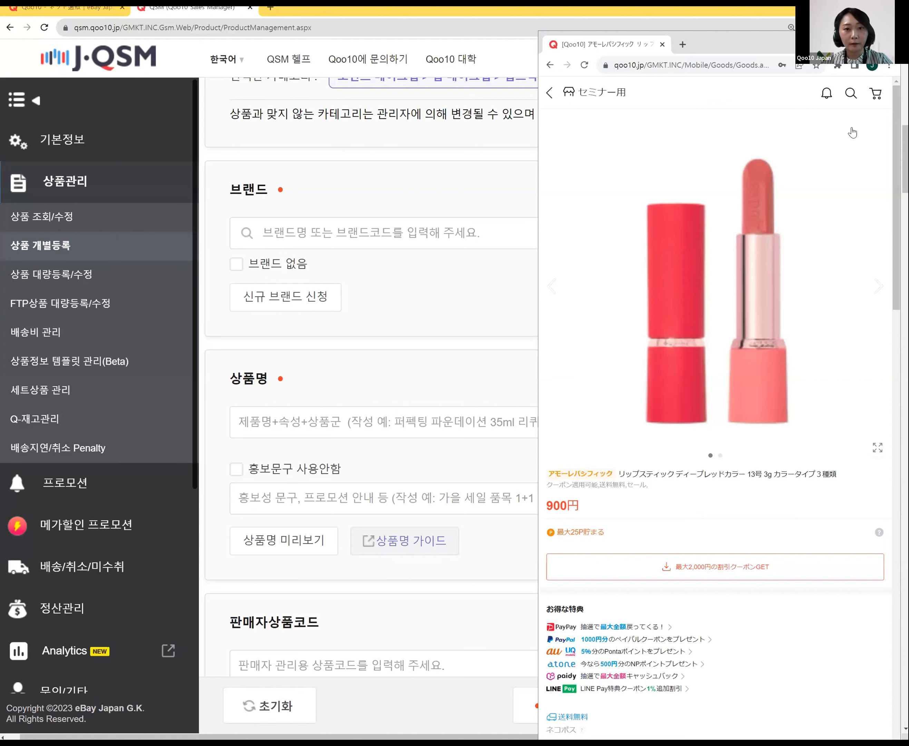
Step: Close the reference listing and search 'amore' to pick アモーレパシフィック as the brand
click(843, 39)
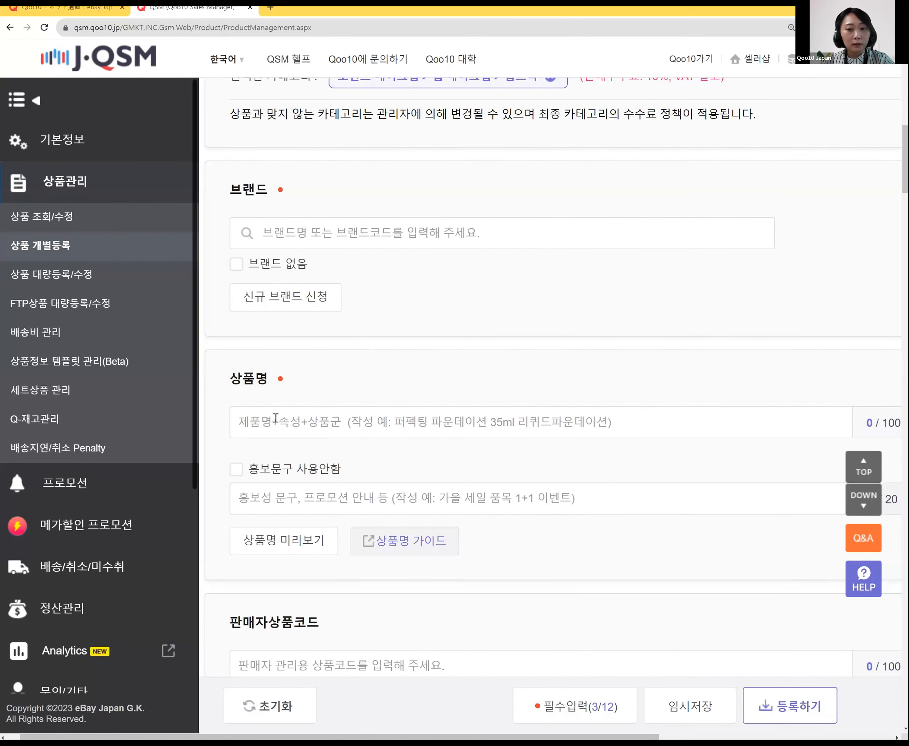
click(353, 221)
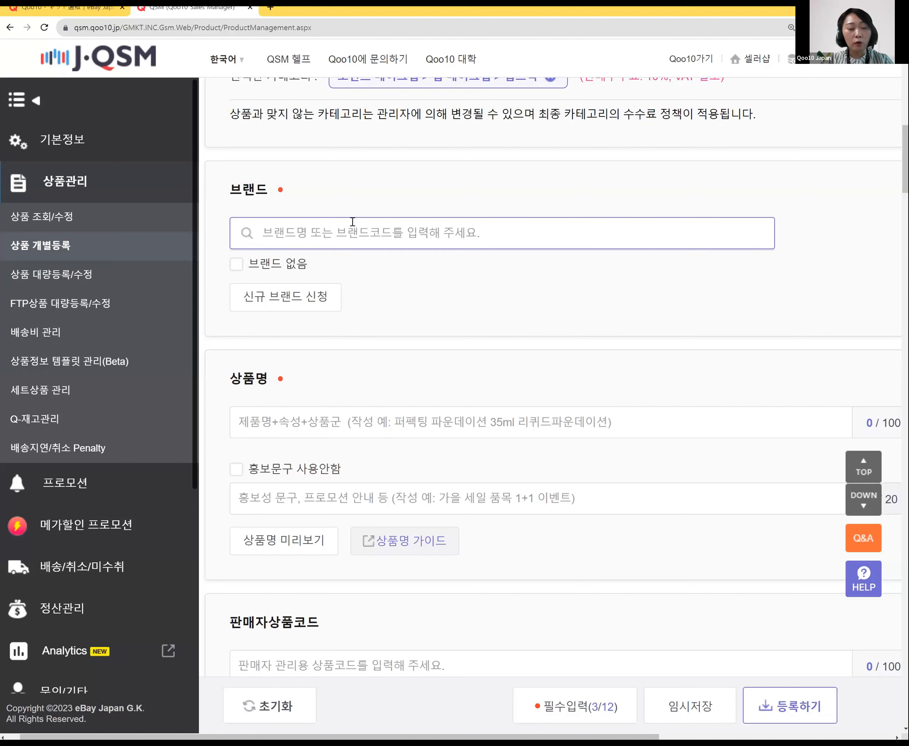
text(amore)
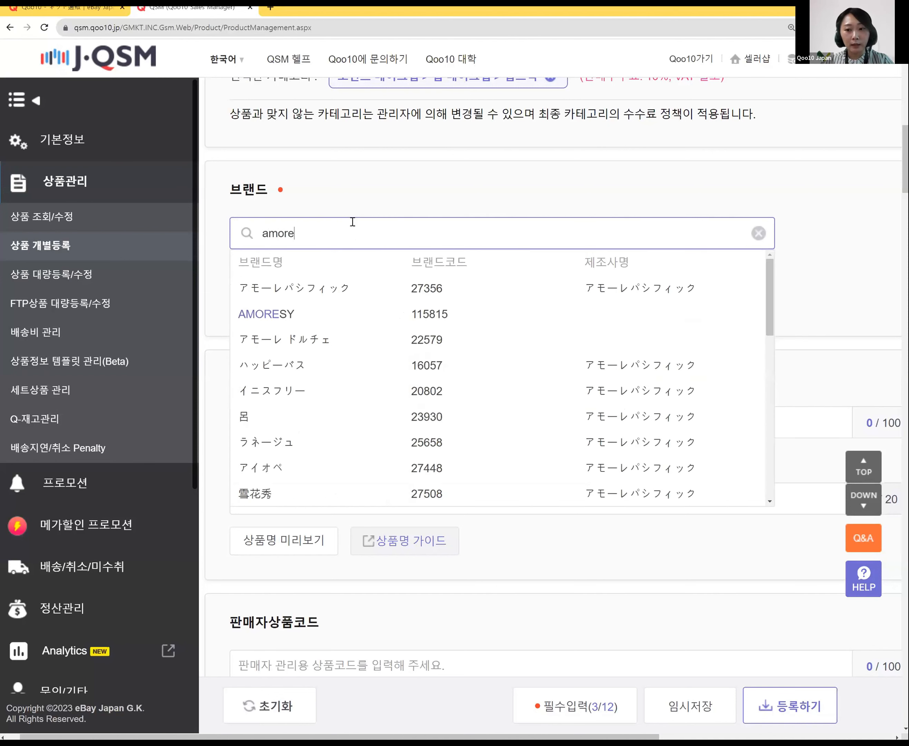
click(333, 288)
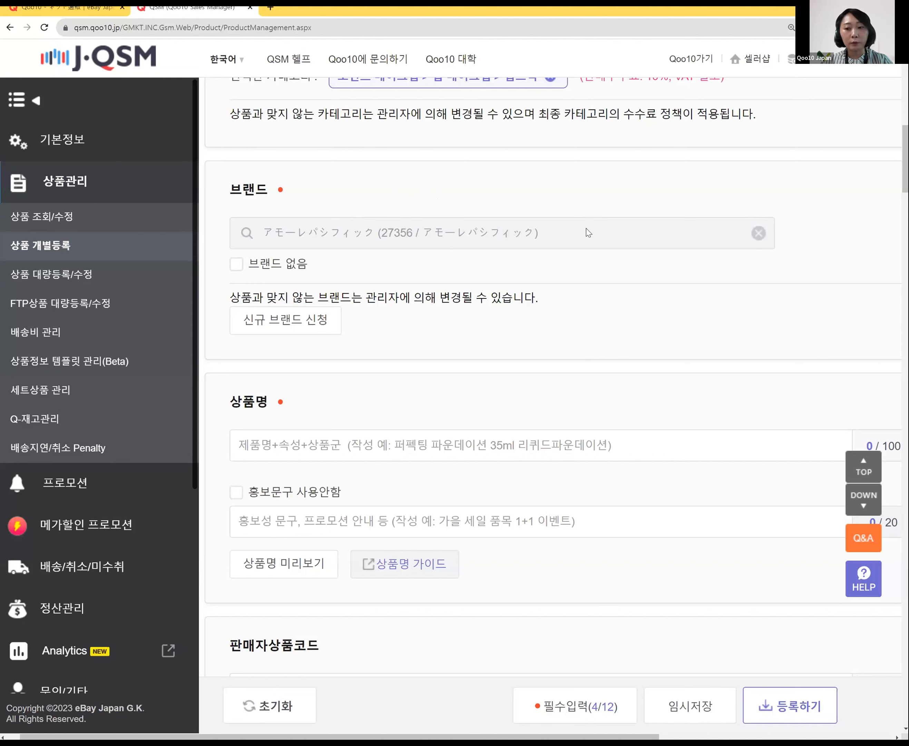
Step: Toggle the no-brand option off again and re-select brand アモーレパシフィック (27356) via 'amo'
click(237, 264)
click(237, 264)
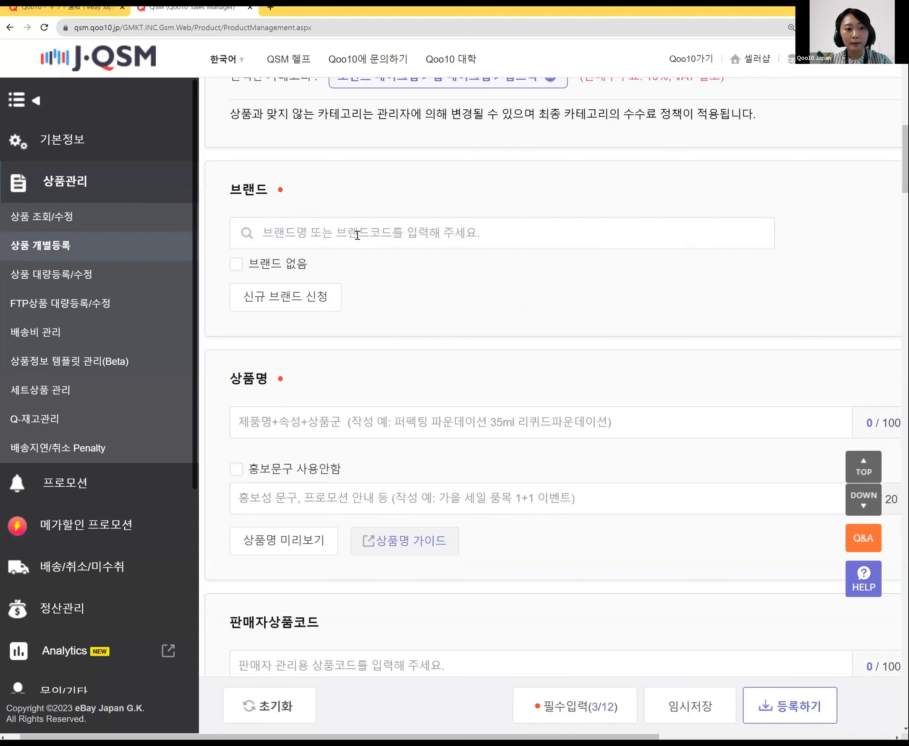
click(389, 232)
text(amo)
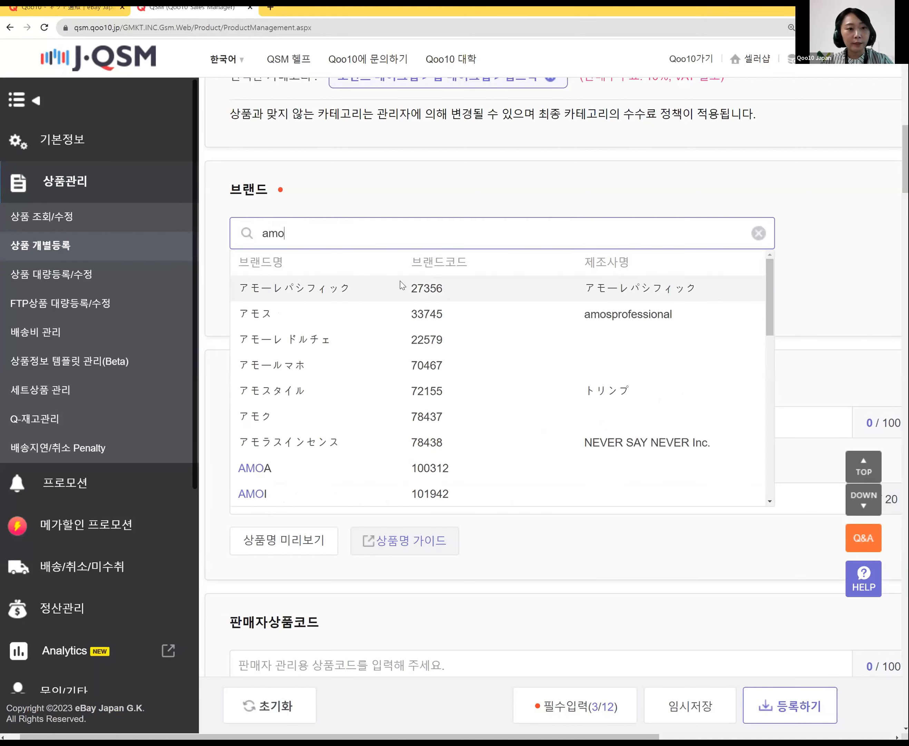
scroll(405, 355, down, 10)
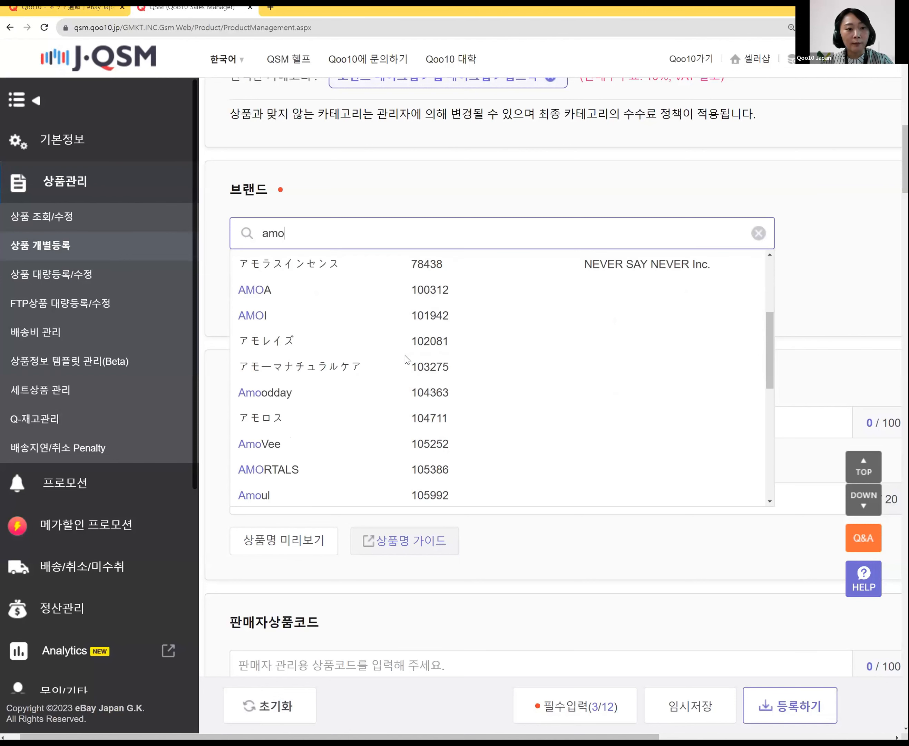
scroll(401, 361, up, 10)
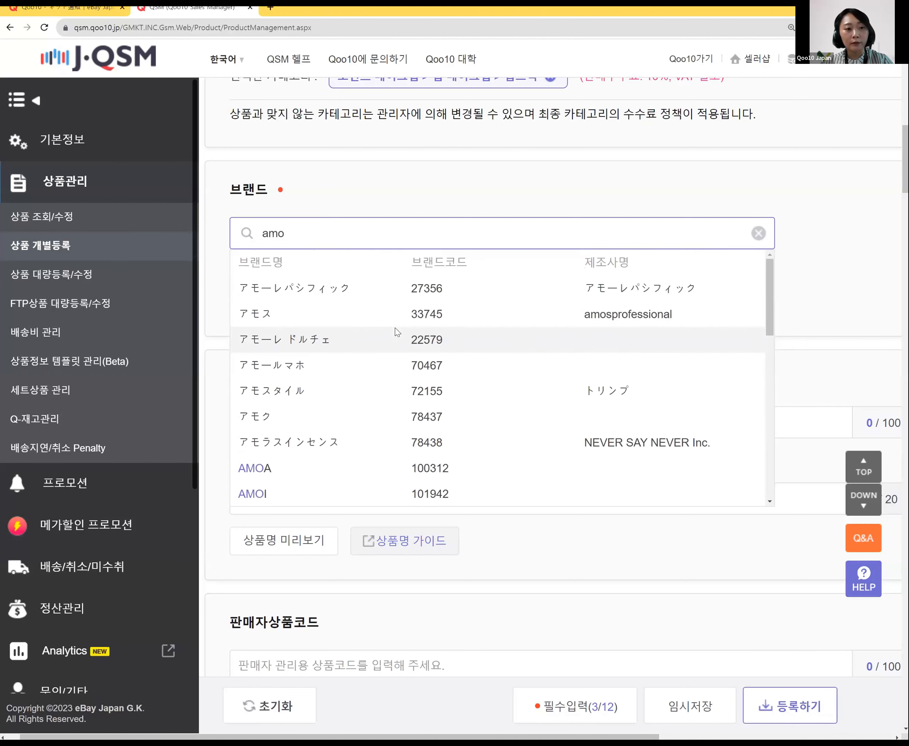
click(372, 292)
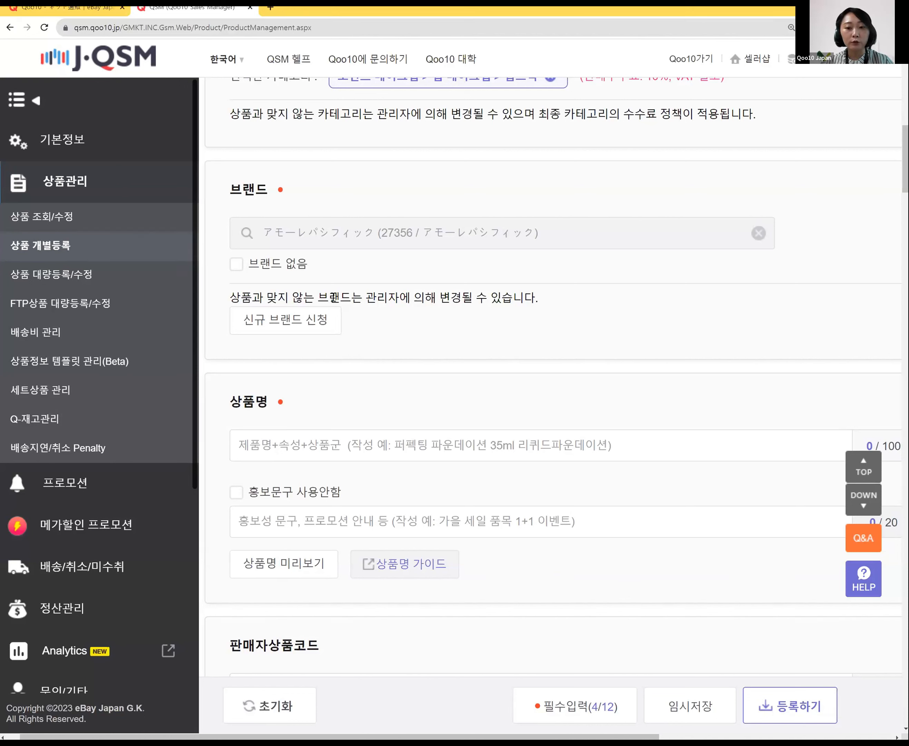
click(312, 321)
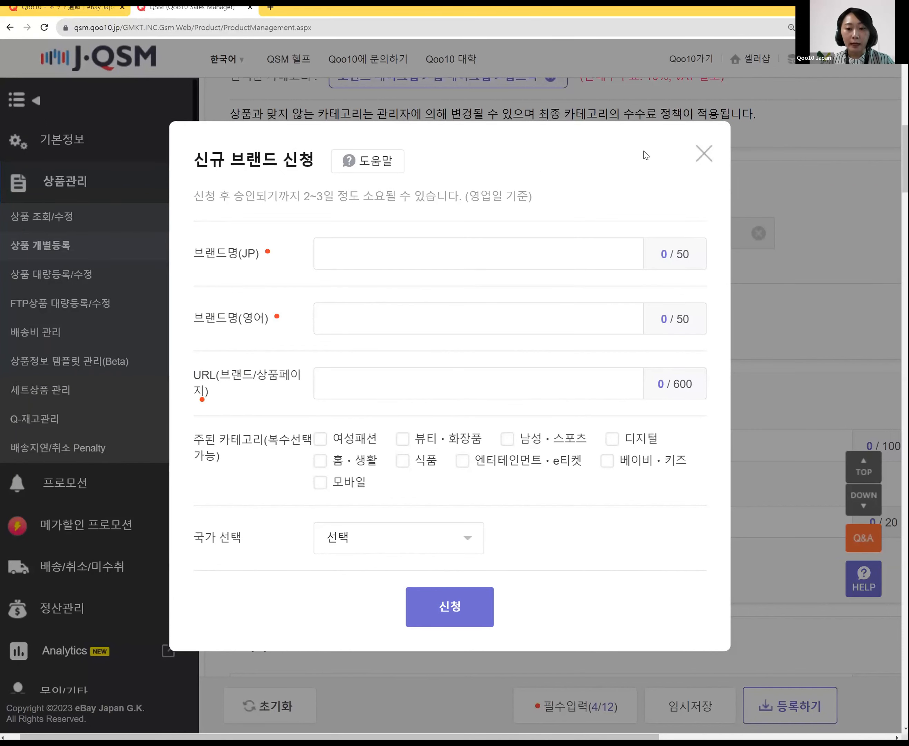
click(359, 169)
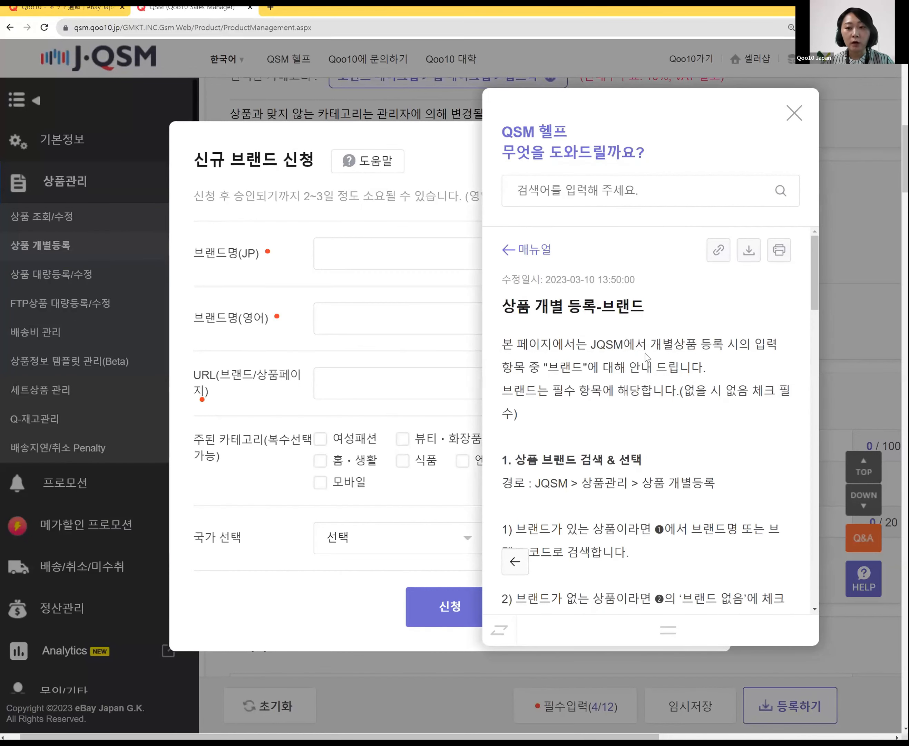
scroll(647, 358, down, 4)
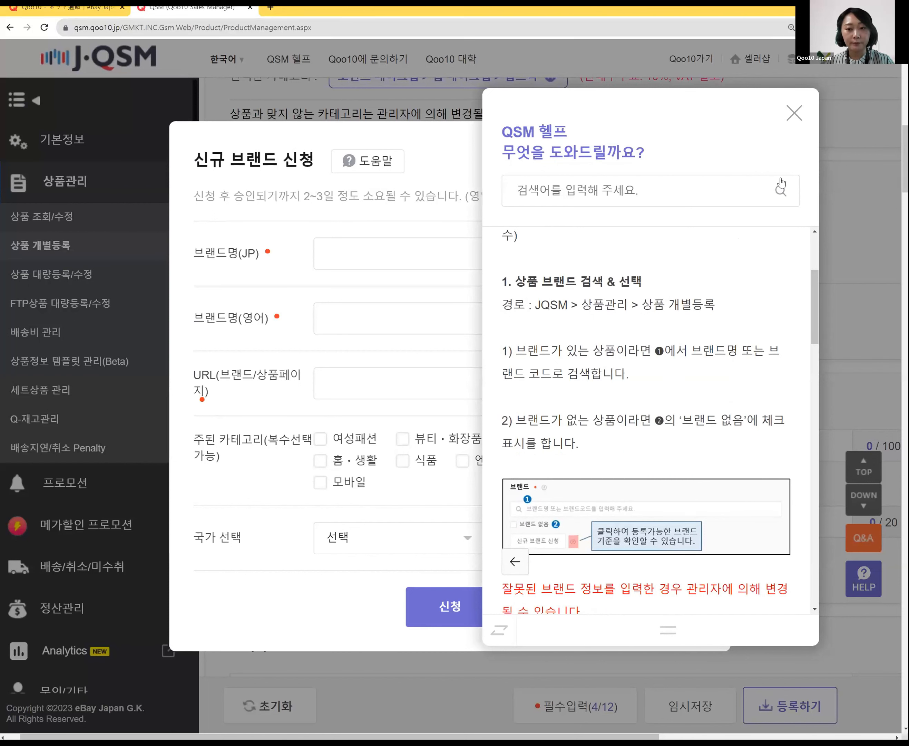
click(796, 115)
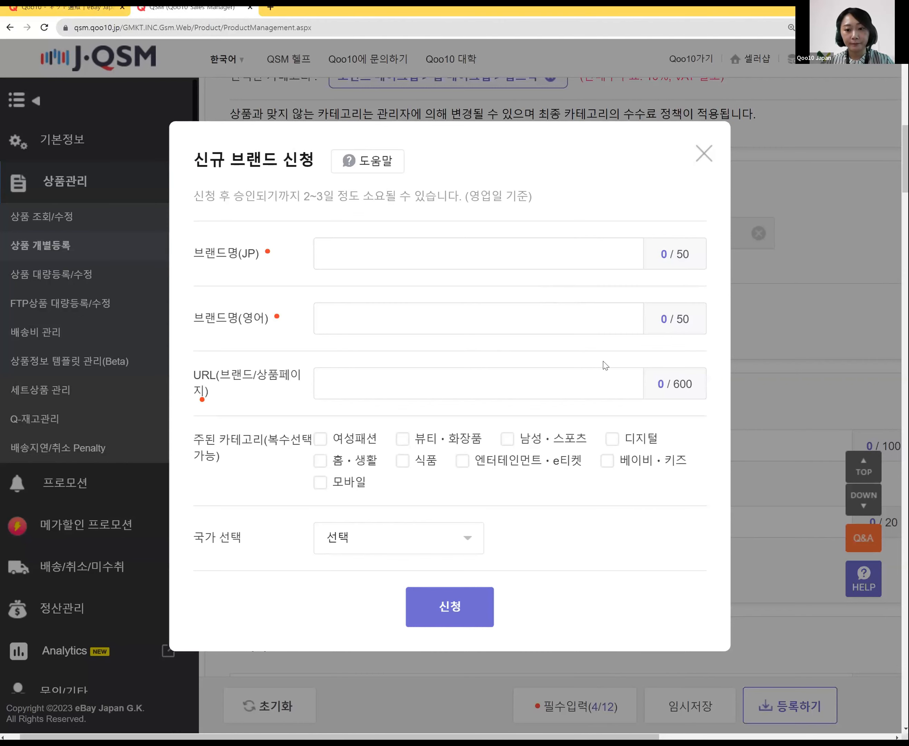
key(Escape)
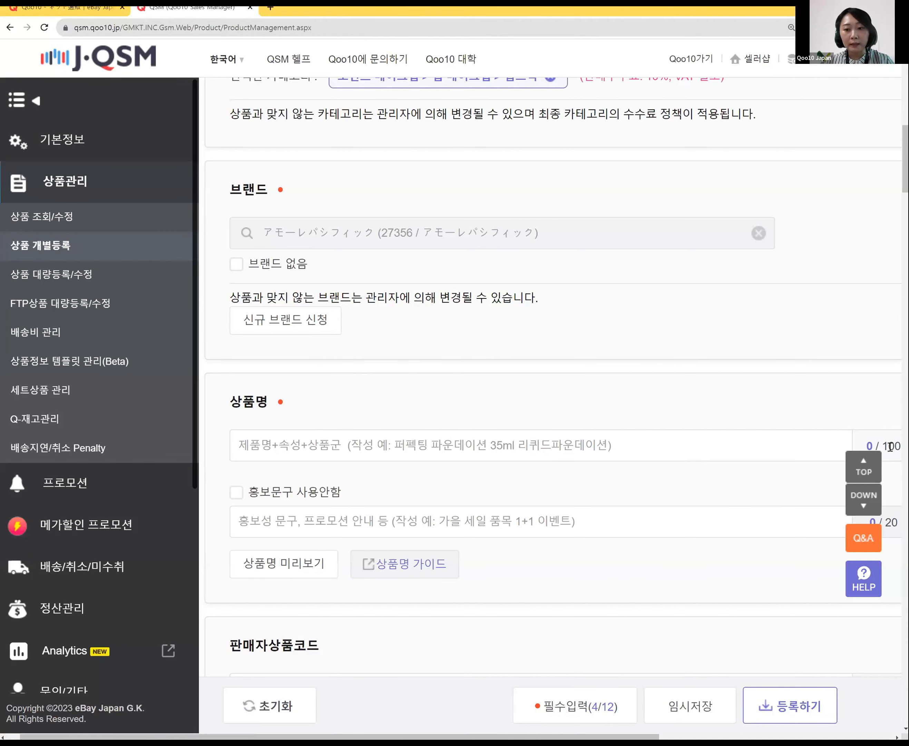
Step: Enter the product name リップスティック 13号 3g, converting ごう to 号, and commit it
scroll(784, 430, down, 3)
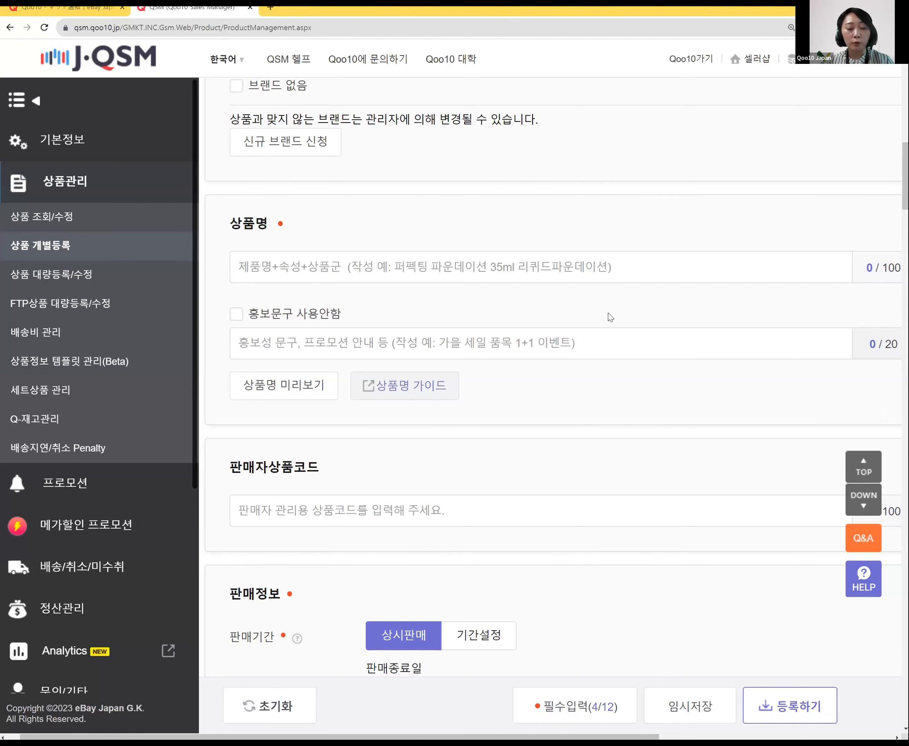
click(541, 269)
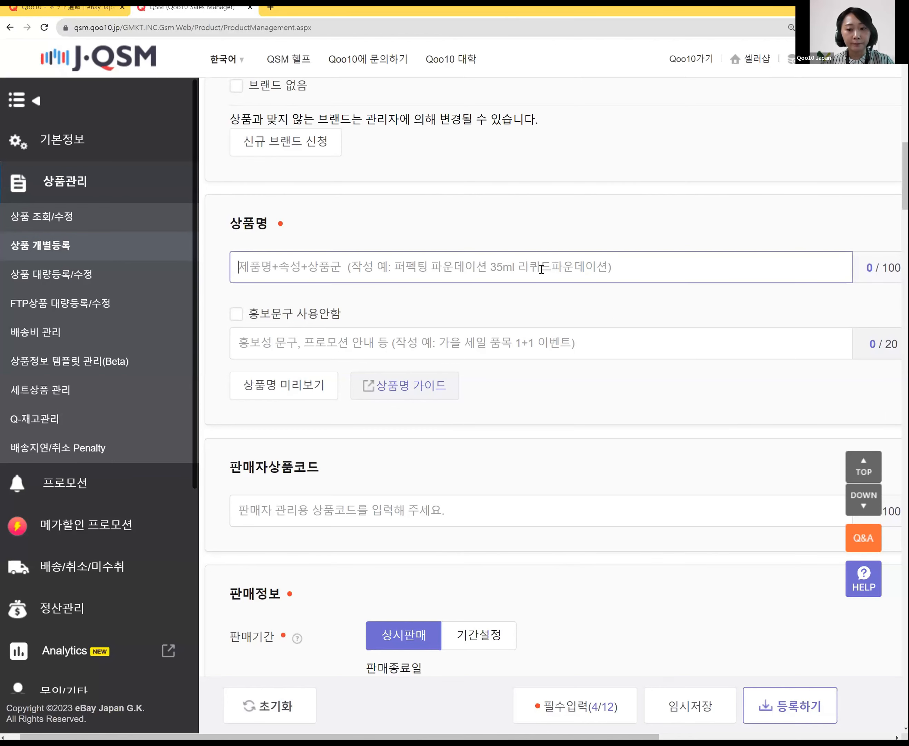
text(リップスティック)
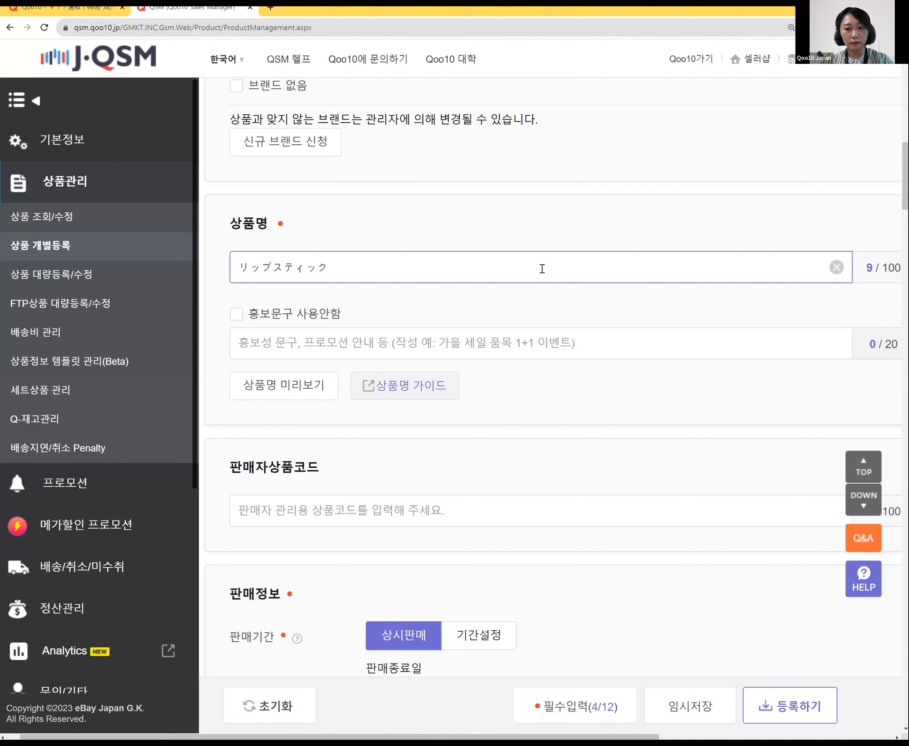
text(13)
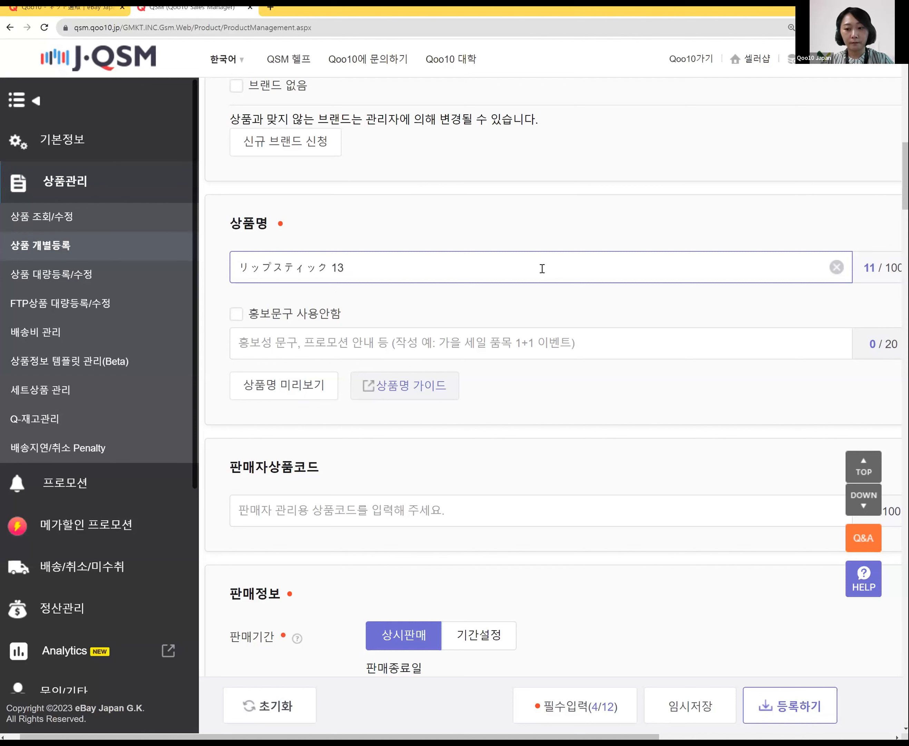
text(ごう)
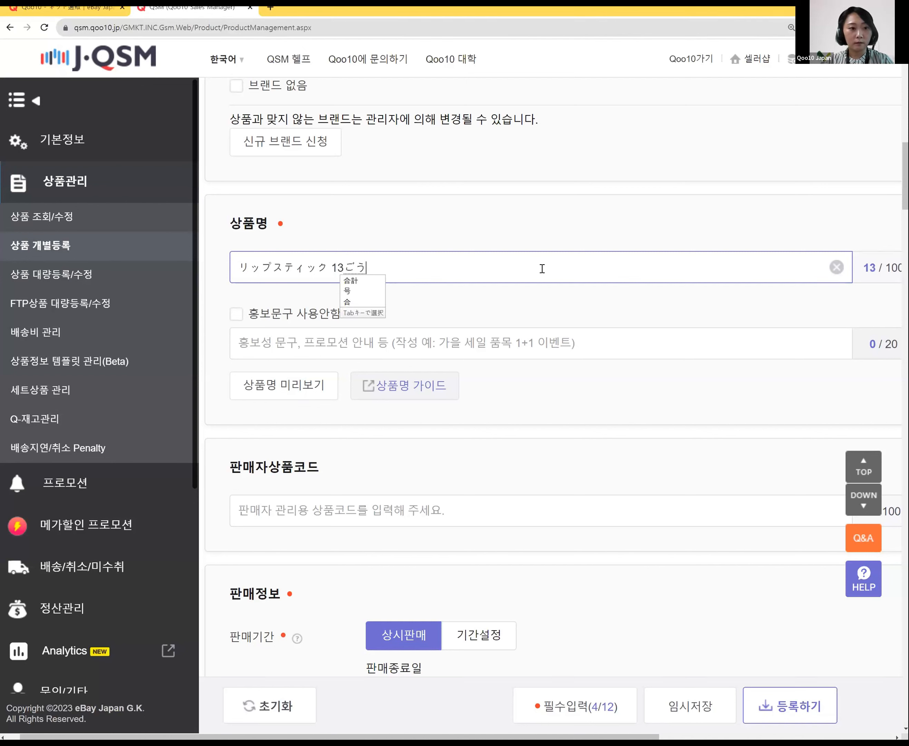
key(space)
key(Return)
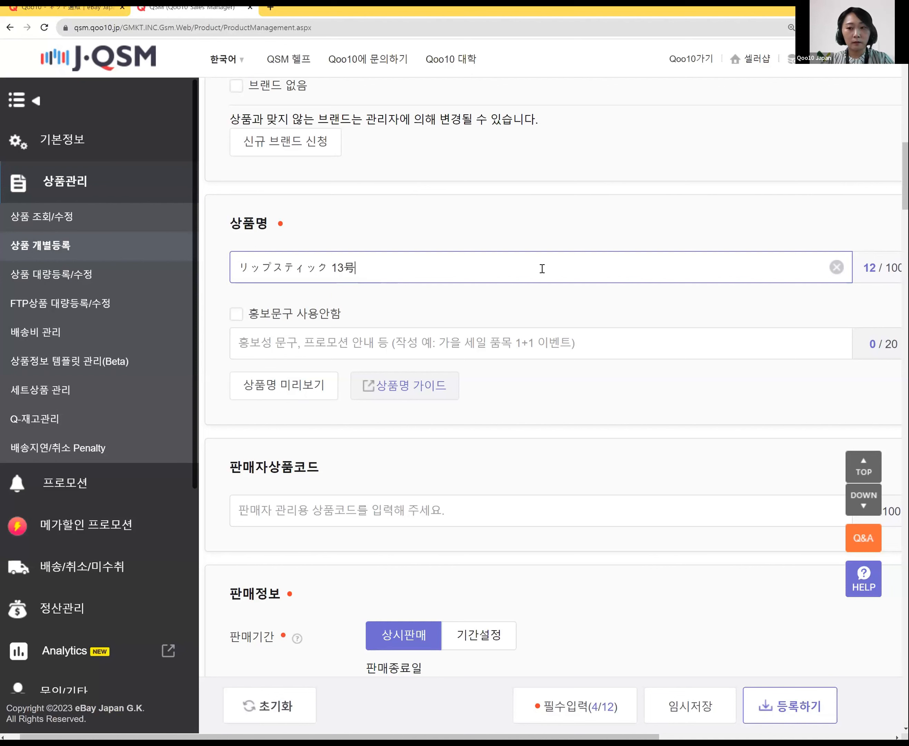
text(3G)
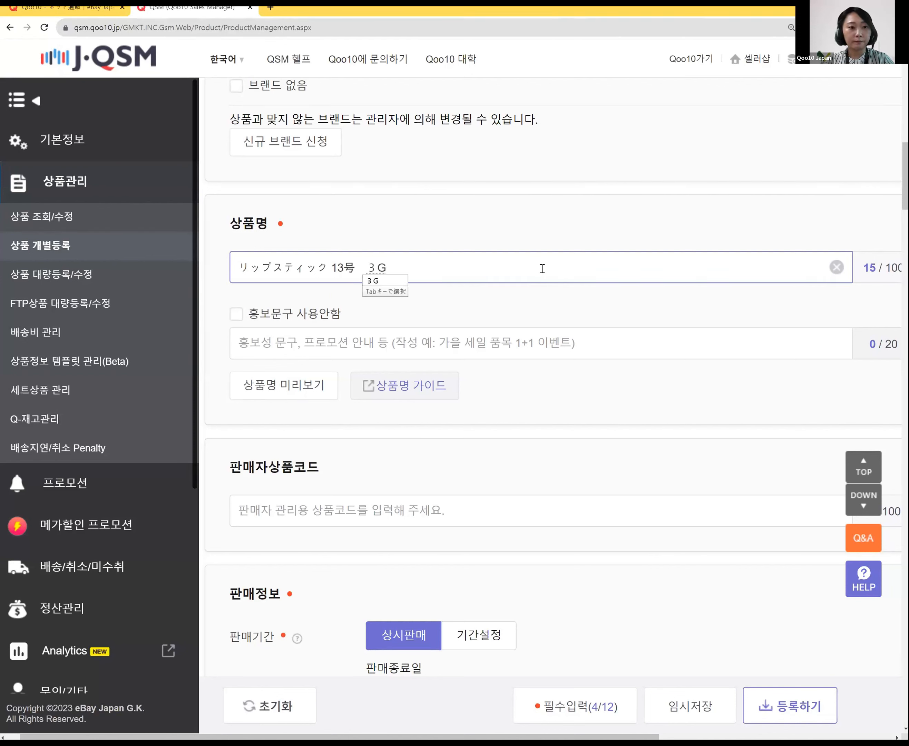
key(BackSpace)
text(g)
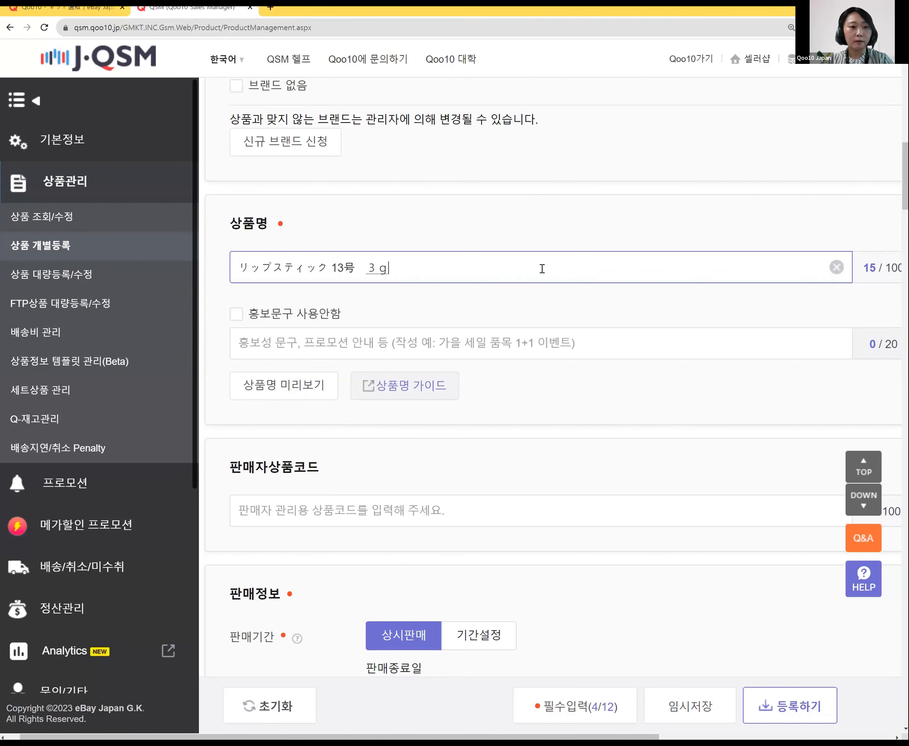
key(Return)
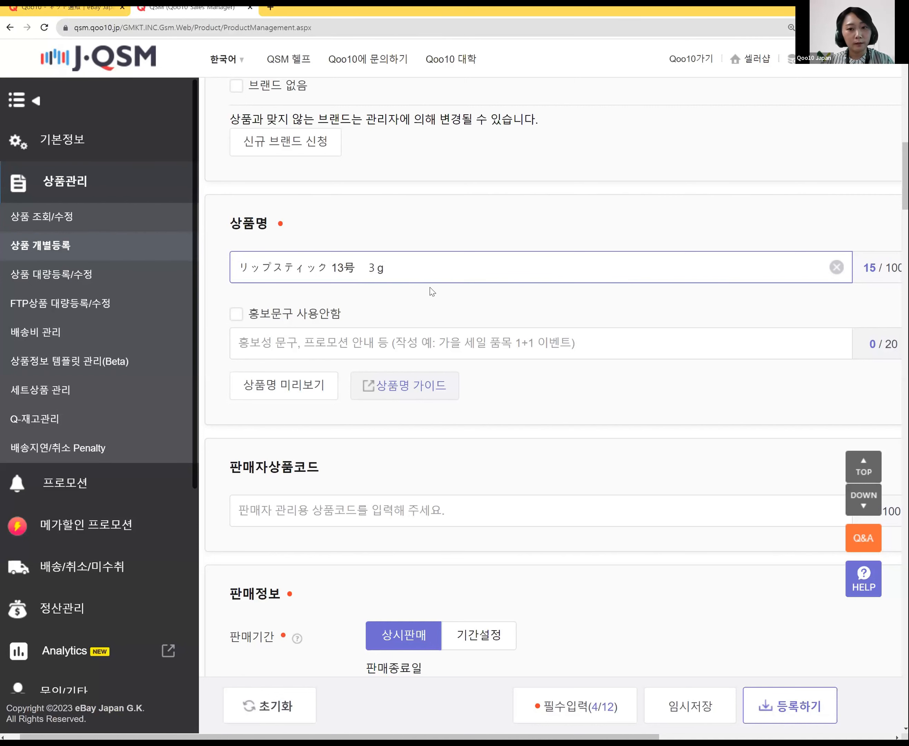
click(437, 305)
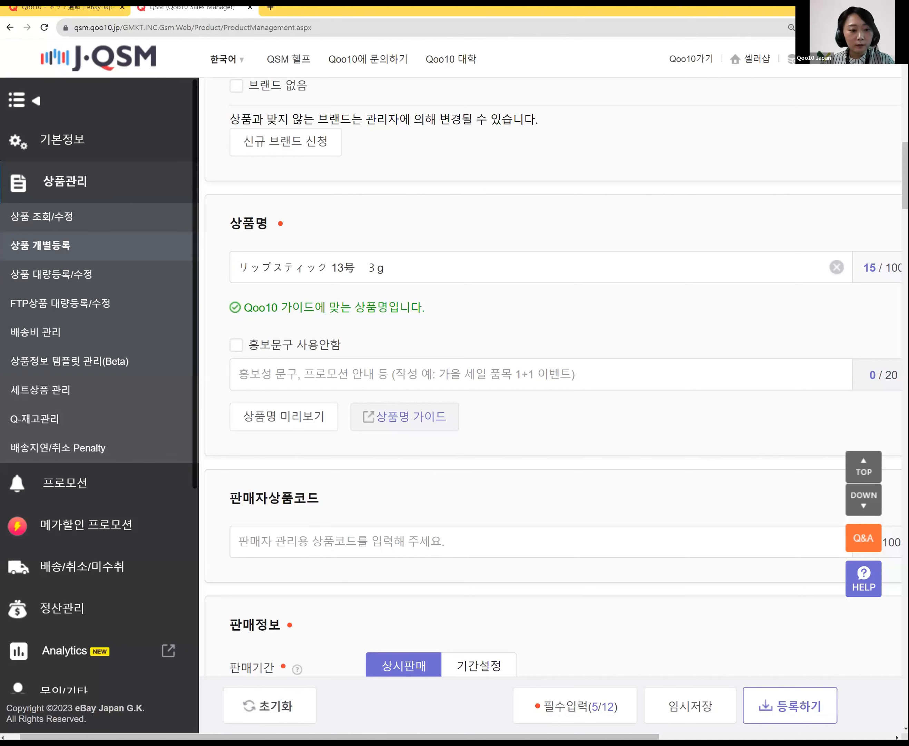
click(339, 713)
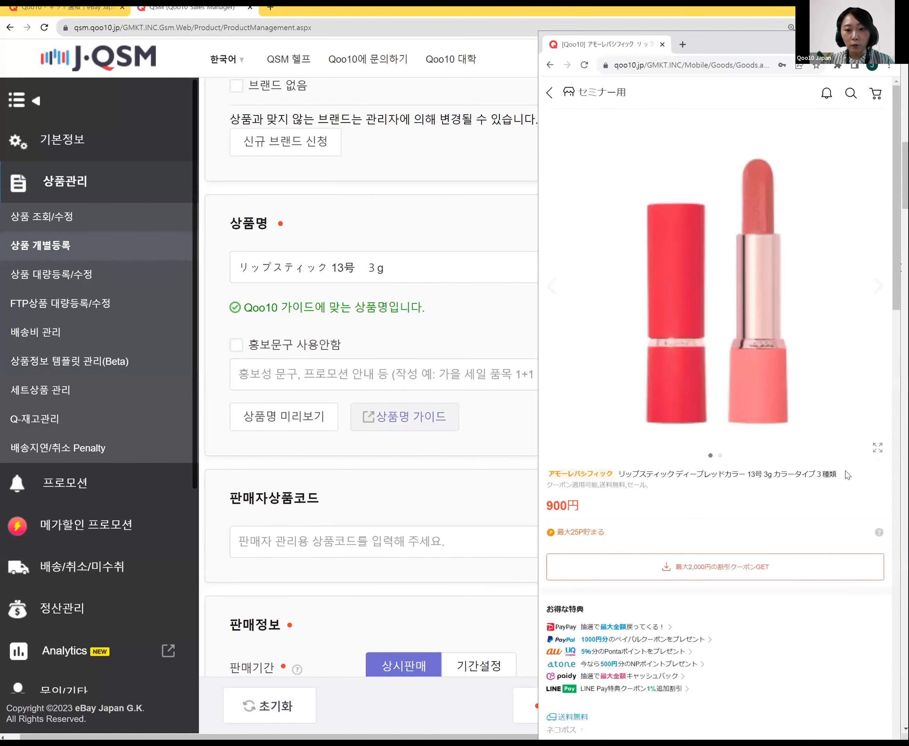
drag(846, 470, 627, 470)
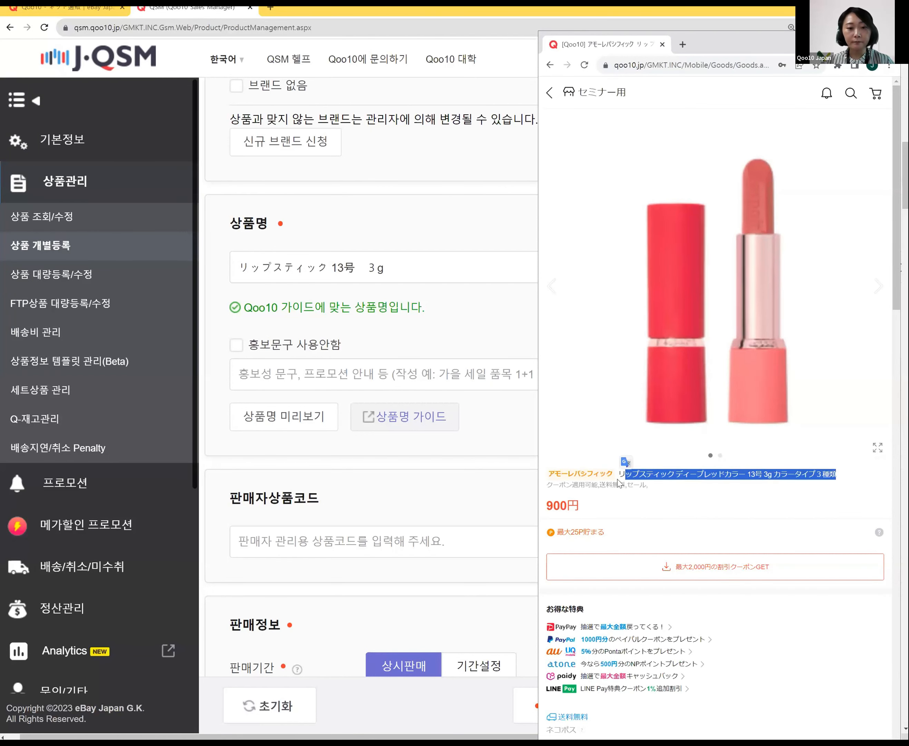
click(442, 472)
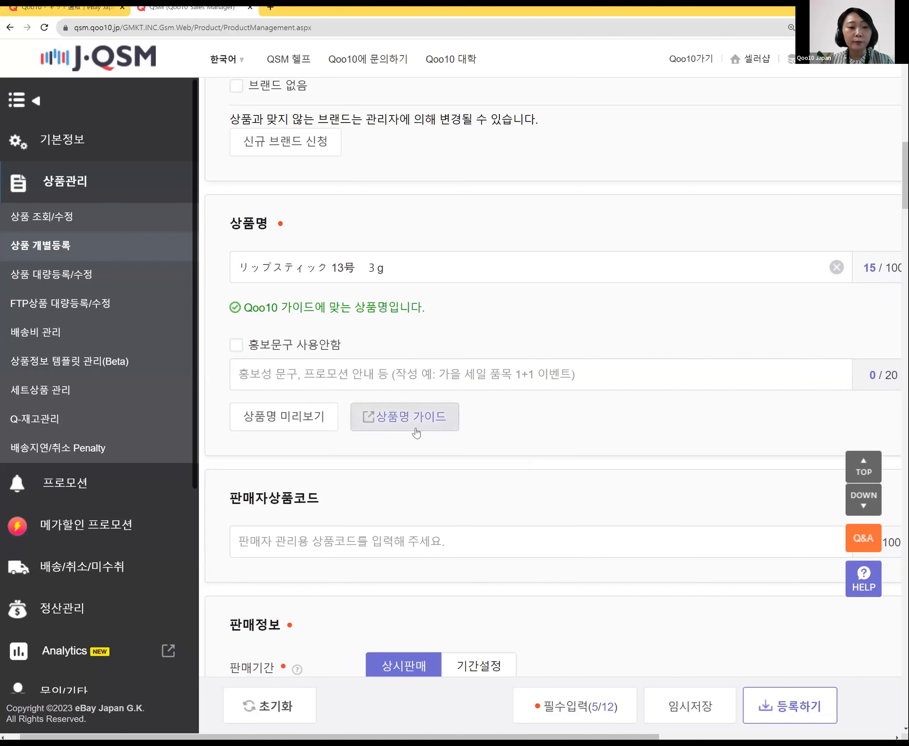
click(395, 418)
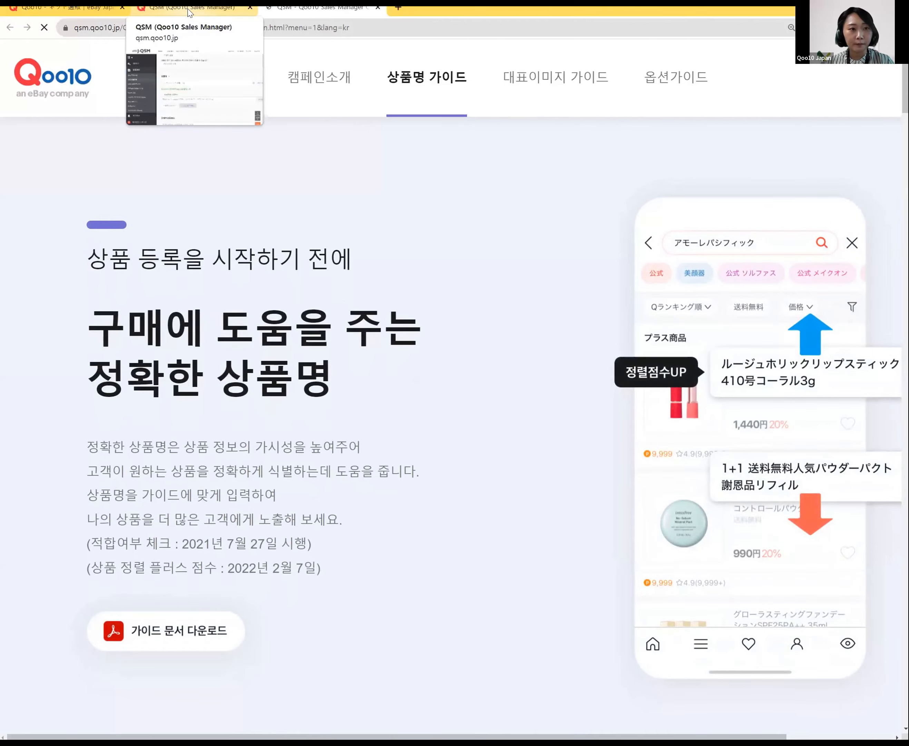
click(189, 12)
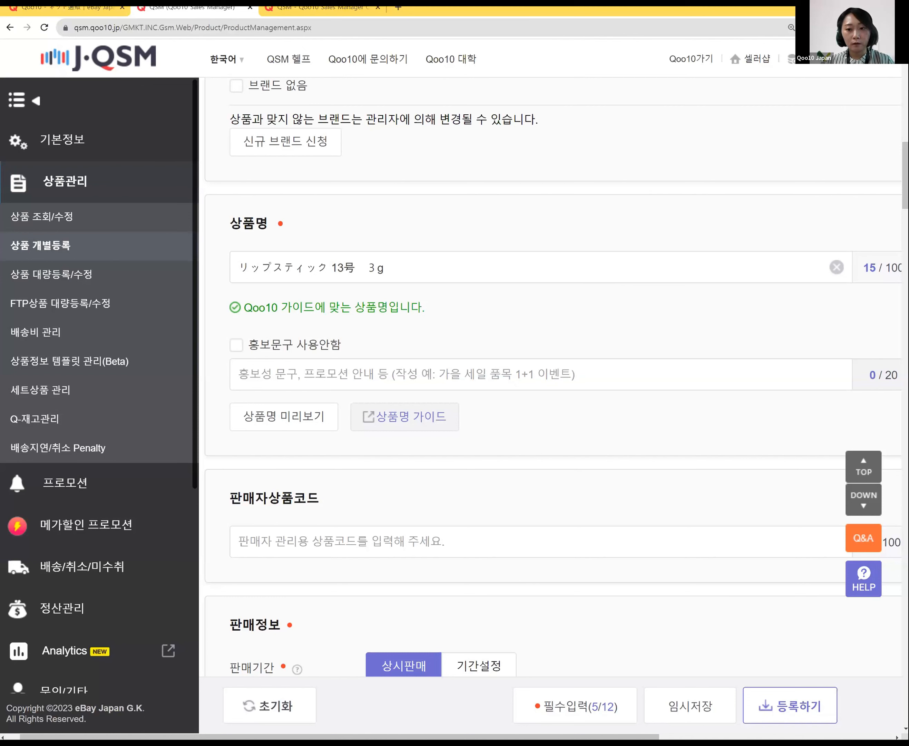
Step: Prepend 送料無料 to the product name, note the guide warning, then delete it again
click(245, 269)
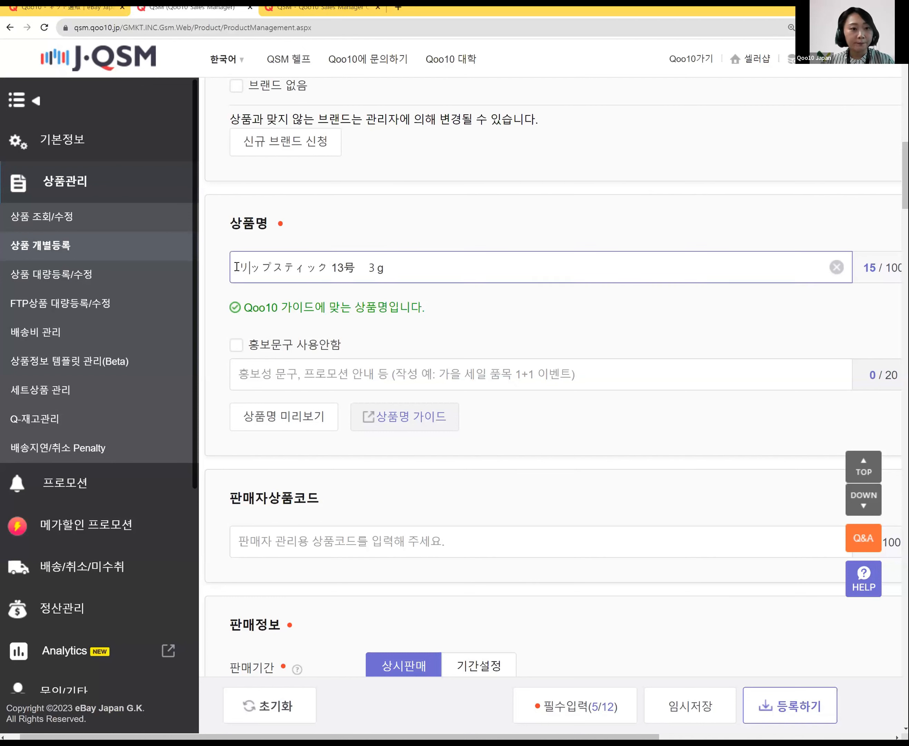
text(送料無料)
click(463, 332)
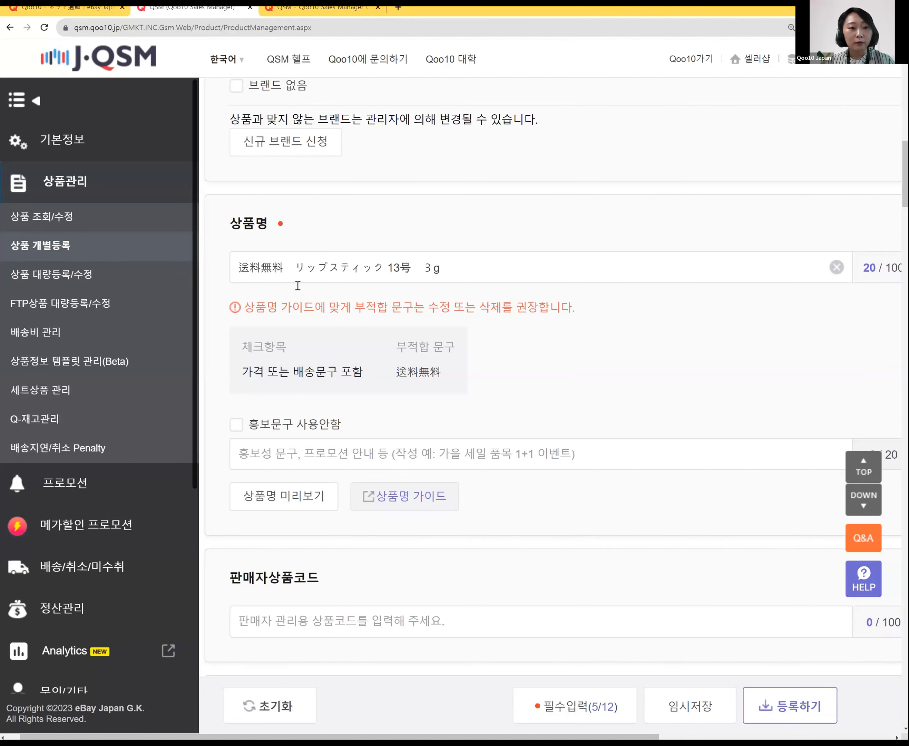
drag(395, 371, 444, 371)
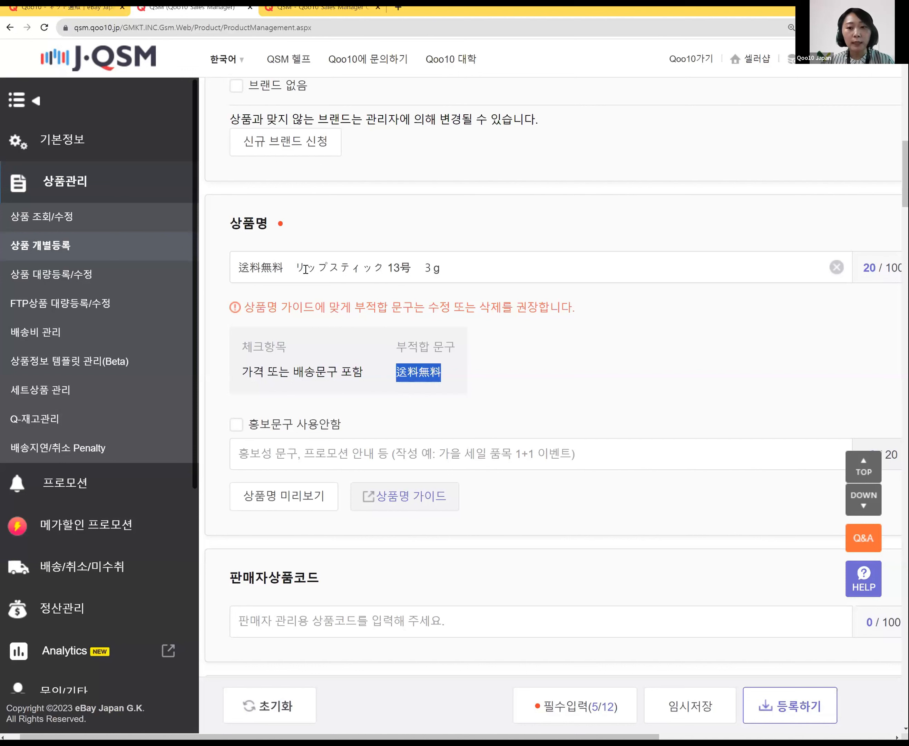
click(293, 268)
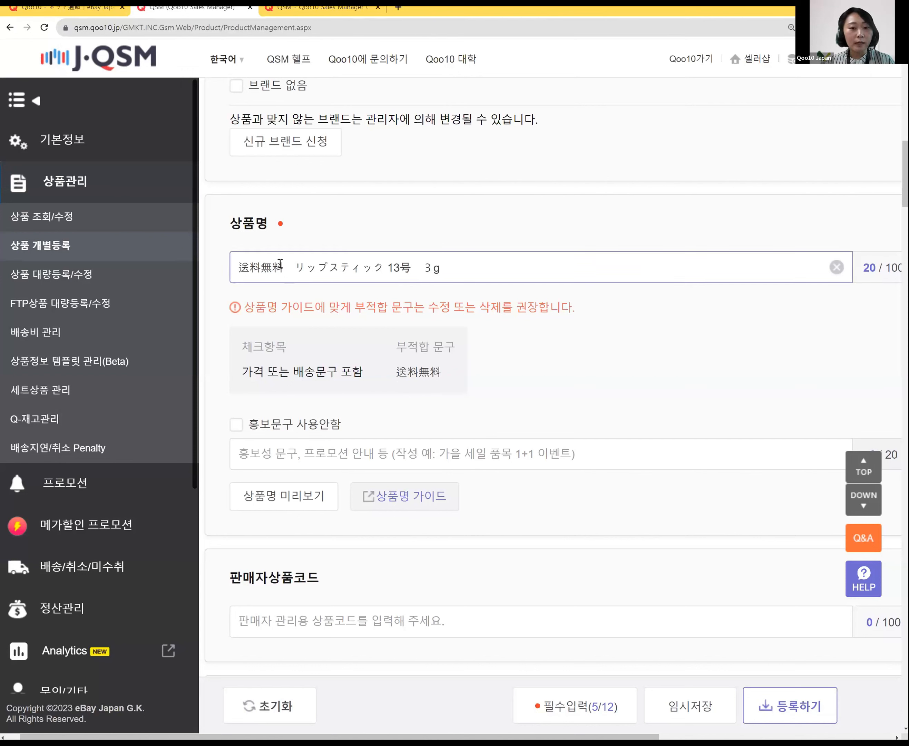
double_click(243, 264)
key(ctrl+c)
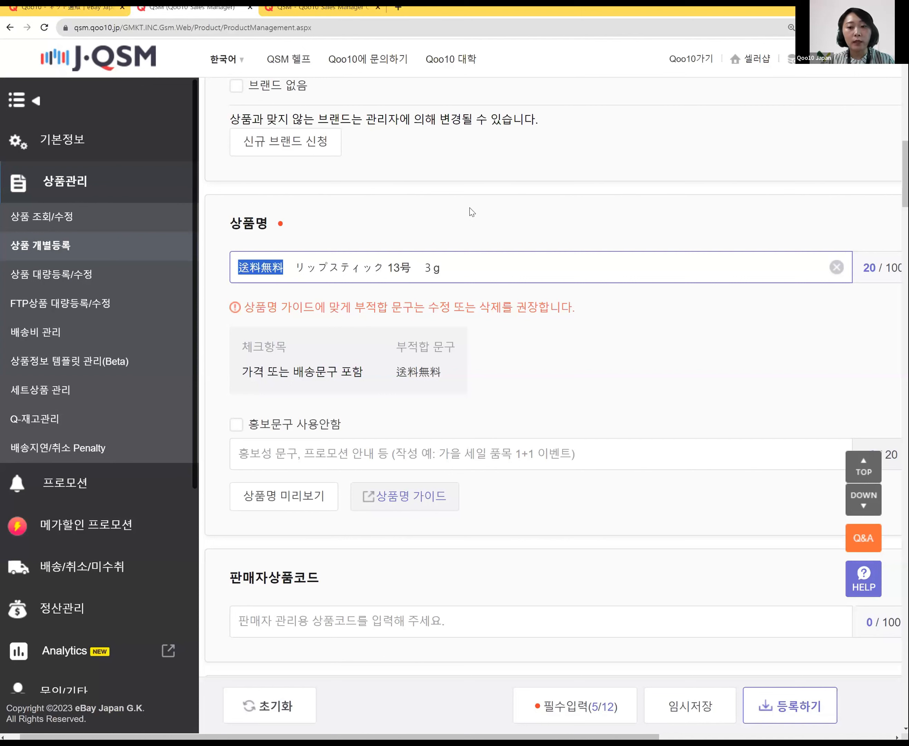
key(Delete)
key(Delete)
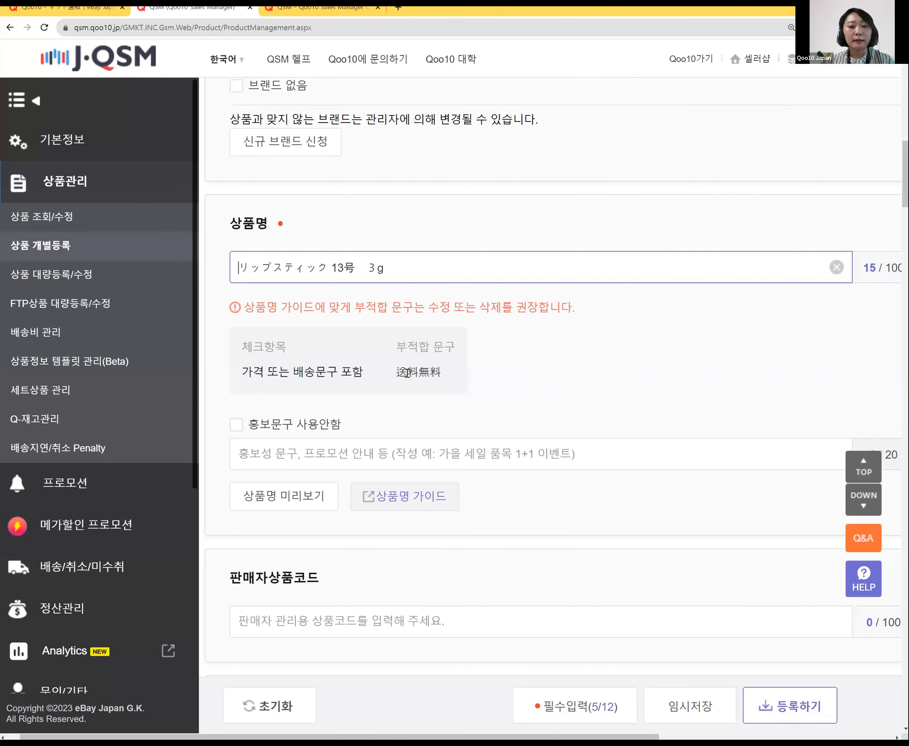
Step: Paste 送料無料 into the 홍보문구 promotional text field
click(262, 449)
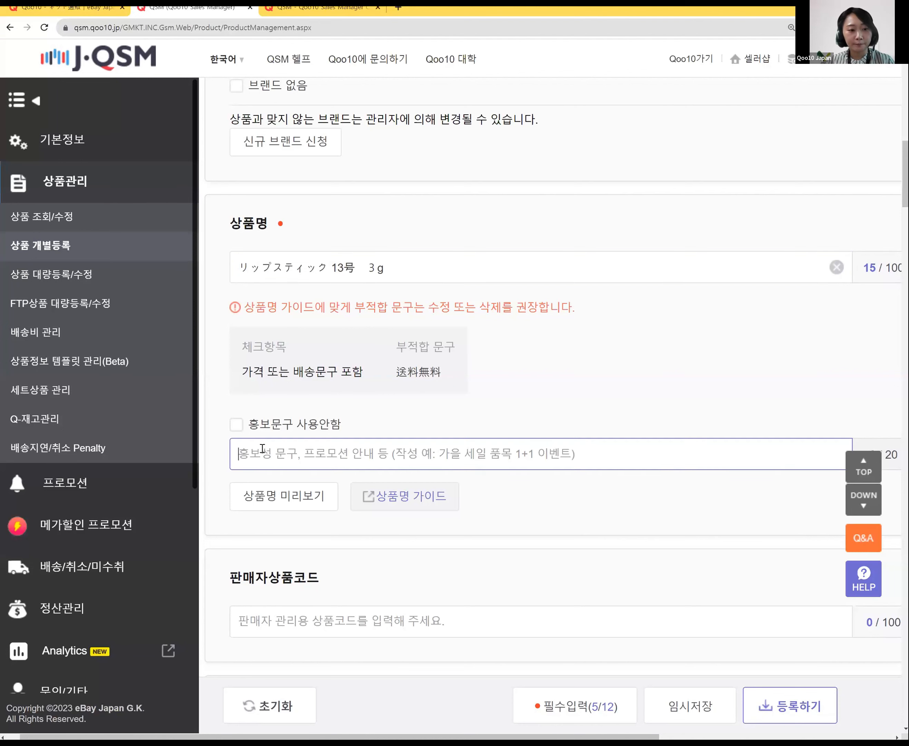
key(ctrl+v)
click(558, 332)
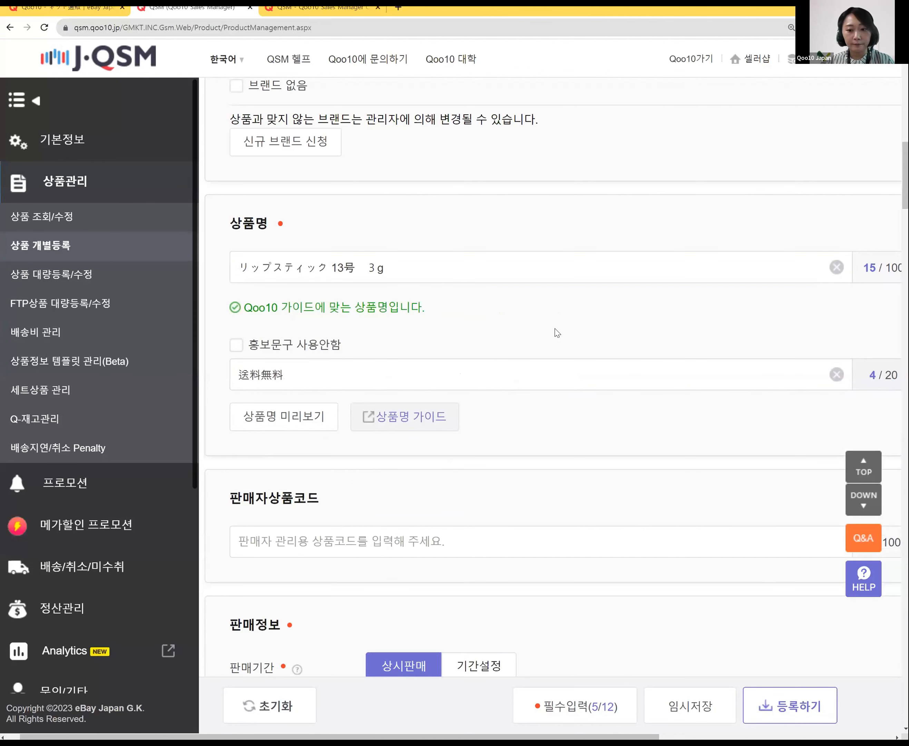
Step: Scroll down to 판매정보, then switch to the product-name keyword training slide
scroll(636, 343, down, 4)
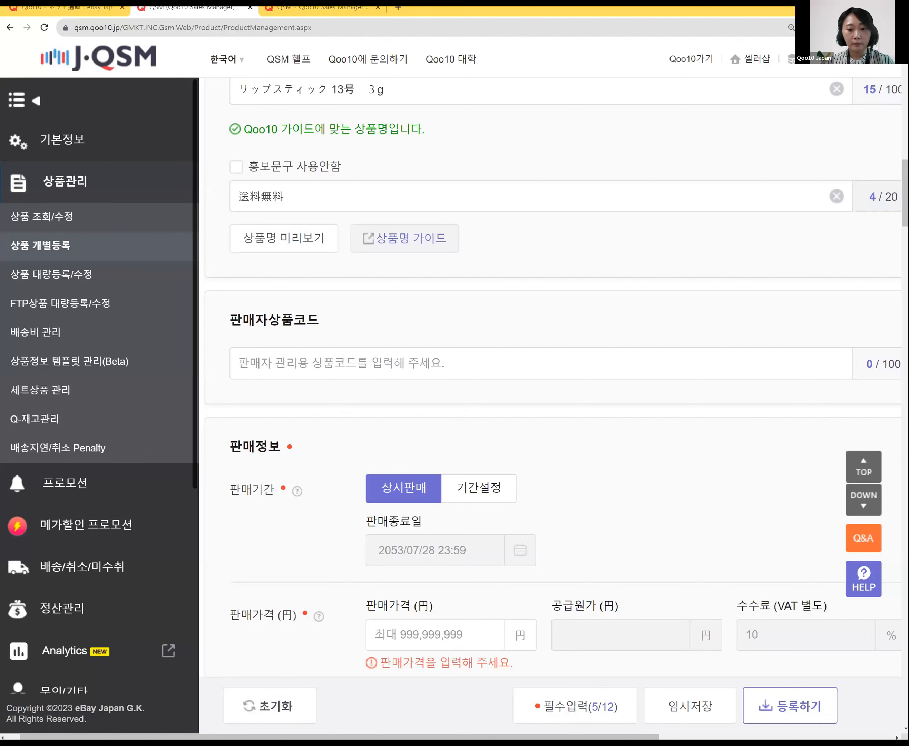
key(alt+Tab)
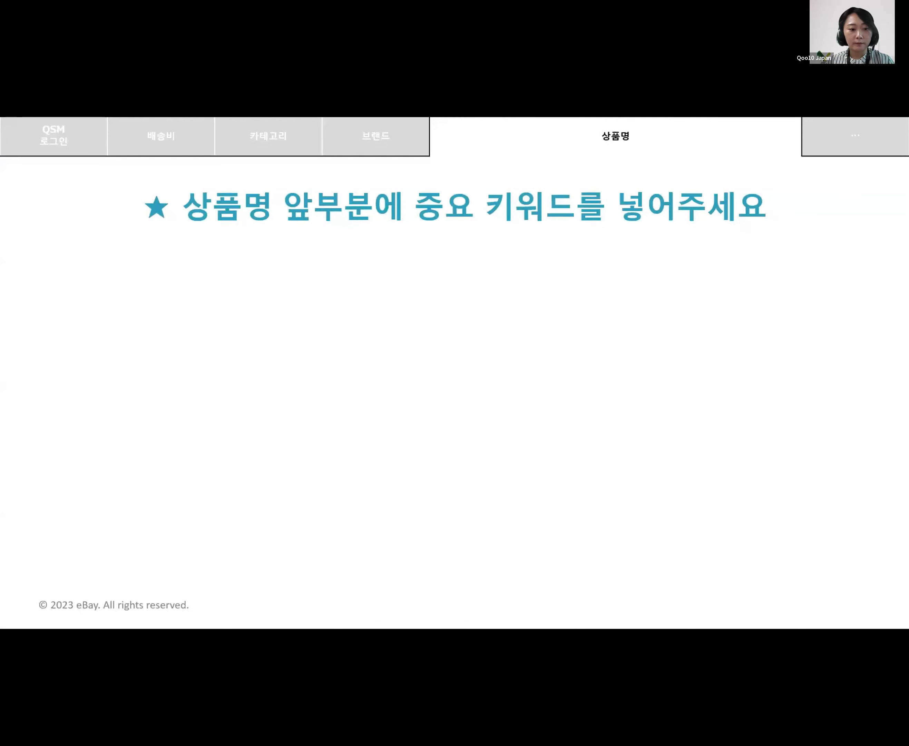
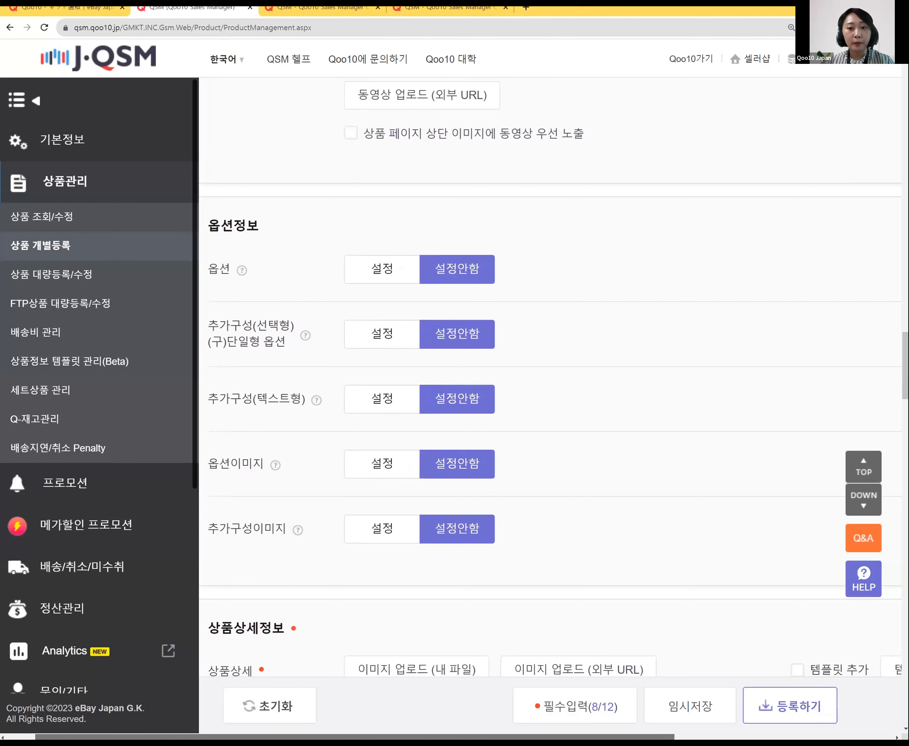
Step: Scroll the form right at the 옵션정보 section, leaving every option at 설정안함
scroll(520, 390, right, 6)
scroll(520, 389, right, 1)
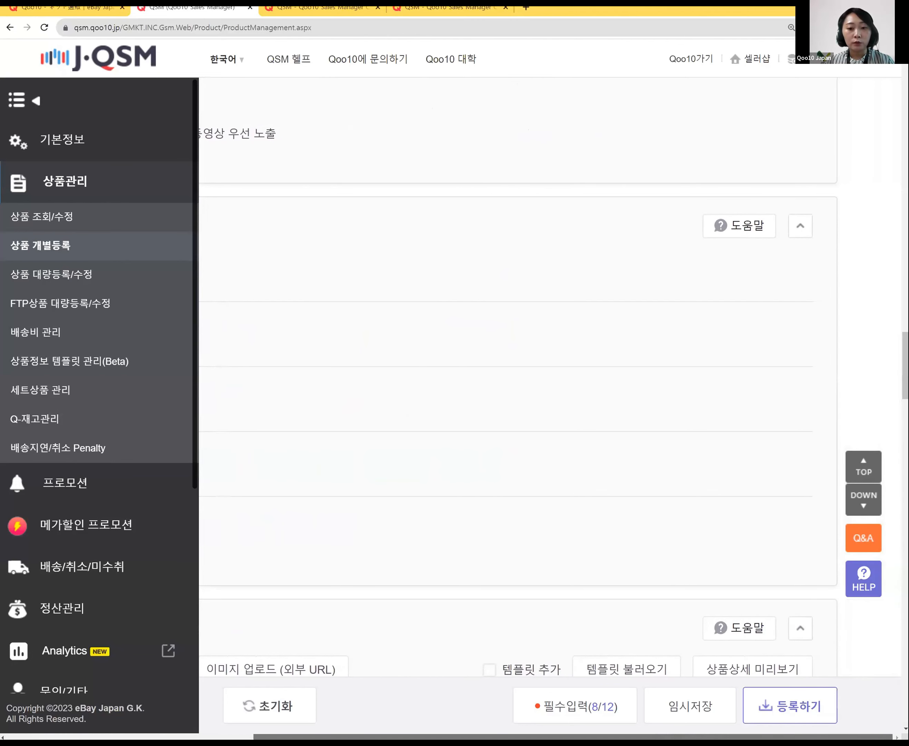
Step: Read and close the 옵션정보 help article, then zoom the page out to show the detail editor
click(748, 230)
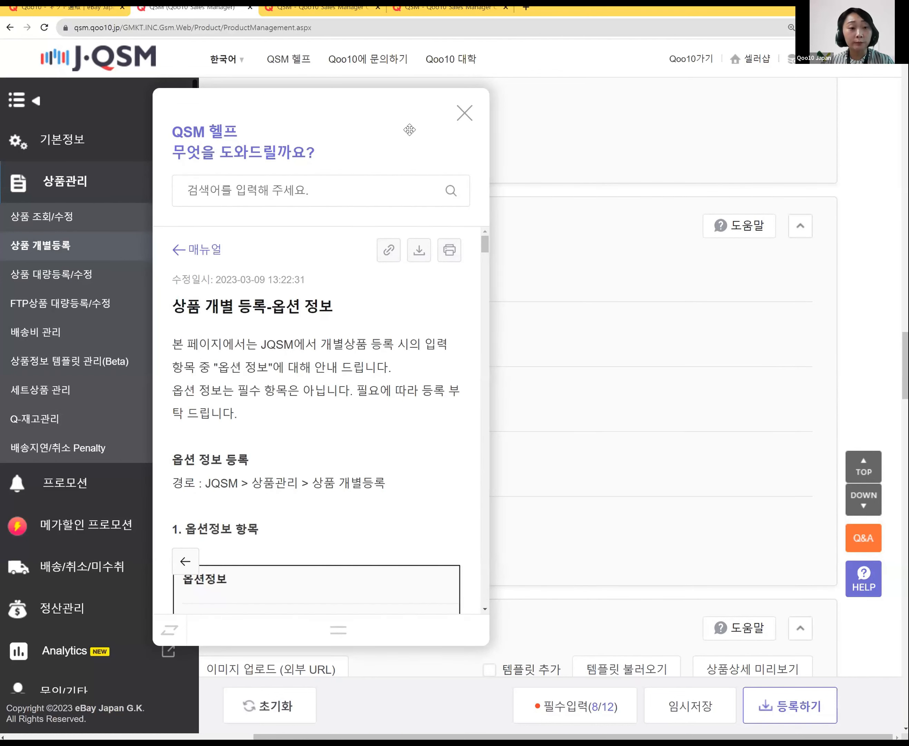
click(464, 116)
drag(345, 736, 132, 691)
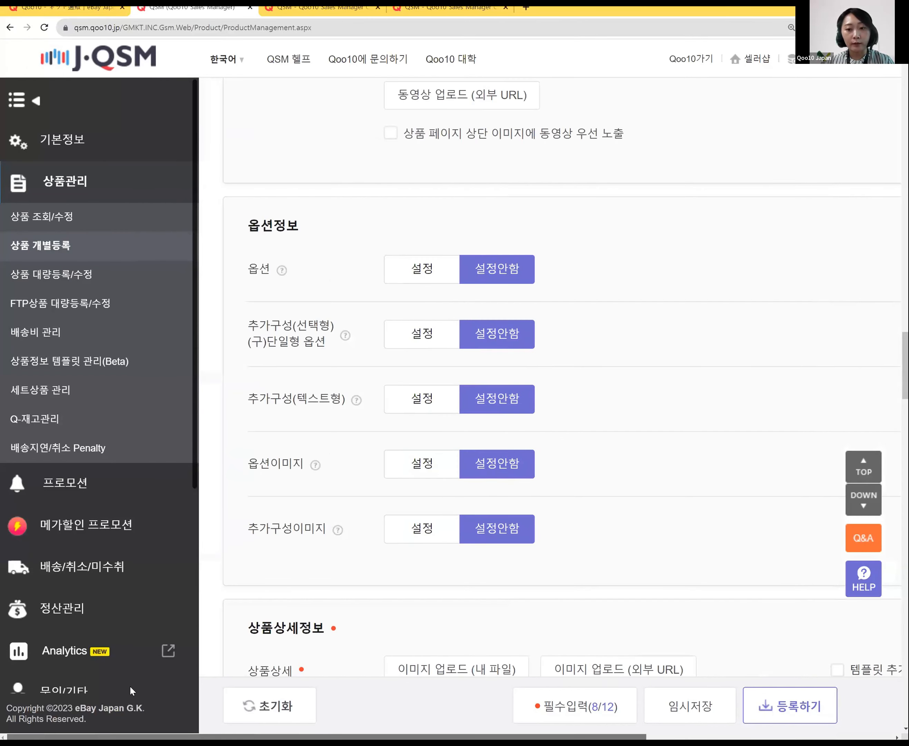
key(ctrl+minus)
key(ctrl+minus)
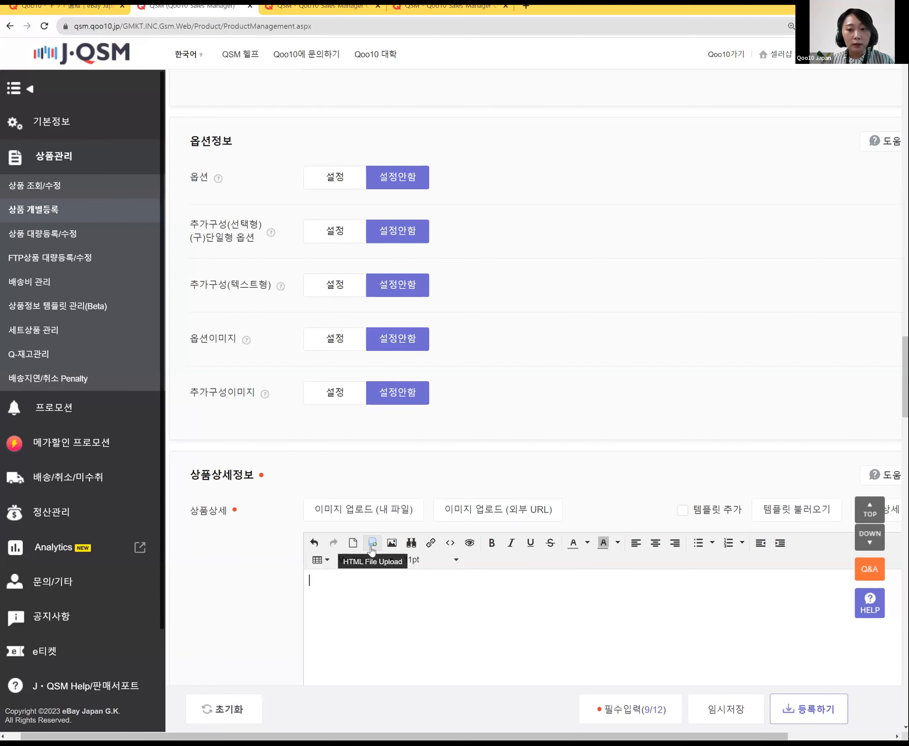
Step: Upload the lipstick photo from the computer and insert it into the detail description editor
click(392, 543)
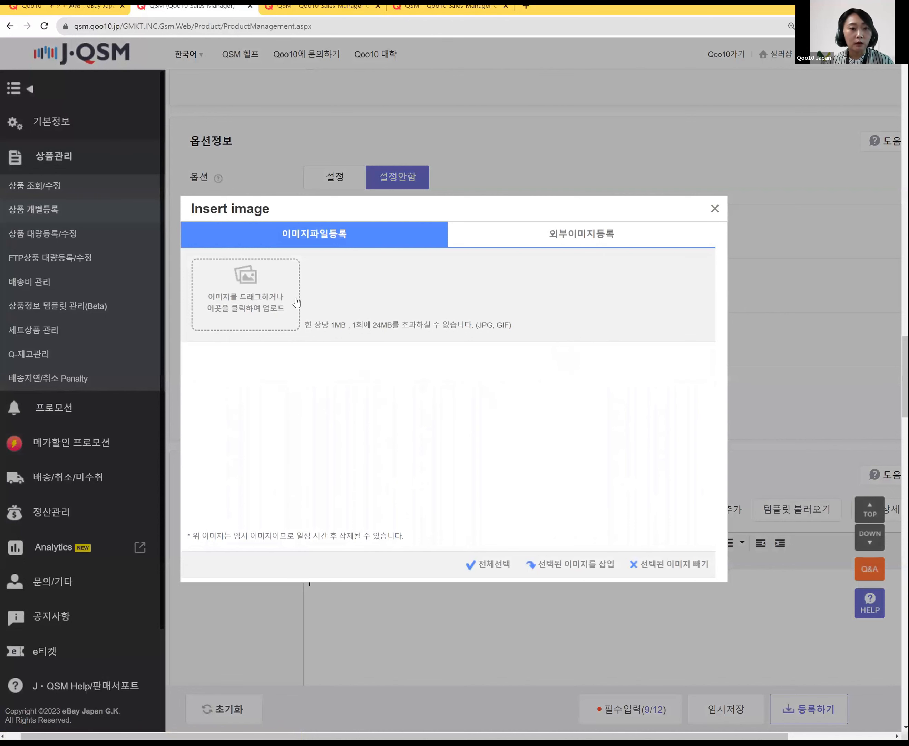
click(277, 296)
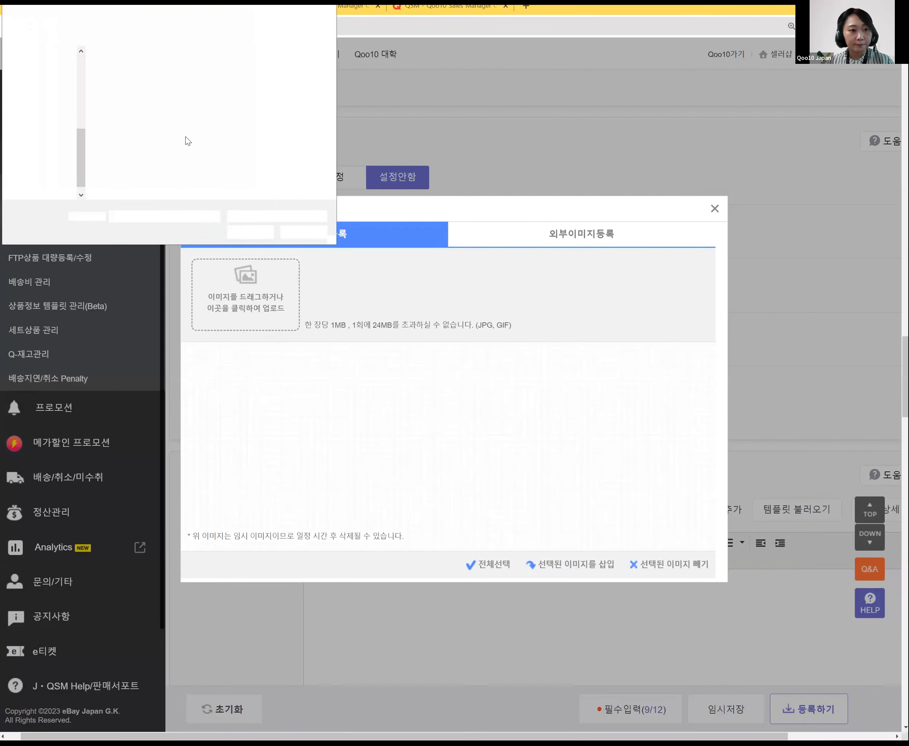
double_click(120, 87)
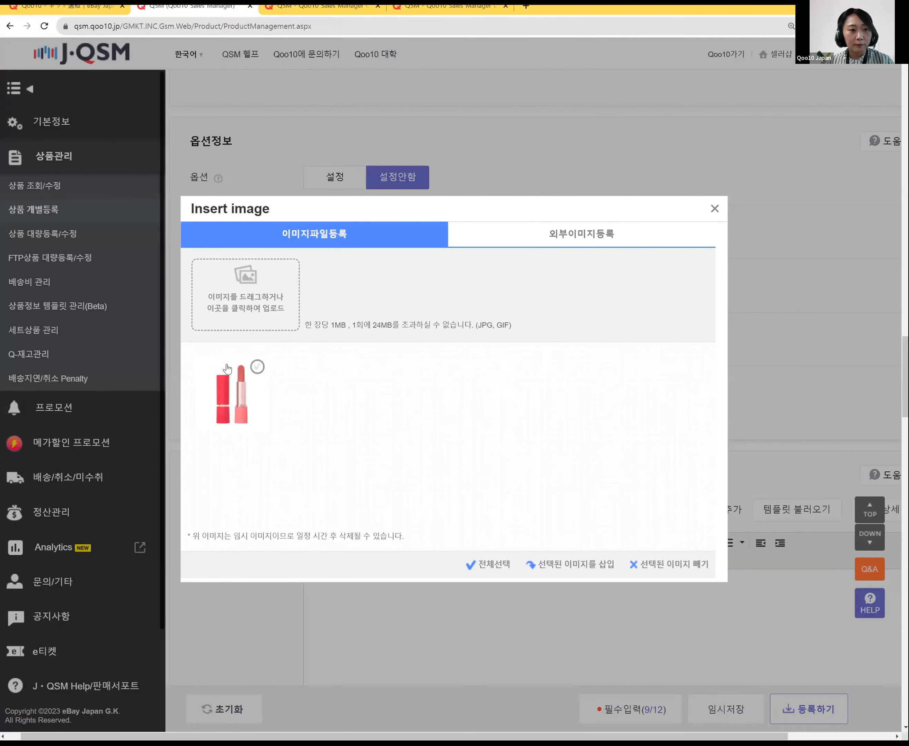
click(257, 367)
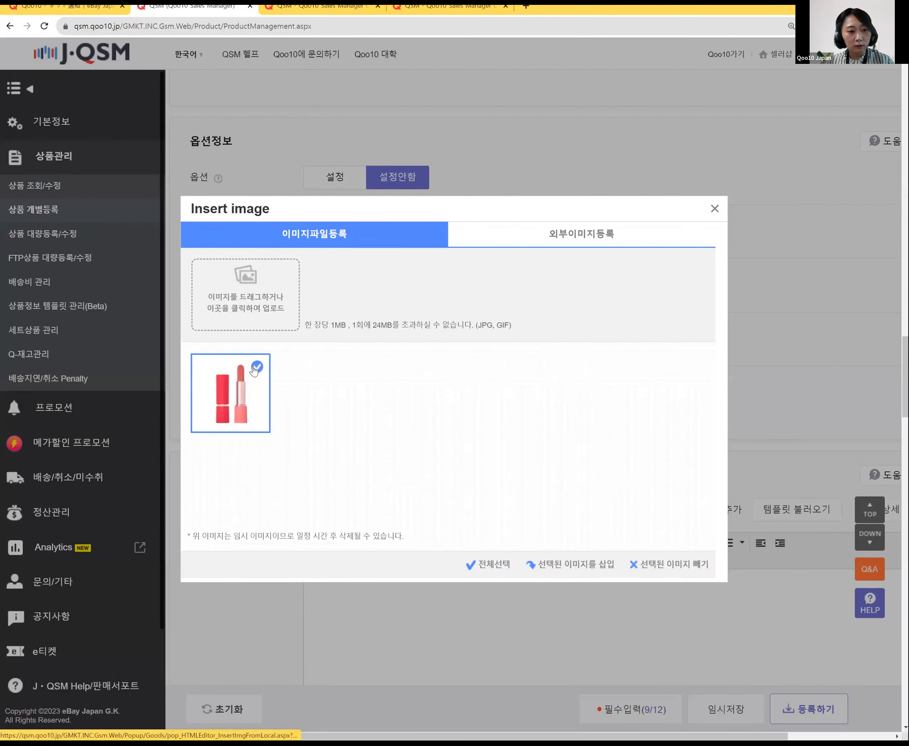
click(560, 564)
scroll(615, 568, down, 8)
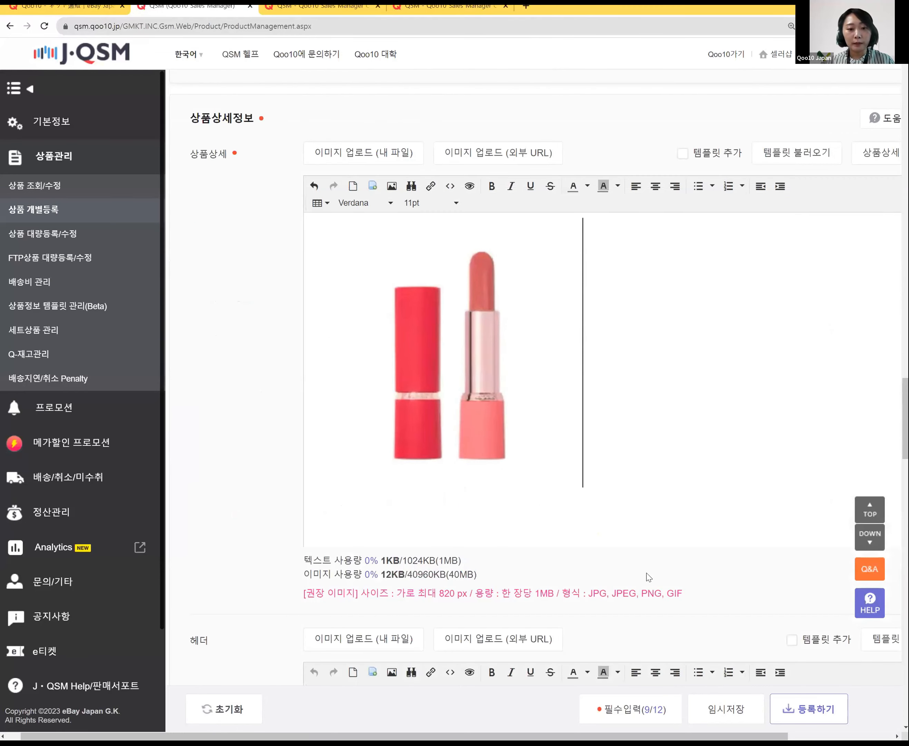
Step: Insert a table below the lipstick image in the description
click(327, 206)
mouse_move(381, 223)
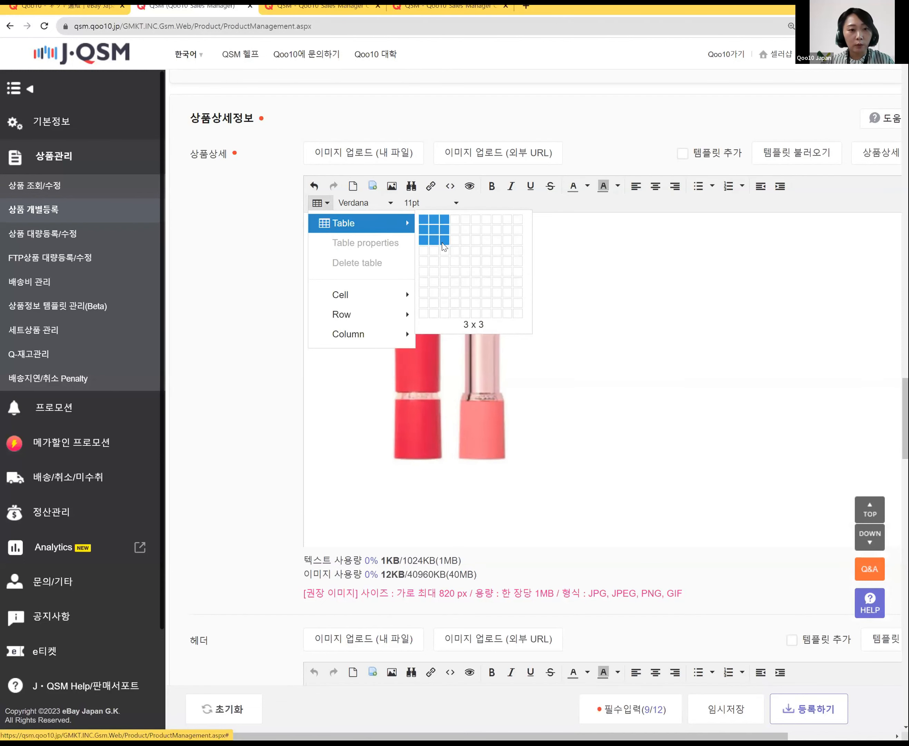
click(424, 220)
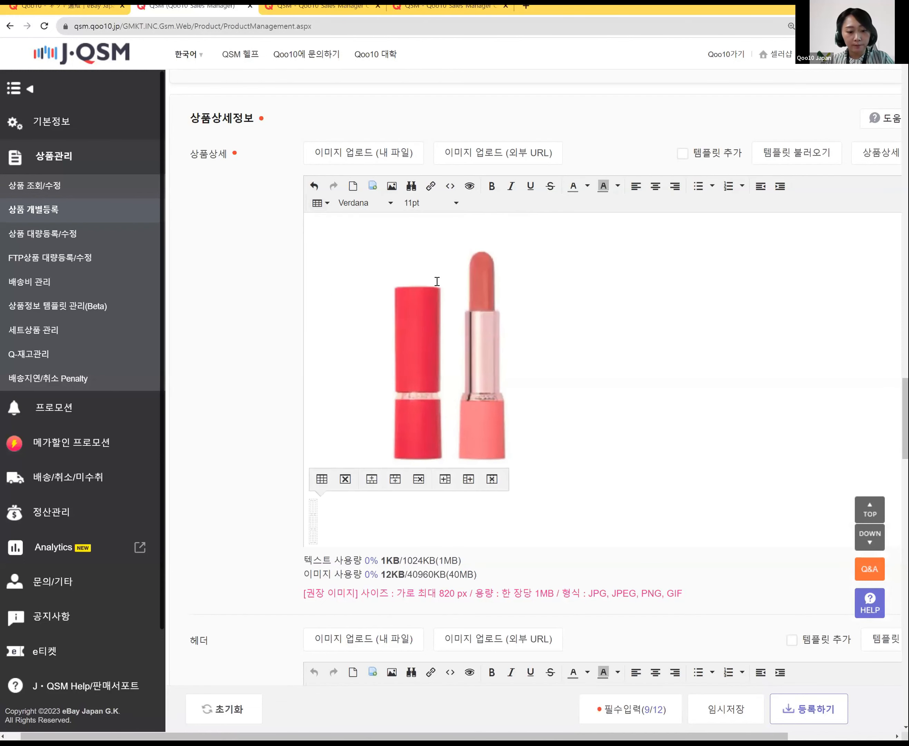
Step: Fill the table cells with 립스틱 13호, 색상 레드 and 용량 3g
text(flqtm)
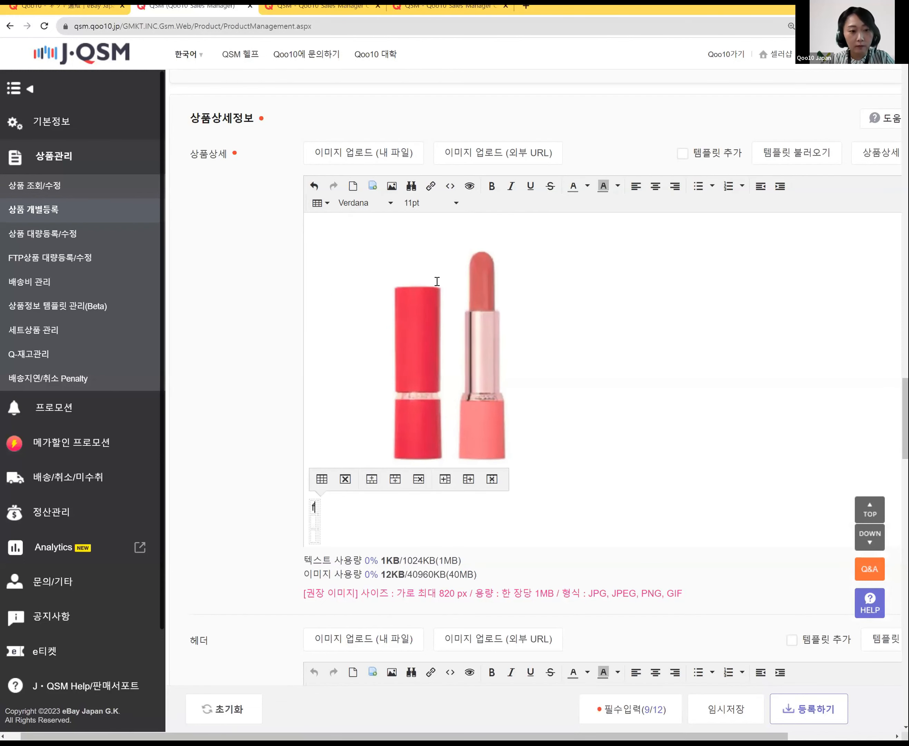
key(BackSpace)
key(BackSpace)
key(BackSpace)
key(BackSpace)
text(ㄹ)
key(BackSpace)
key(BackSpace)
text(립스틱)
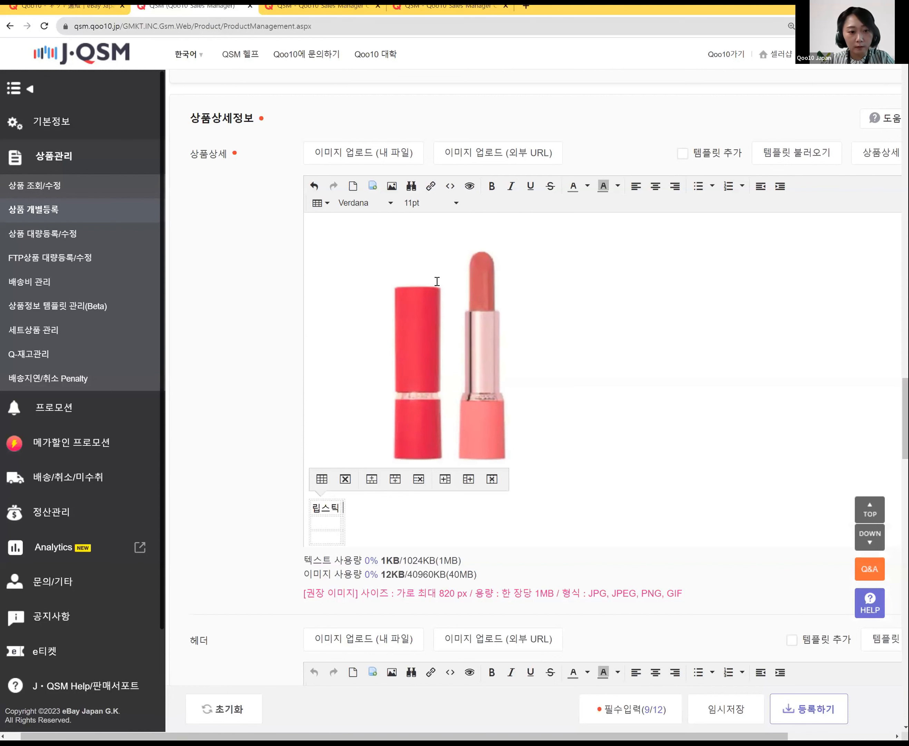
text(13호)
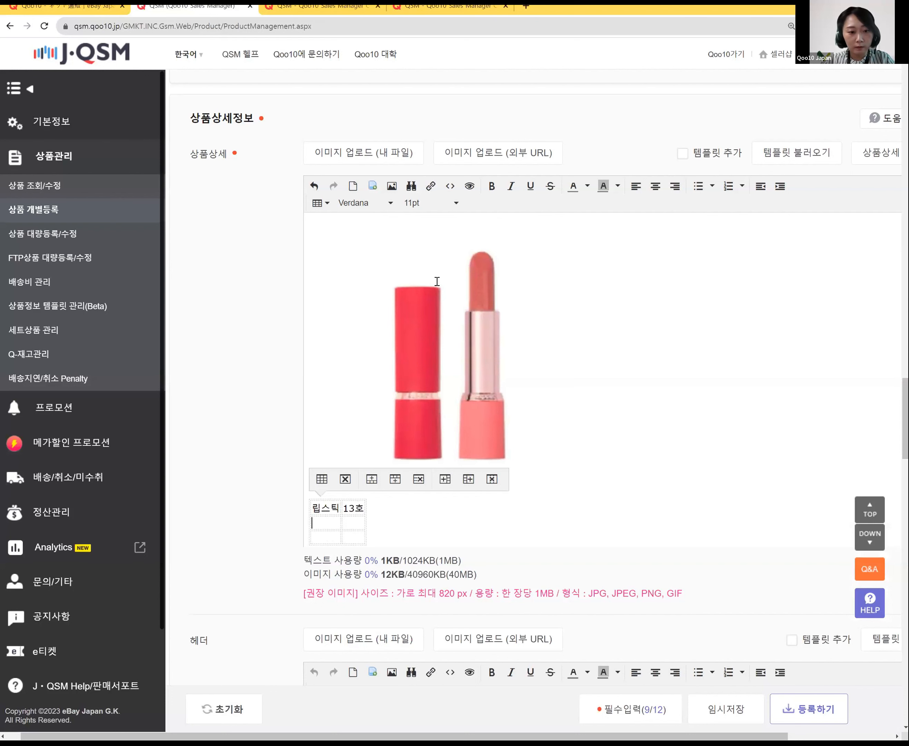
text(ㅅ)
text(상)
key(Tab)
text(레)
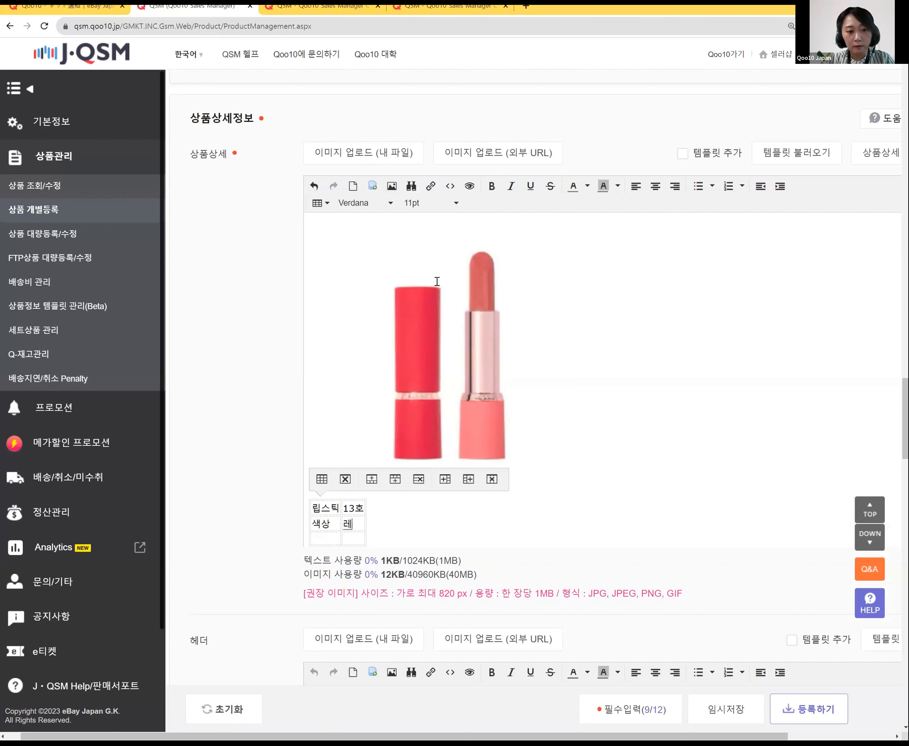
text(드 용량)
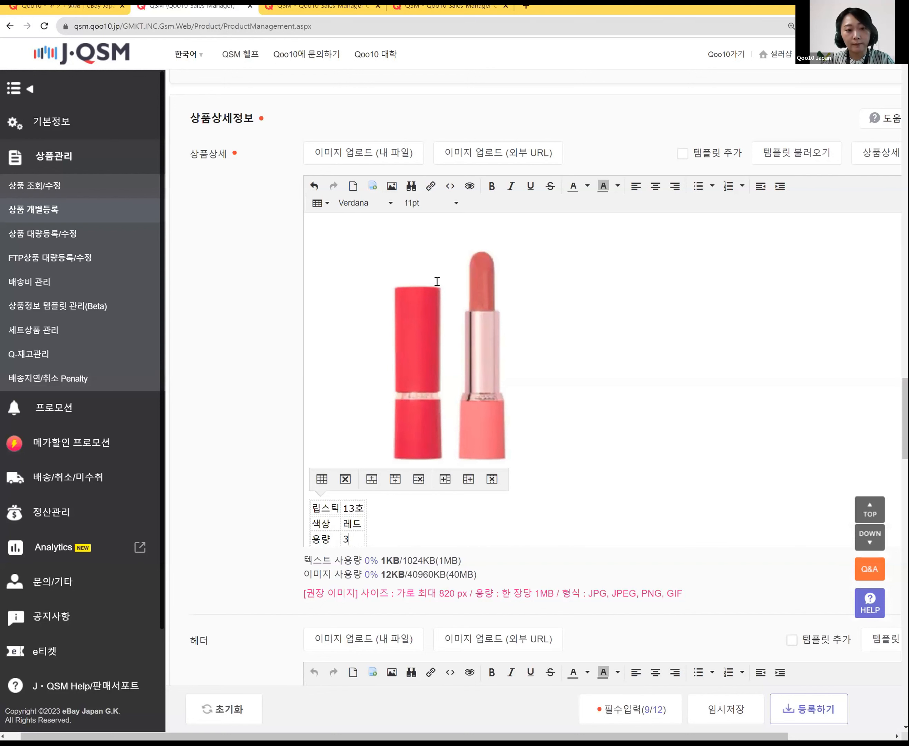
scroll(864, 460, down, 1)
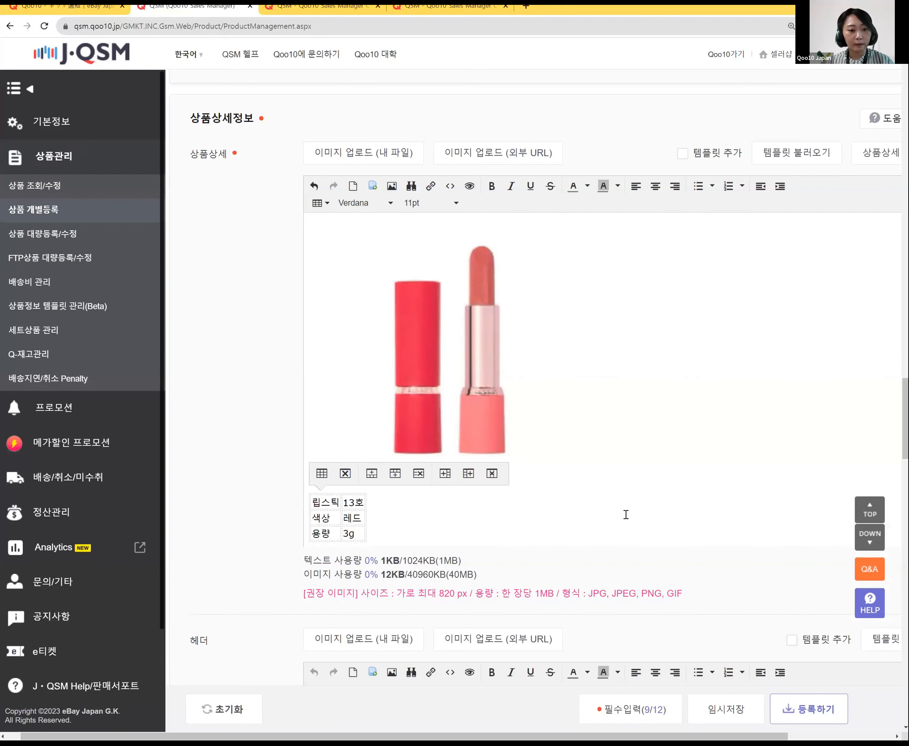
scroll(683, 520, down, 4)
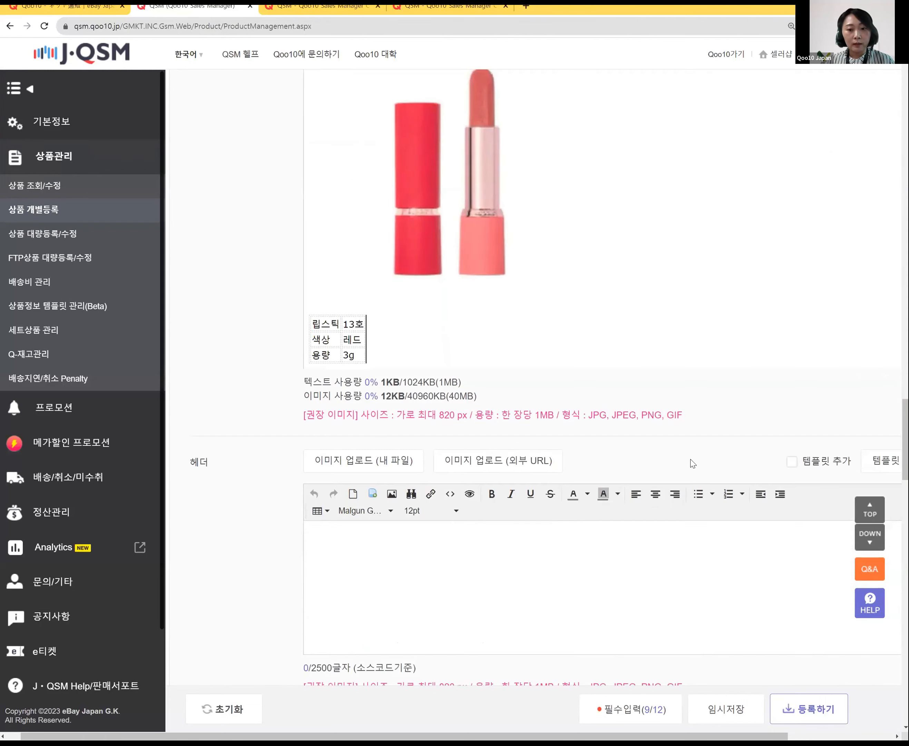
Step: Select the 653731 조건부 무료 600円 Qxpress row in the 배송비 table
scroll(693, 464, down, 15)
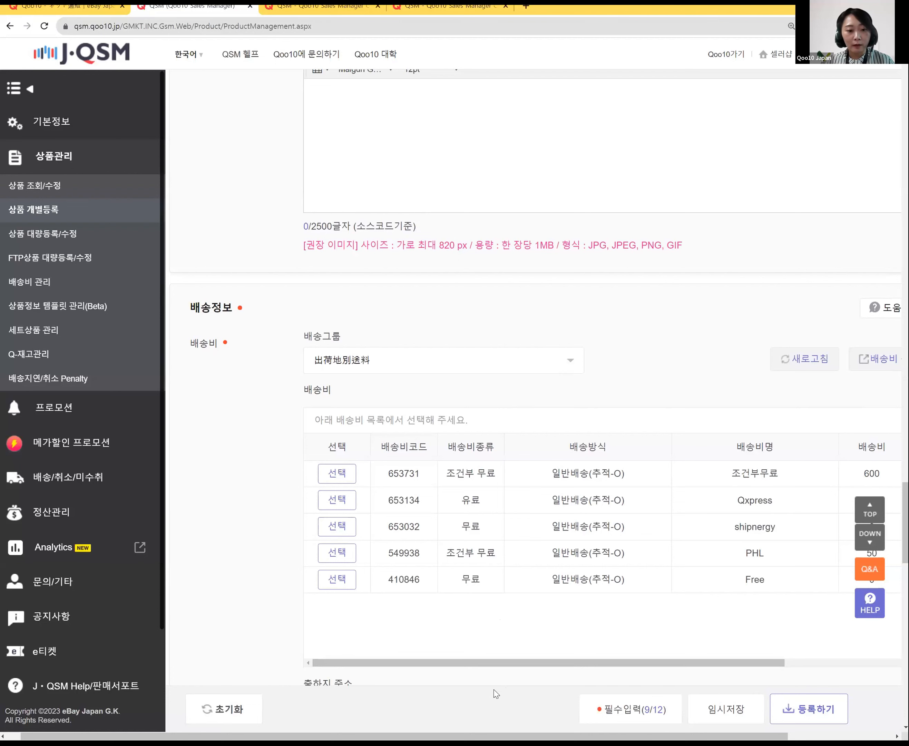
scroll(520, 376, down, 4)
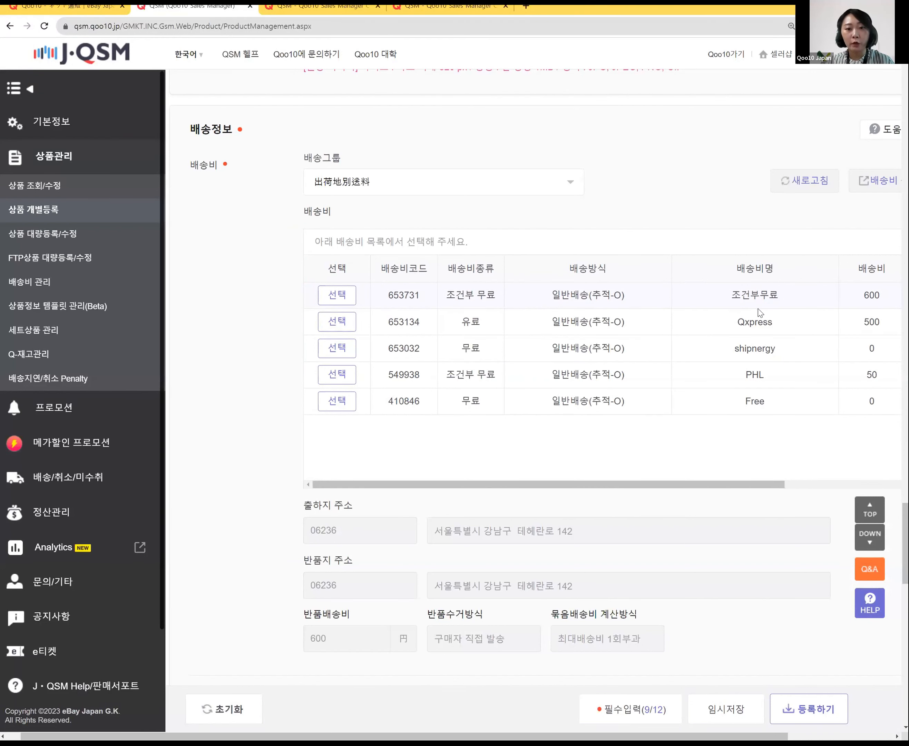
click(337, 297)
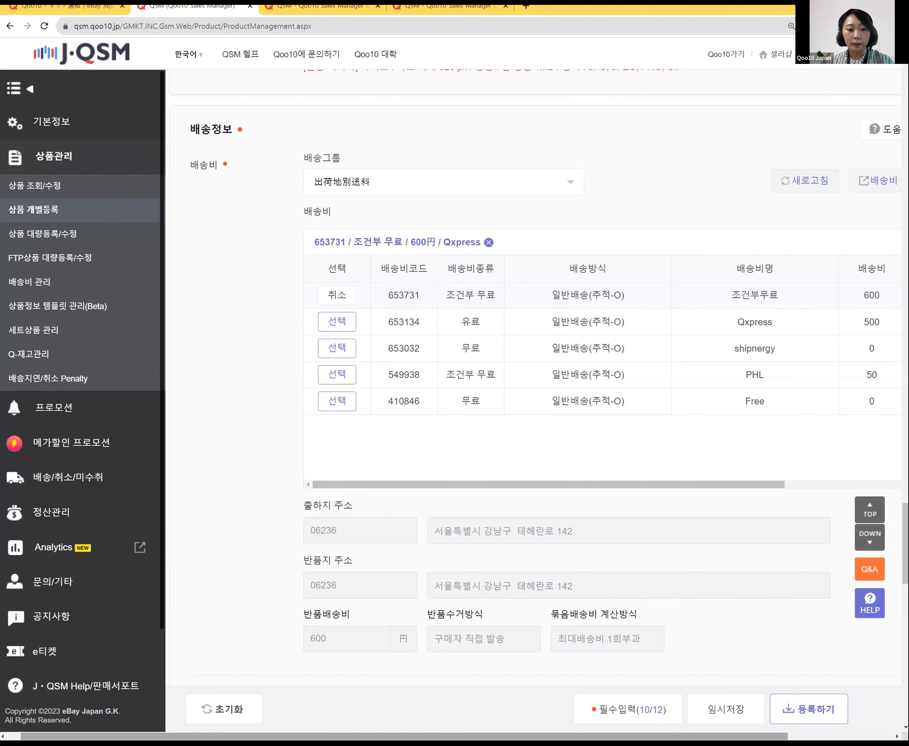
drag(684, 736, 765, 736)
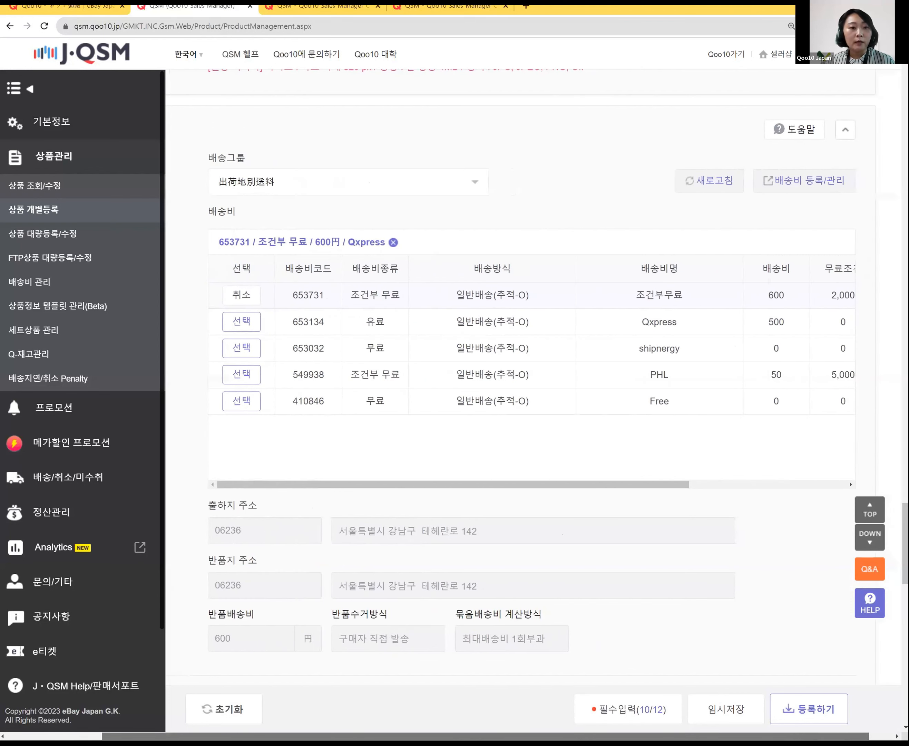
click(799, 184)
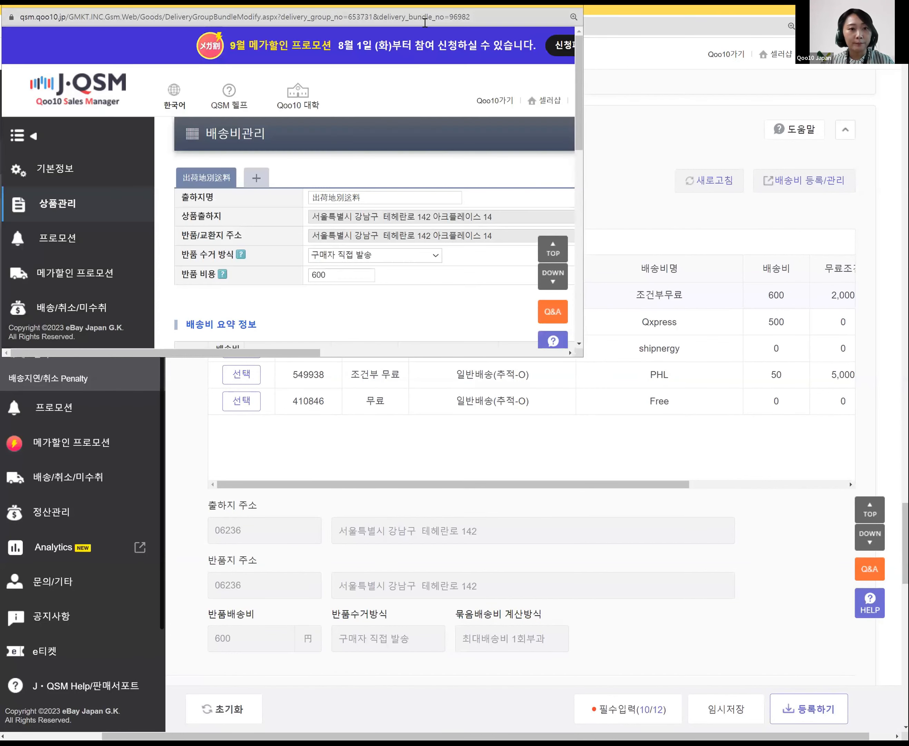
click(426, 17)
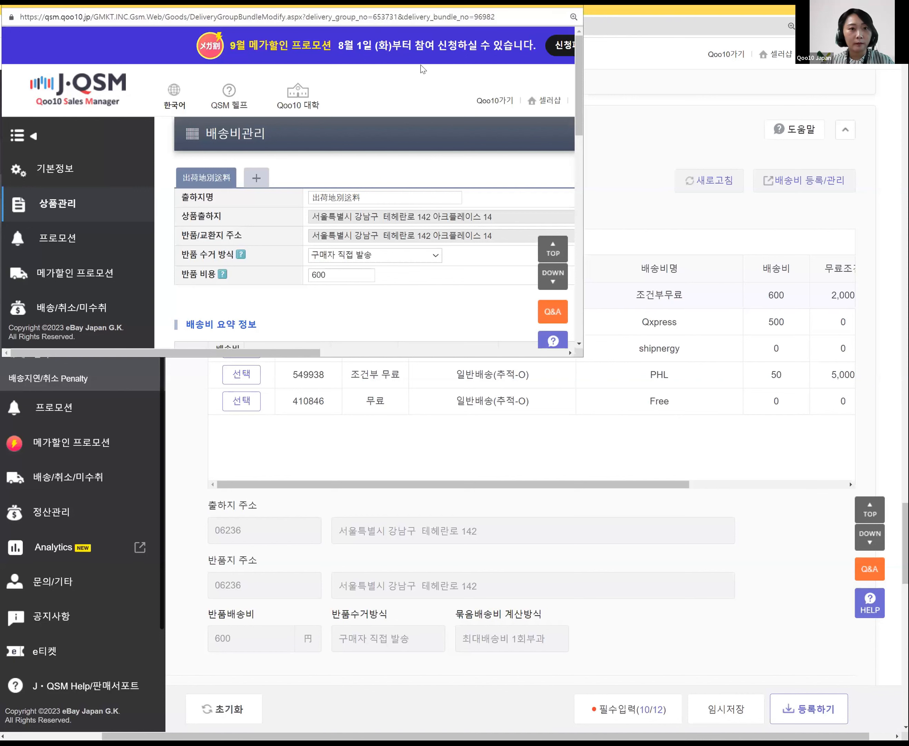
drag(419, 17, 457, 18)
click(424, 48)
click(697, 228)
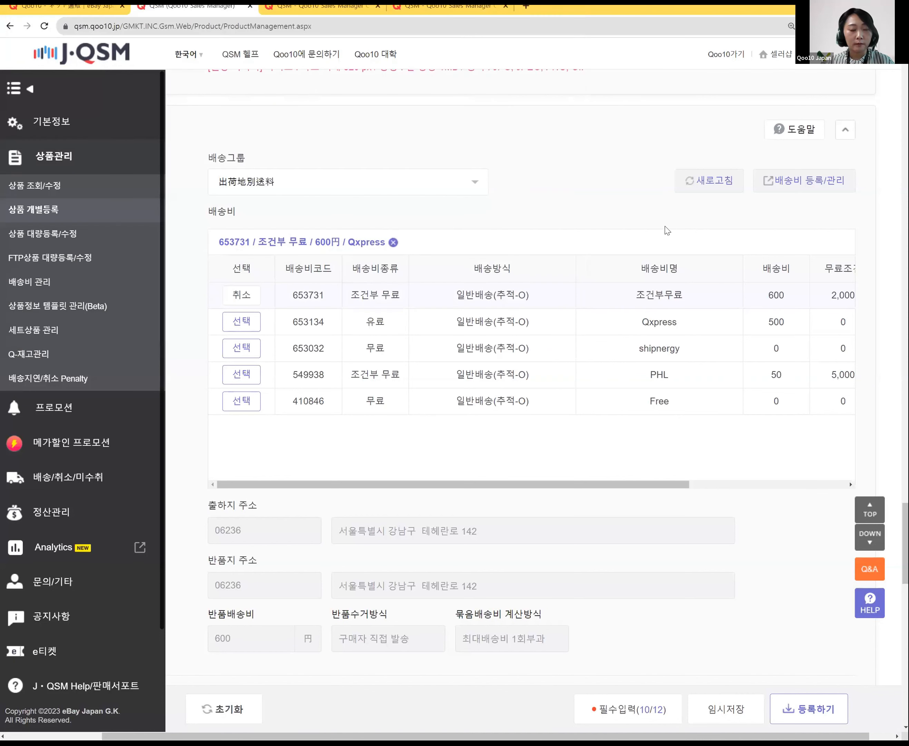
scroll(536, 392, down, 3)
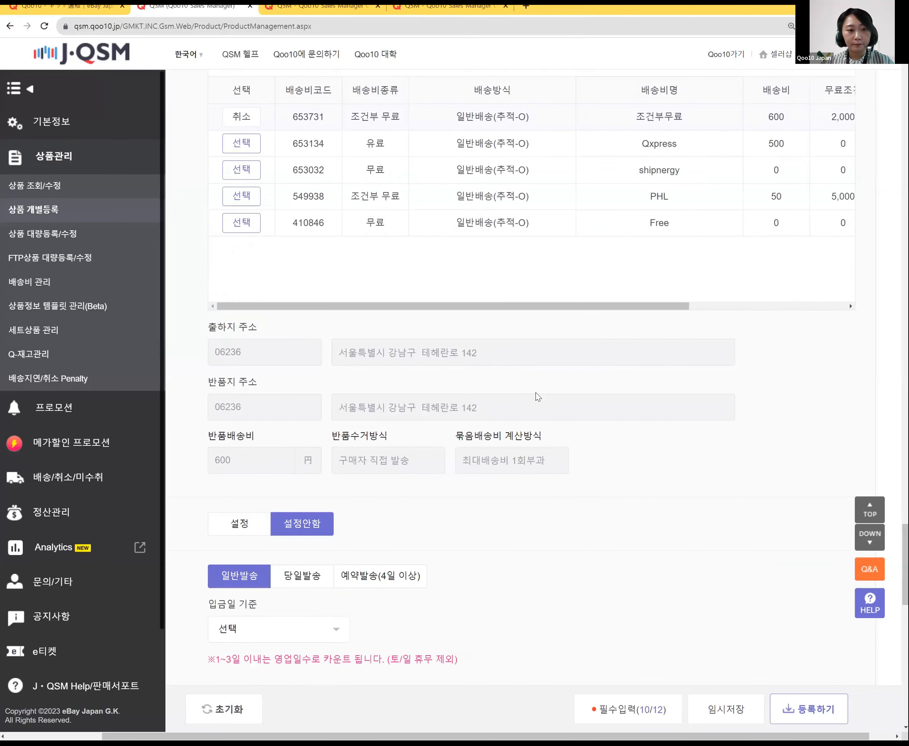
scroll(319, 716, up, 3)
Step: Check the live lipstick page's 送料無料 and ネコポス shipping details, then switch back to the form
click(475, 692)
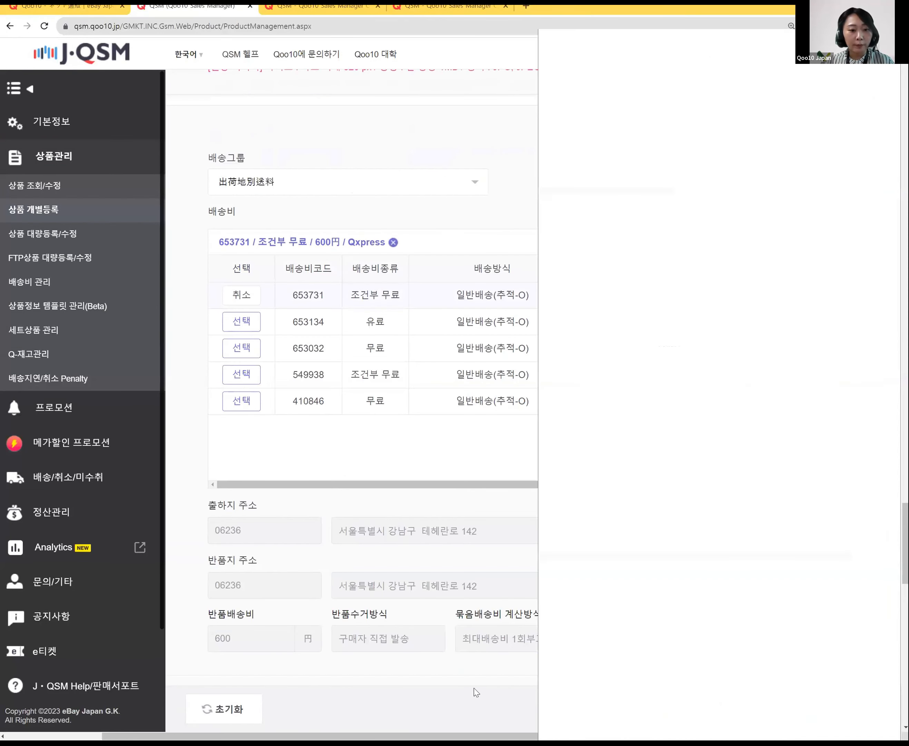
scroll(752, 501, down, 3)
scroll(722, 501, down, 3)
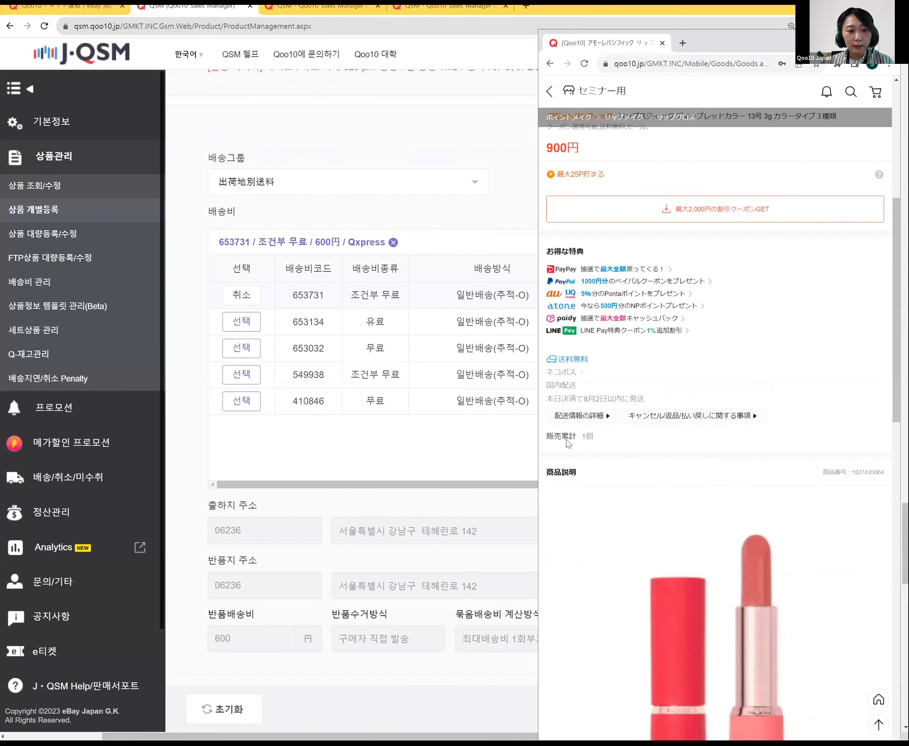
drag(596, 376, 541, 365)
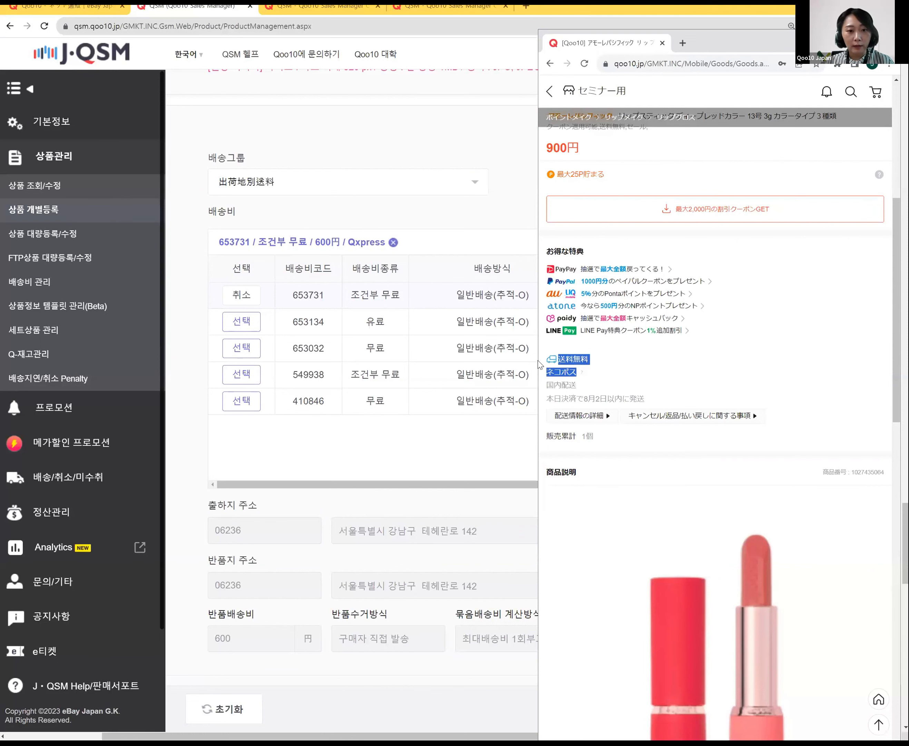
click(645, 396)
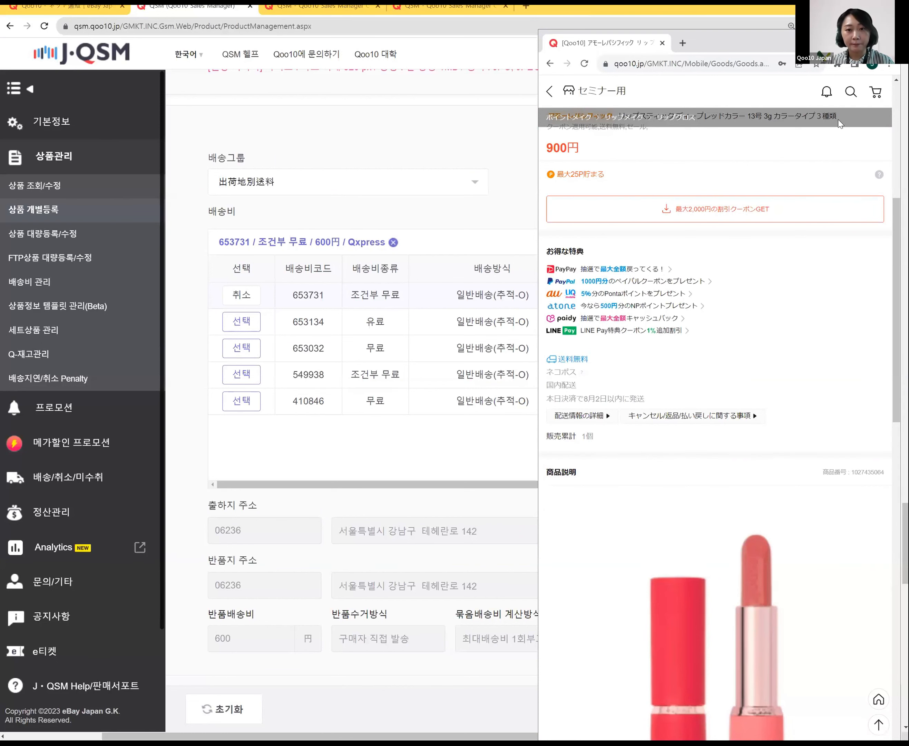
key(alt+Tab)
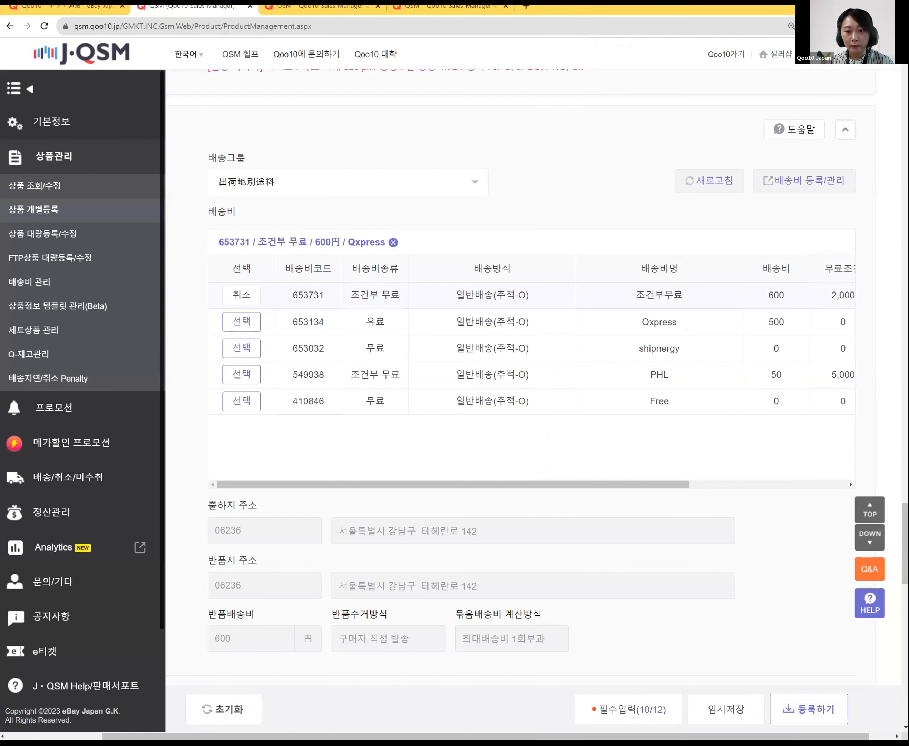
Step: Scroll the form to the 발송가능일 and 검색키워드 sections and bring the lipstick page back up
scroll(730, 430, down, 8)
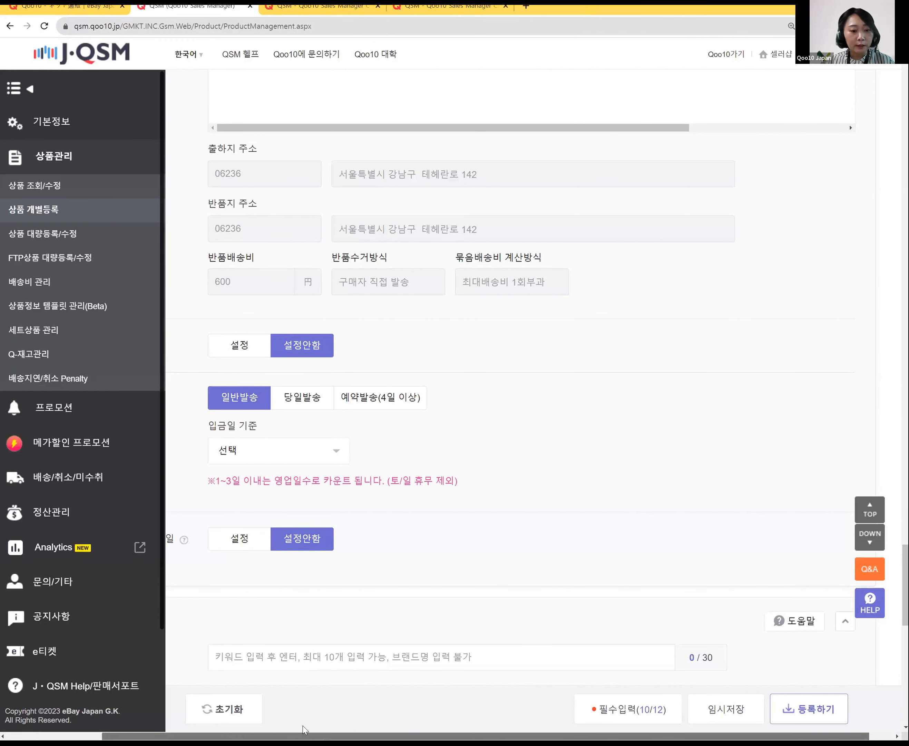
scroll(303, 725, left, 5)
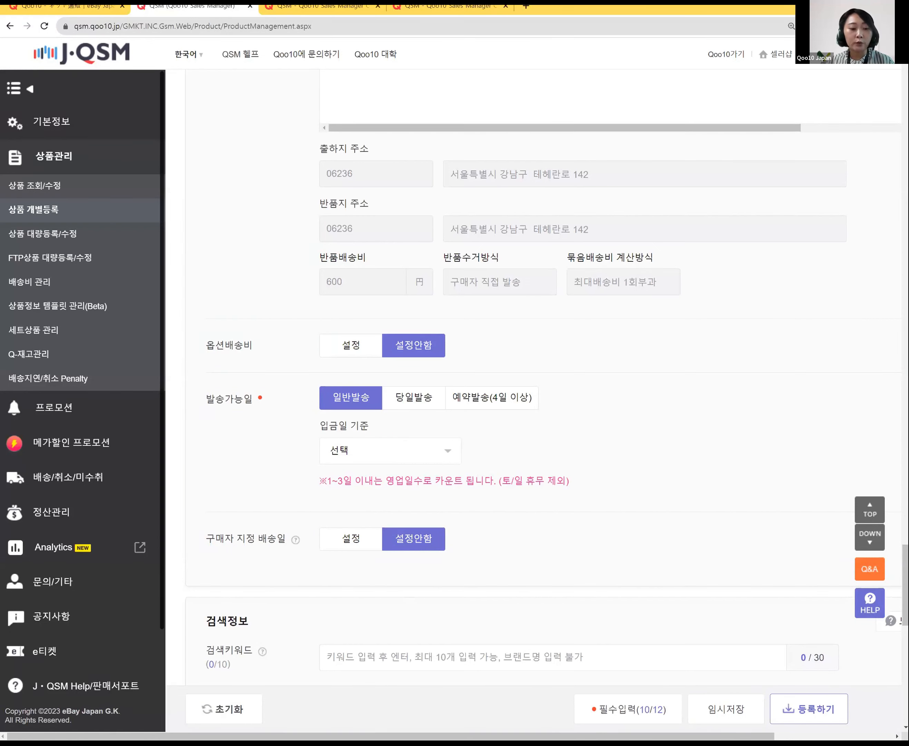
mouse_move(332, 743)
click(332, 706)
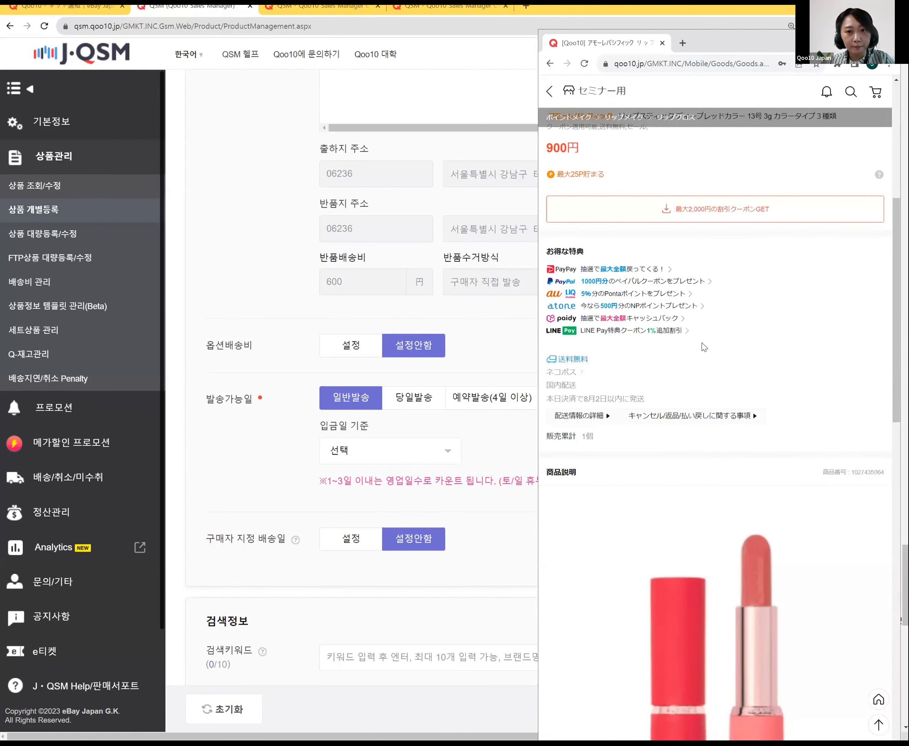
Step: Zoom the lipstick page in twice to read its shipping details, then return to the form
key(ctrl+plus)
key(ctrl+plus)
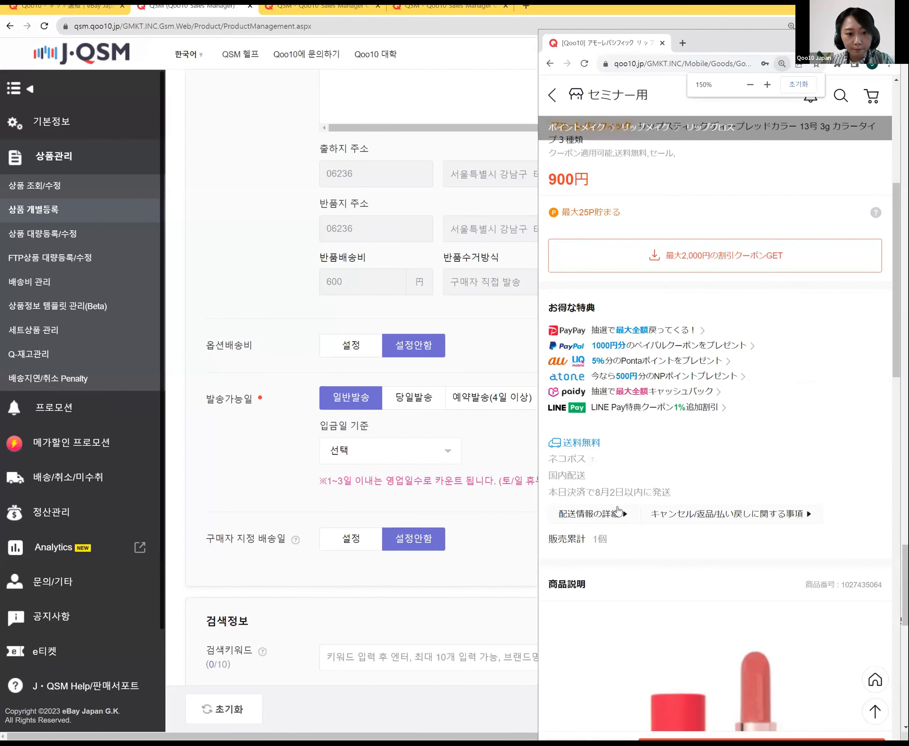
key(ctrl+plus)
key(ctrl+plus)
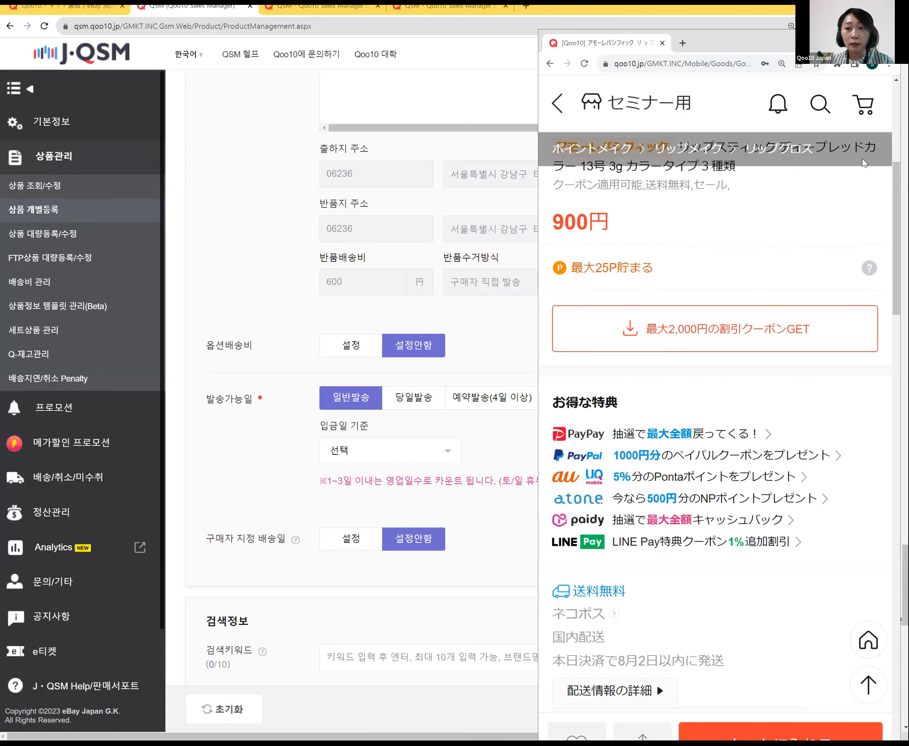
click(530, 588)
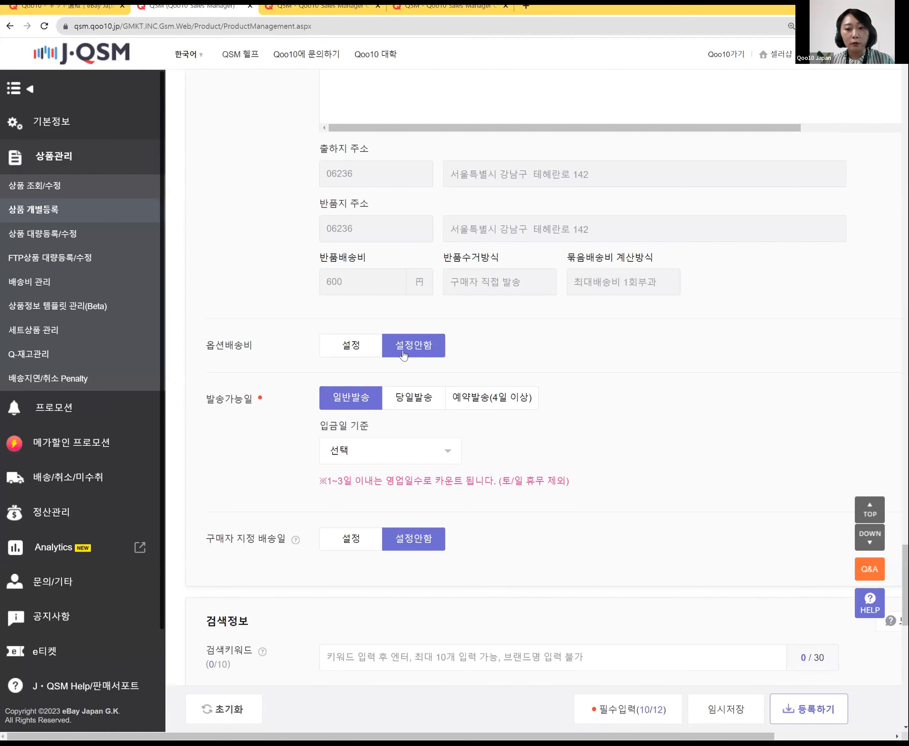
Step: Try 당일발송, then settle on 예약발송(4일 이상) with no 입금일 기준 day chosen
click(351, 449)
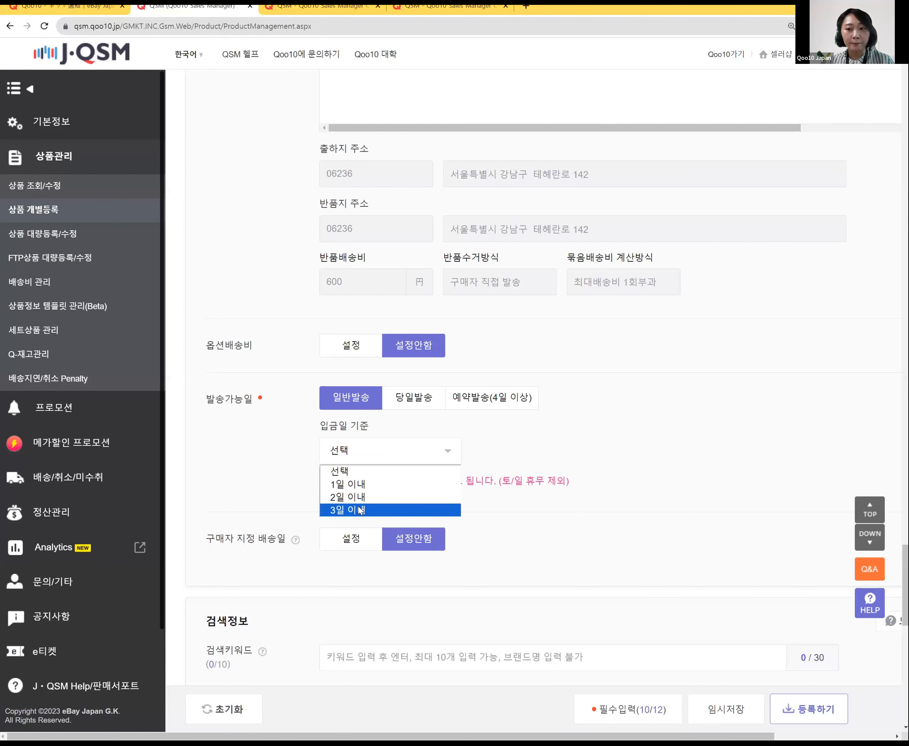
click(615, 446)
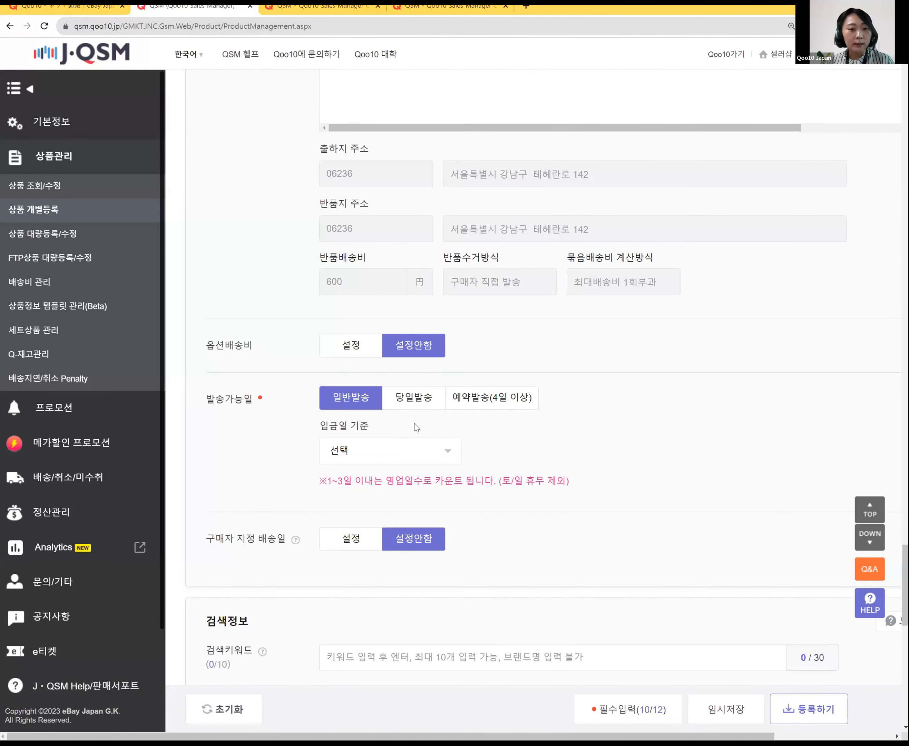
click(392, 400)
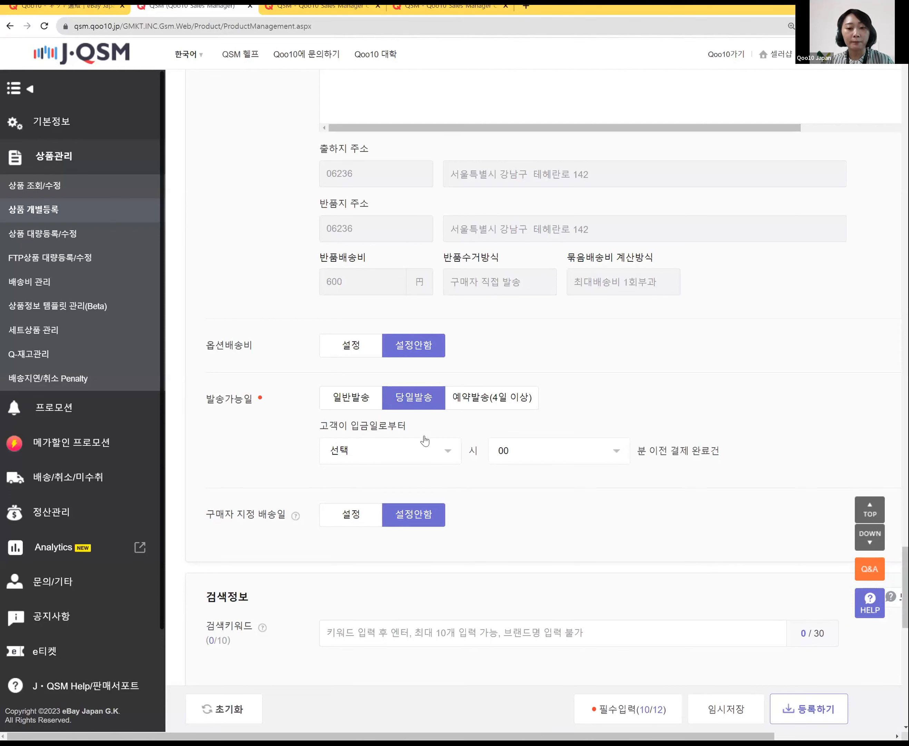
click(488, 397)
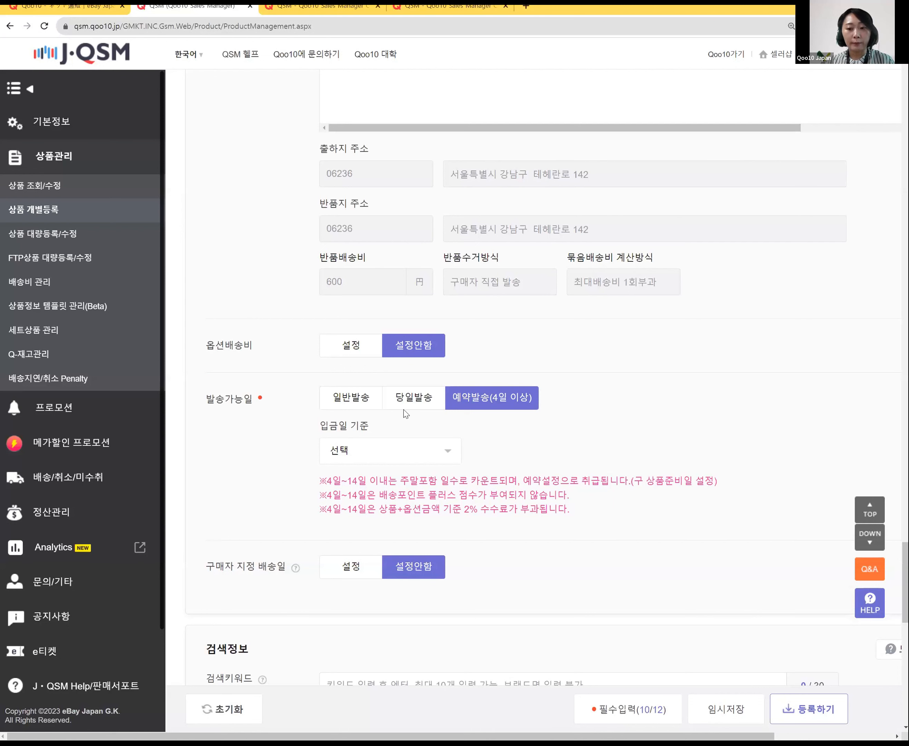
click(399, 457)
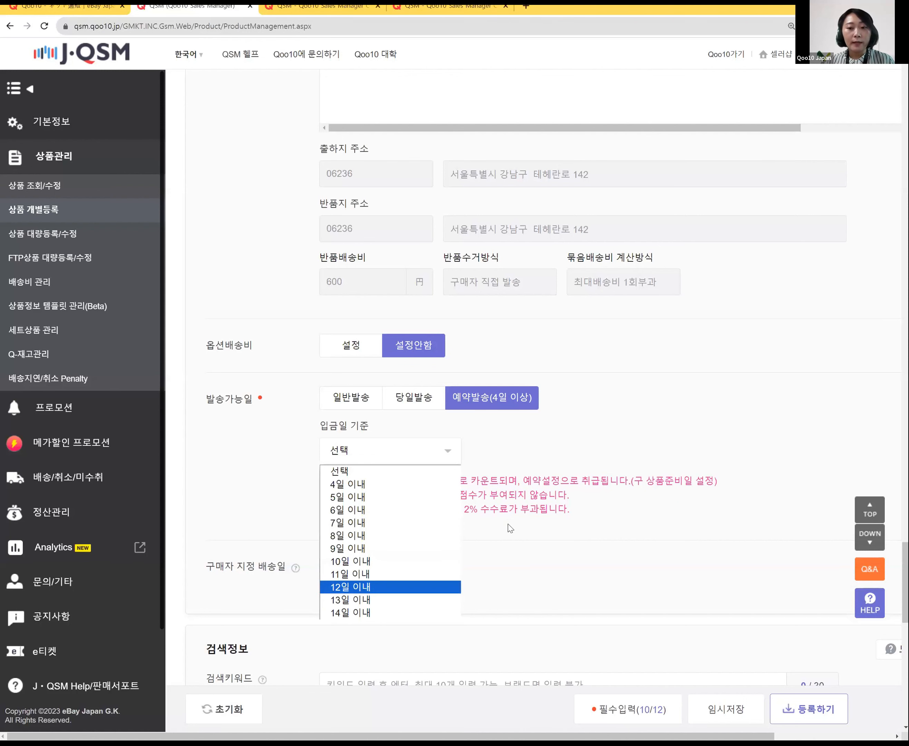
click(484, 492)
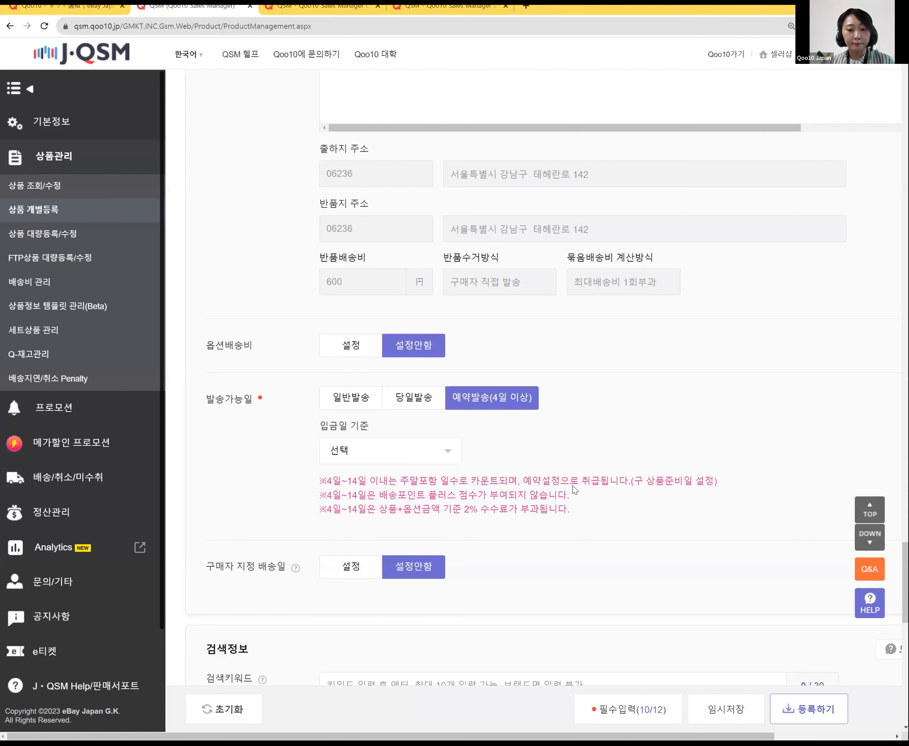
scroll(524, 441, down, 4)
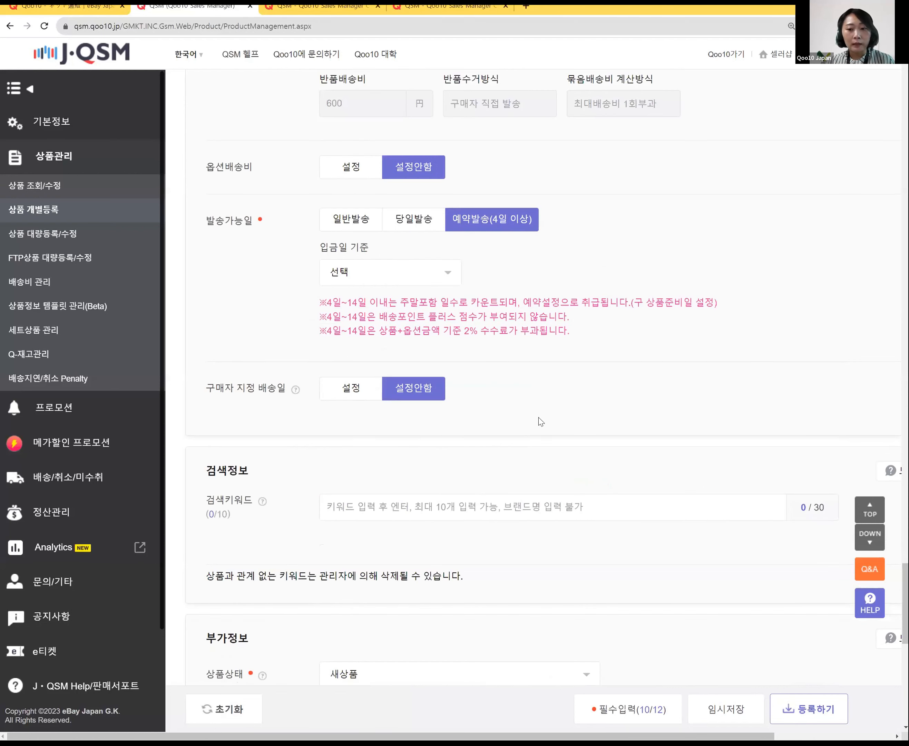
Step: Type kankoku, convert it to 韓国, and add it as a search keyword tag
scroll(538, 420, down, 4)
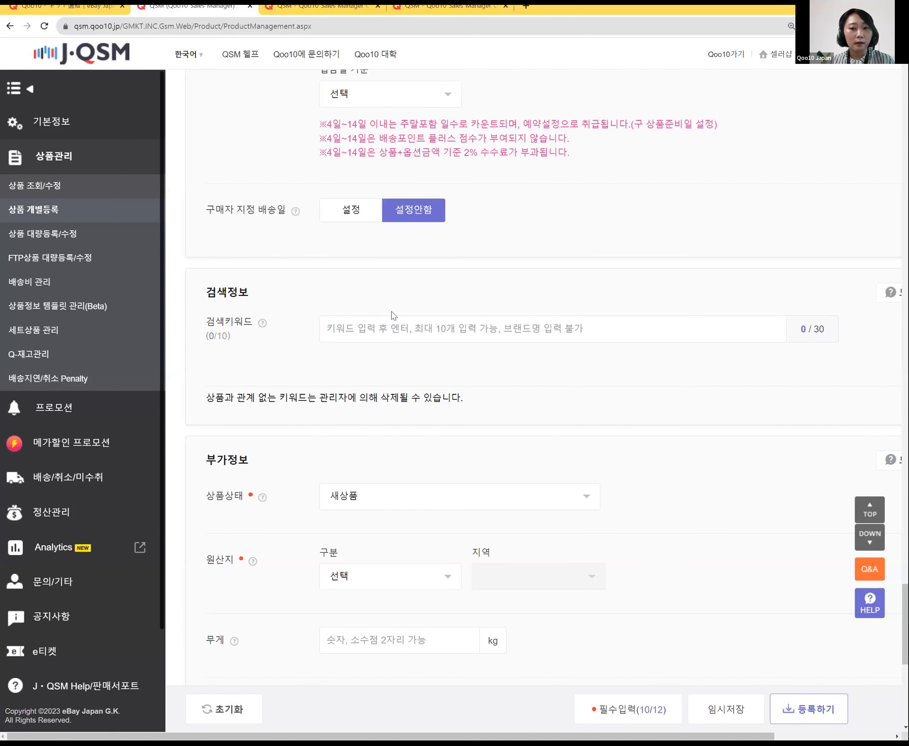
click(375, 329)
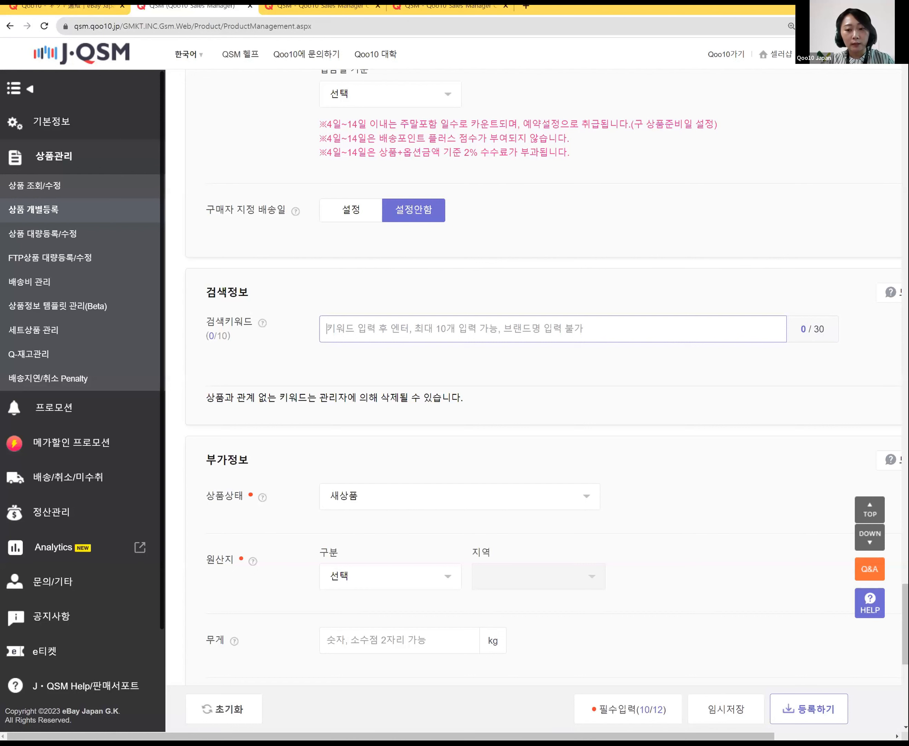
text(kankoku)
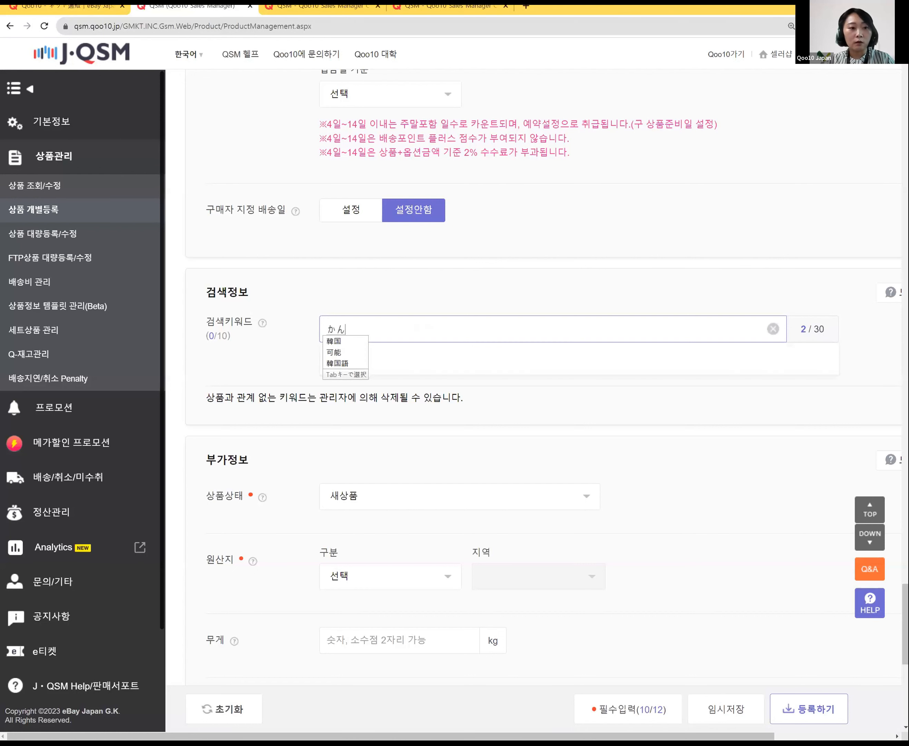
key(space)
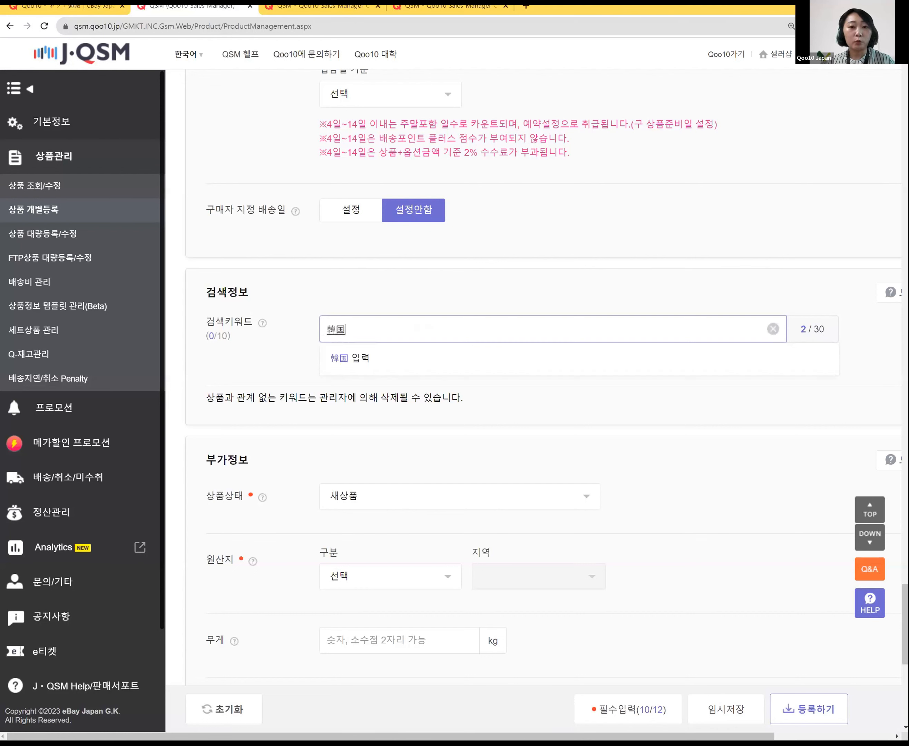
click(365, 366)
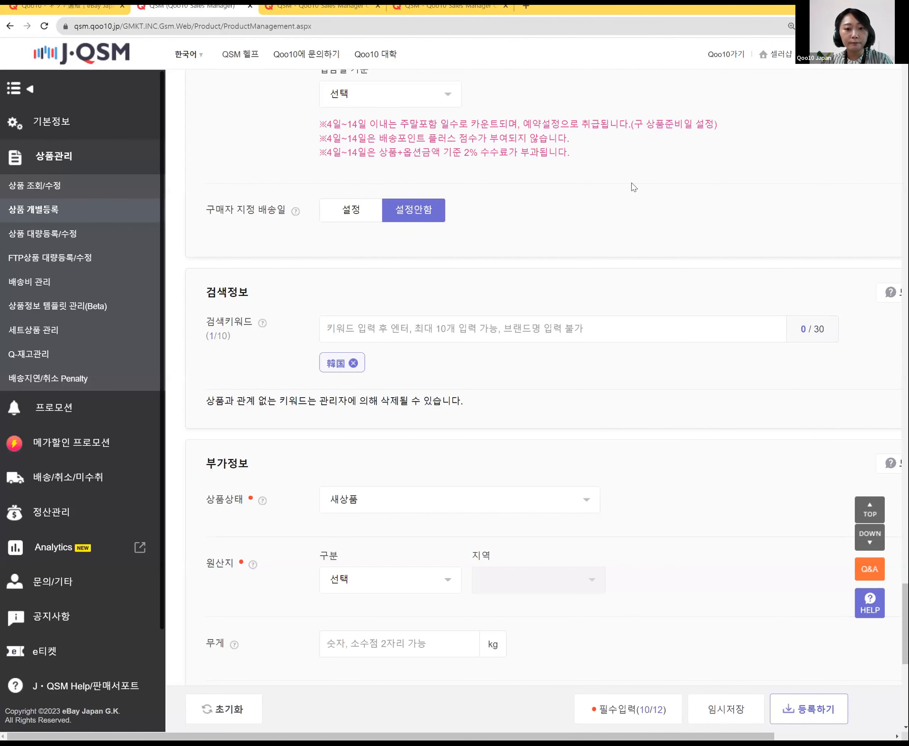
Step: Present the '조회수를 높이는 키워드' slide, revealing the keyword strategy, 검색 키워드의 활용 and 인기 키워드 boxes
key(alt+Tab)
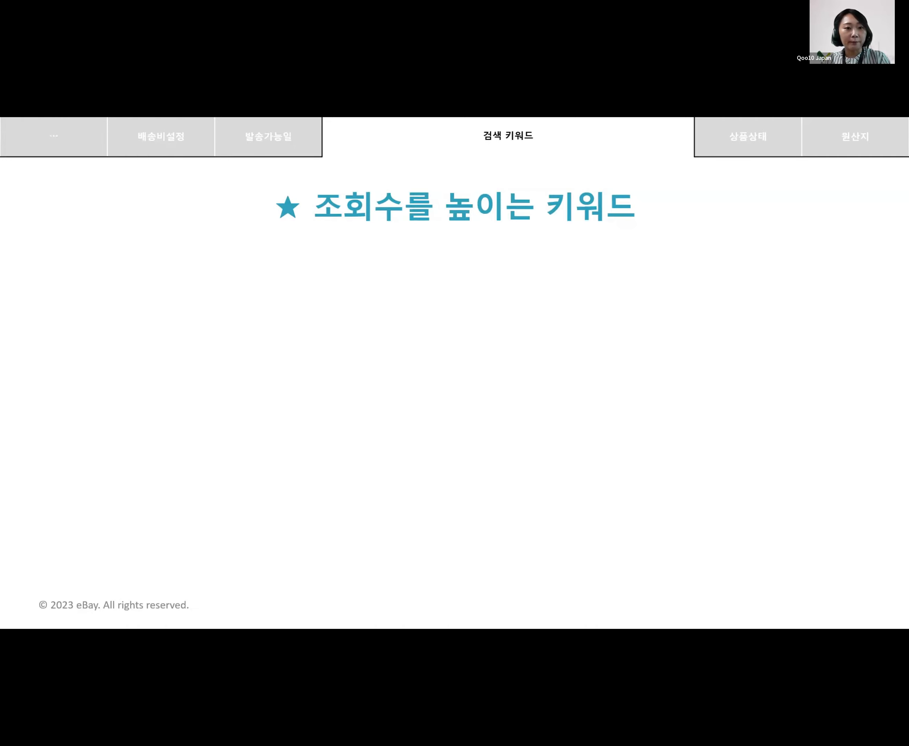
key(Right)
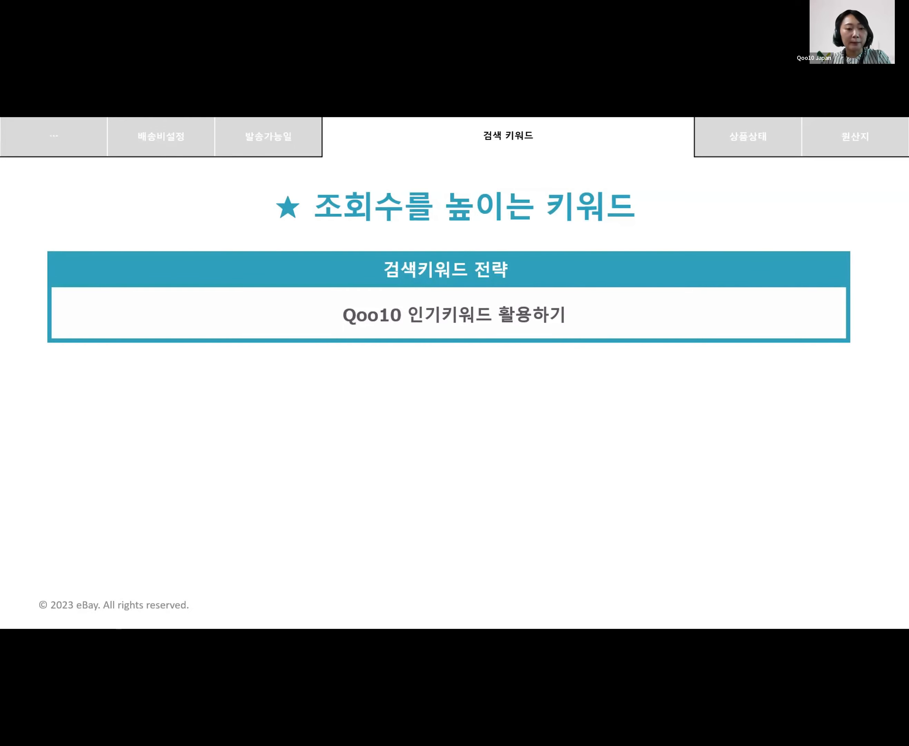
key(Right)
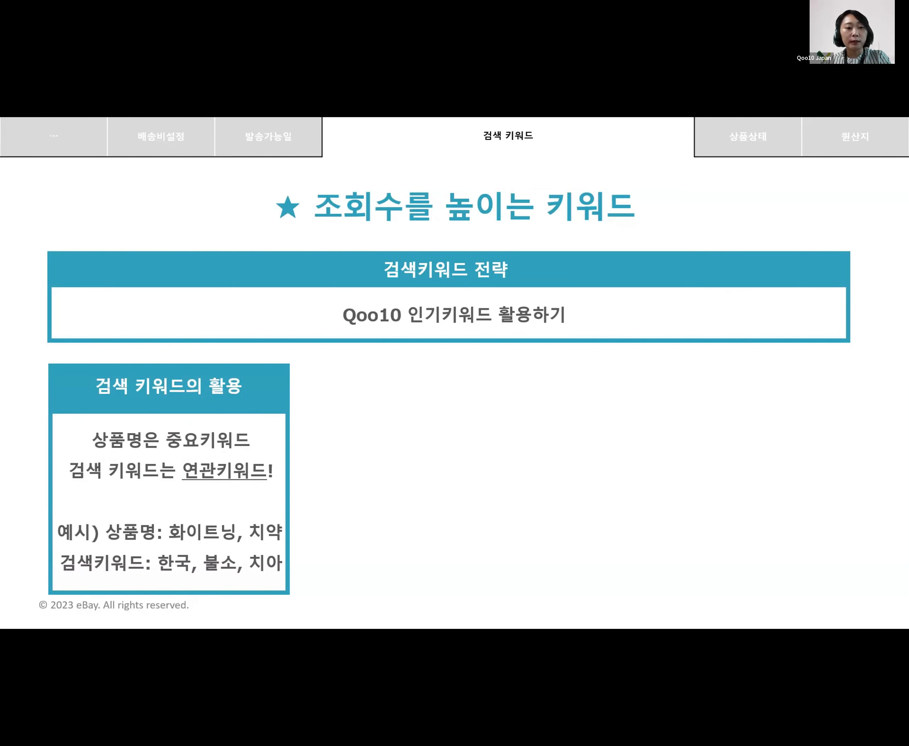
key(Right)
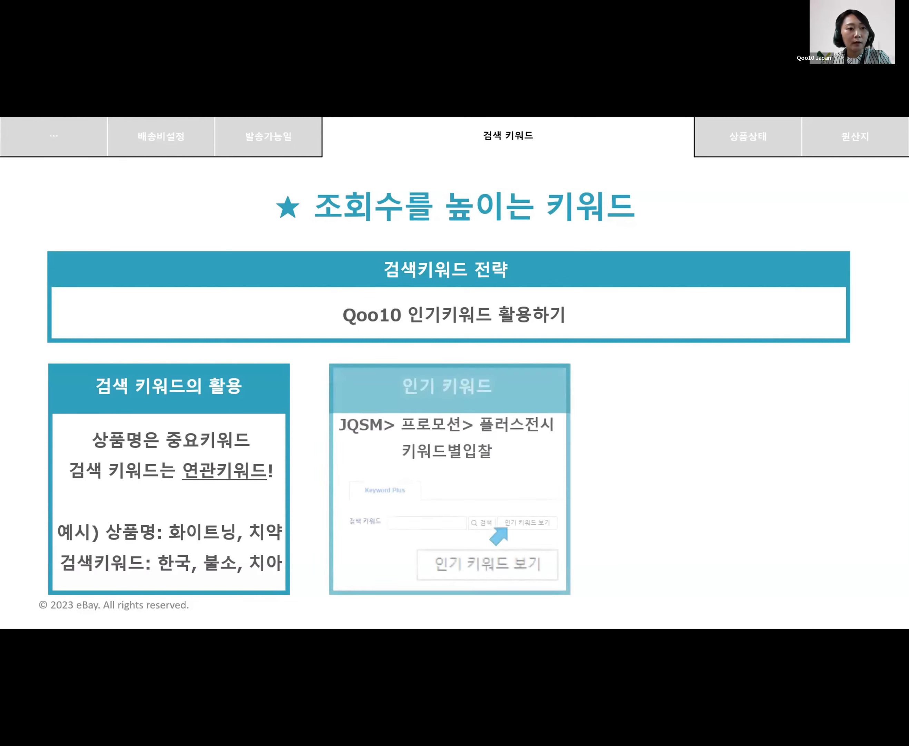